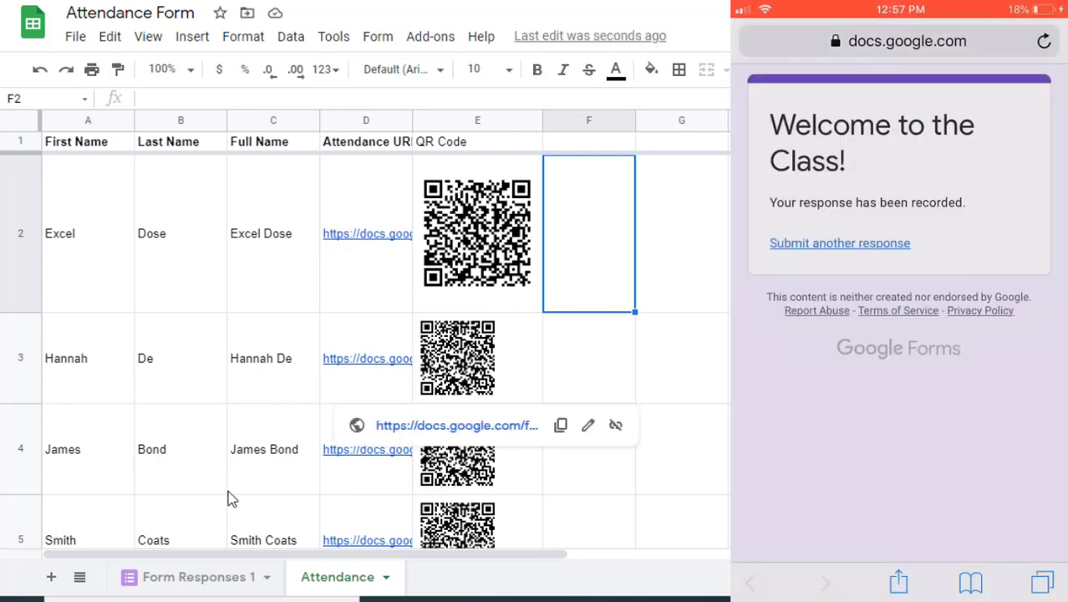
# - Open the Form Responses 1 sheet to view the attendance submissions recorded by the form
pyautogui.click(178, 579)
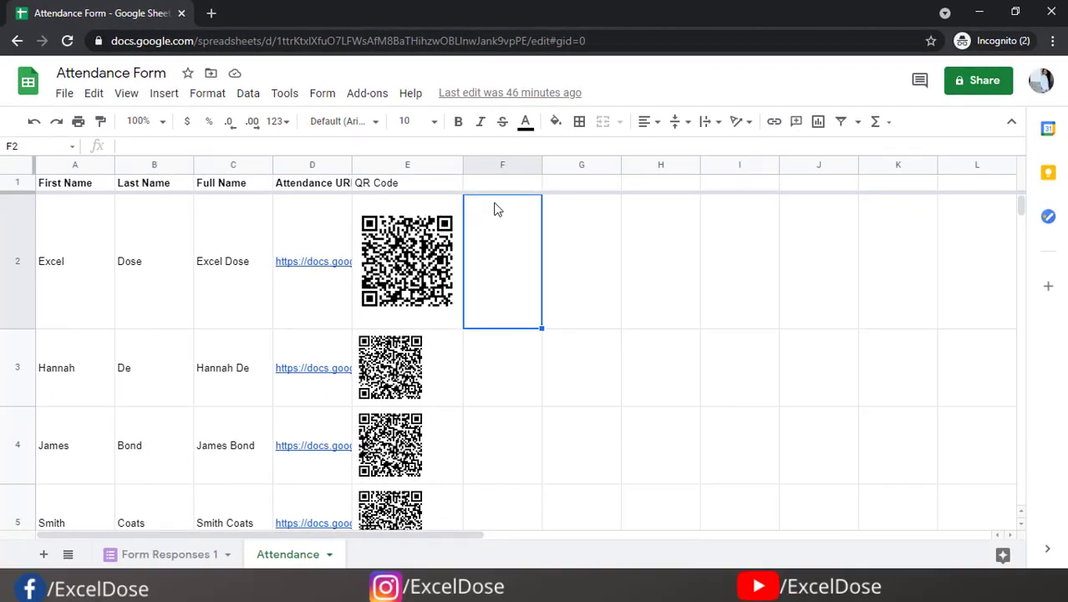
# - Create a new blank spreadsheet through sheets.new in a separate browser tab and name it "Test Excel Dose"
pyautogui.hotkey('ctrl', 't')
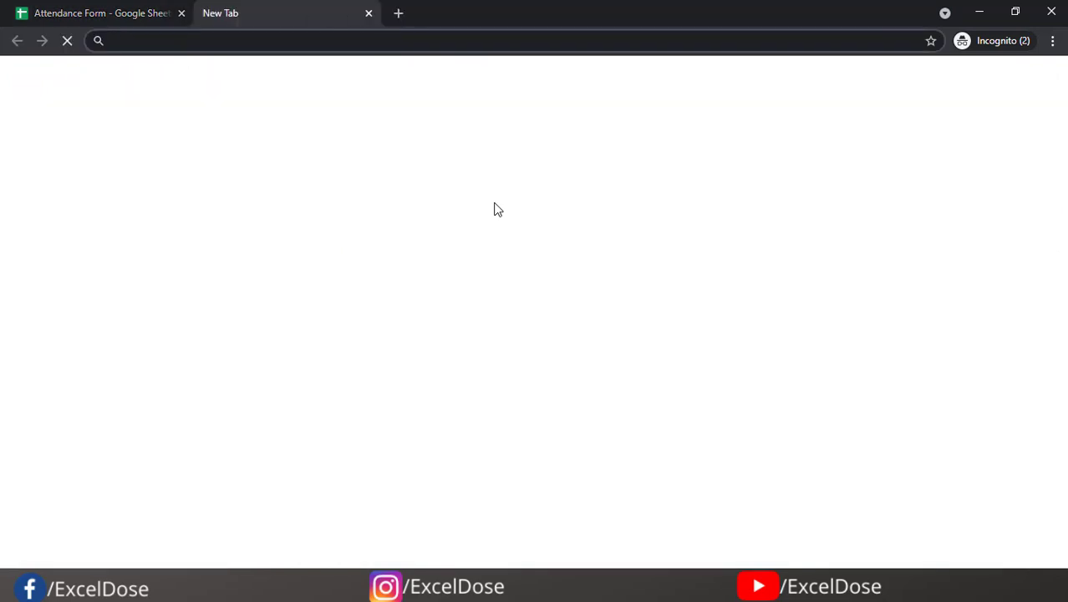
pyautogui.write('sheets.new')
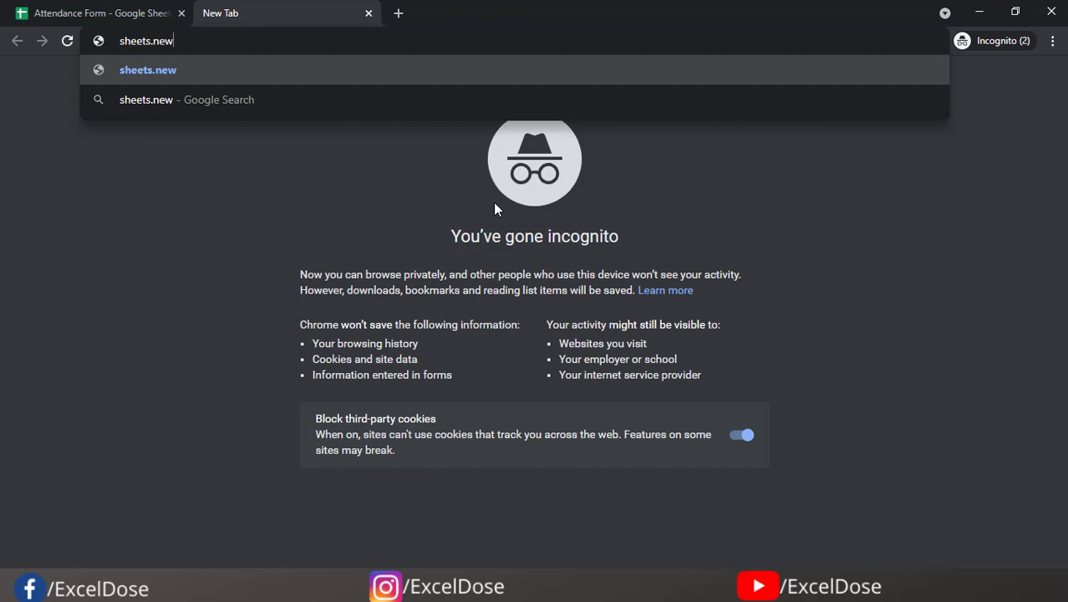
pyautogui.press('Return')
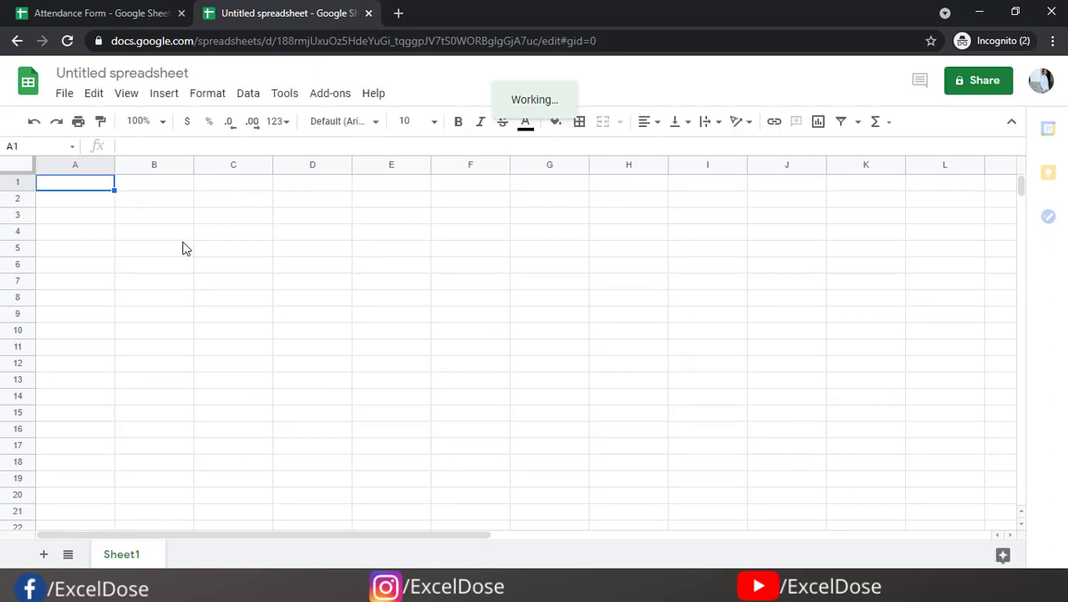
pyautogui.click(87, 73)
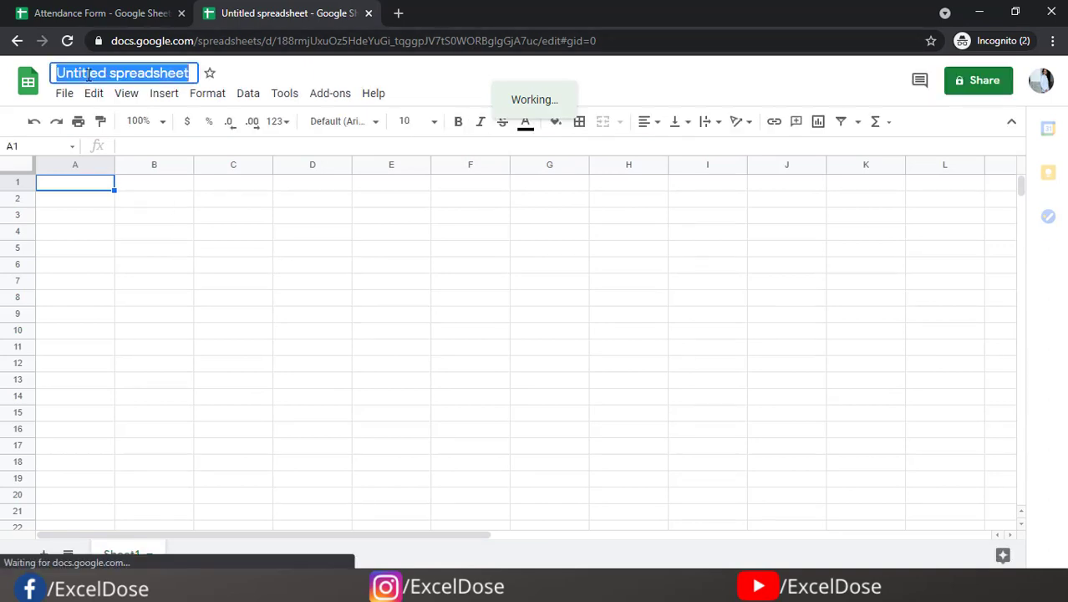
pyautogui.write('Test')
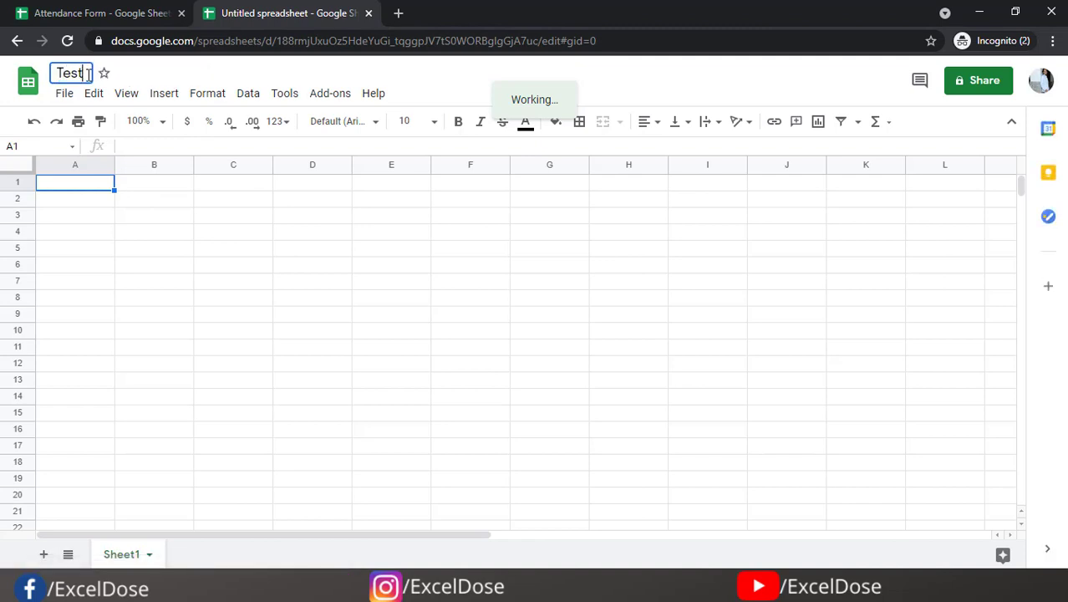
pyautogui.write(' Excel Dose')
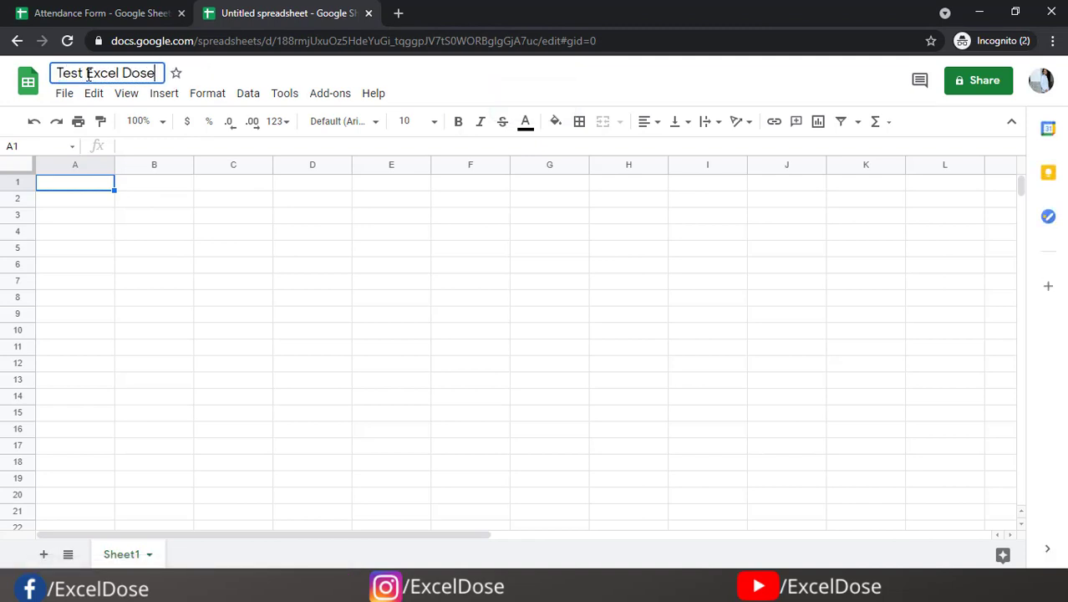
# - Enter the column headers First Name, Last Name, Full Name, URL and QR Code in cells A1 to E1
pyautogui.click(79, 185)
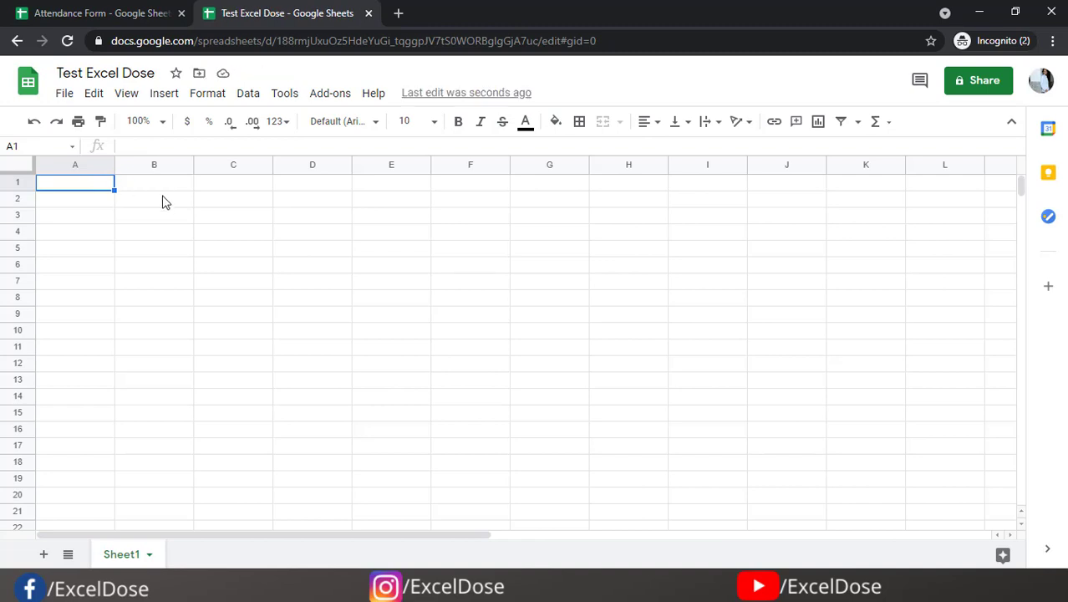
pyautogui.write('First')
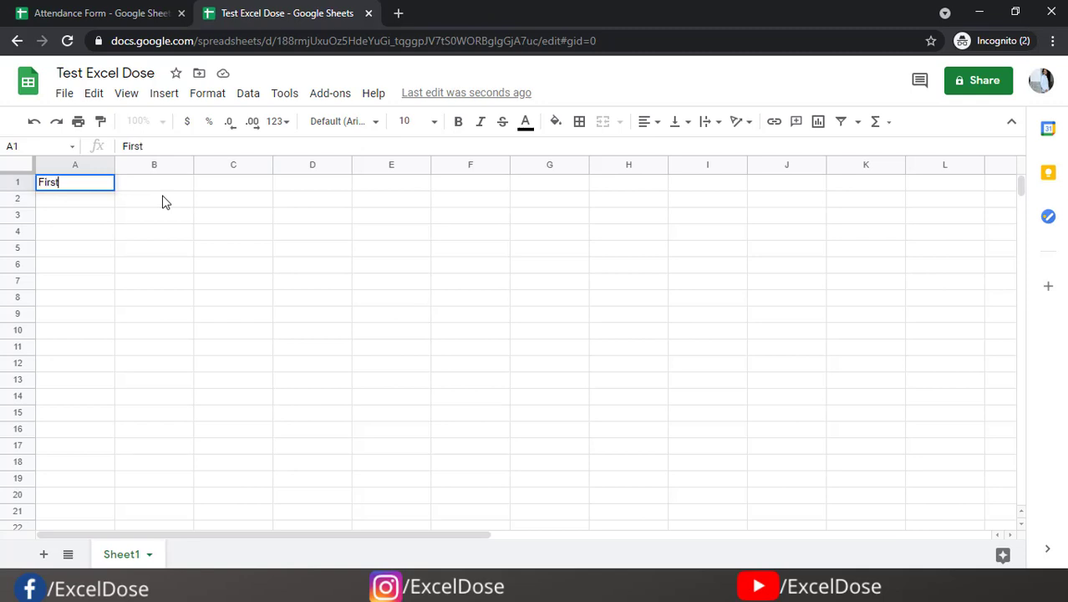
pyautogui.write(' Name')
pyautogui.press('Tab')
pyautogui.write('La')
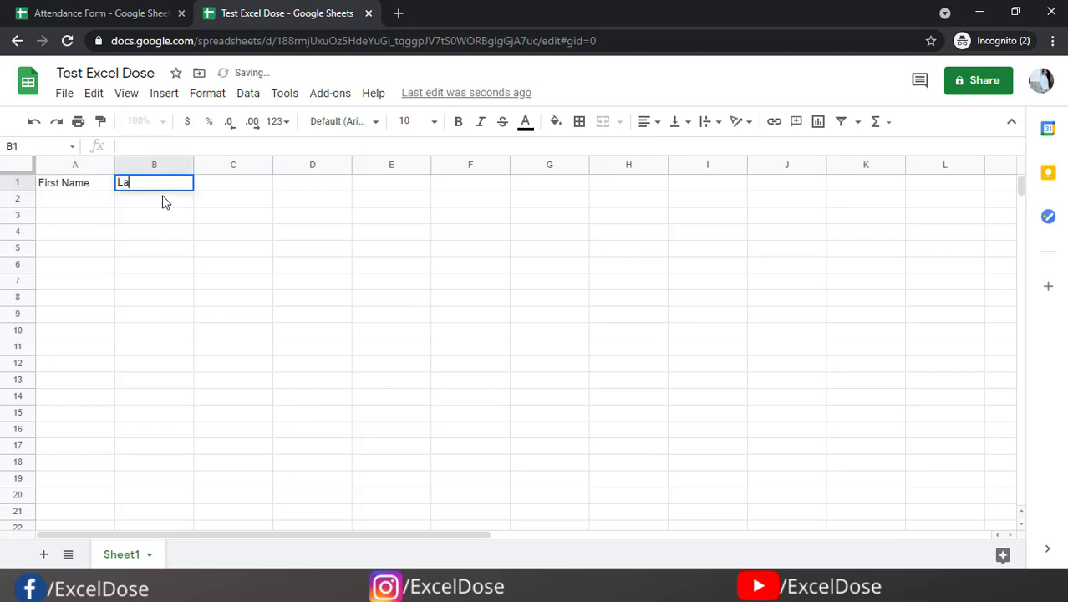
pyautogui.write('st Names')
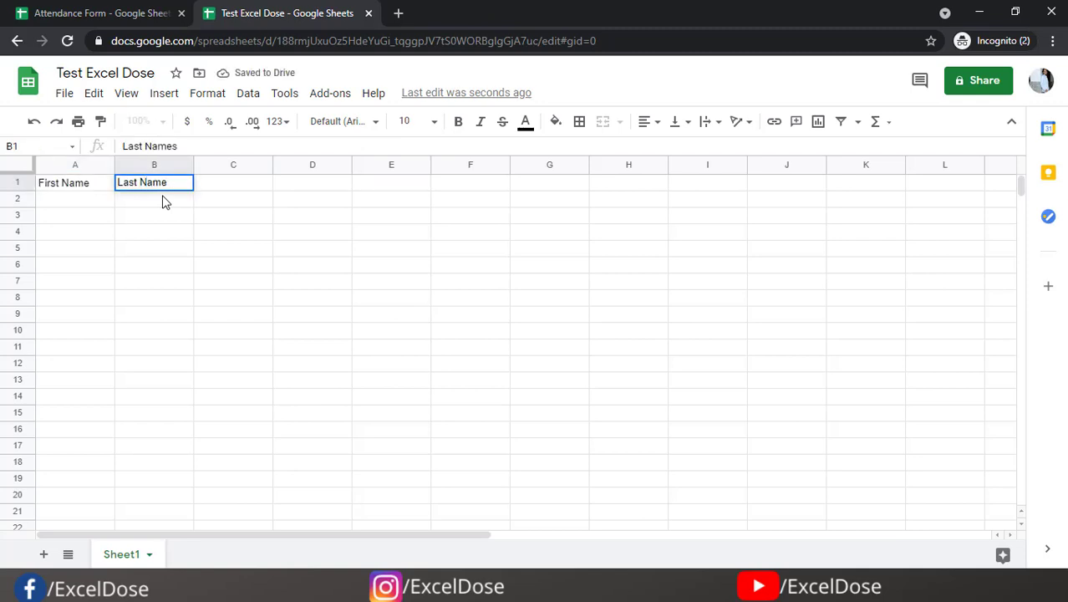
pyautogui.press('BackSpace')
pyautogui.press('Tab')
pyautogui.write('F')
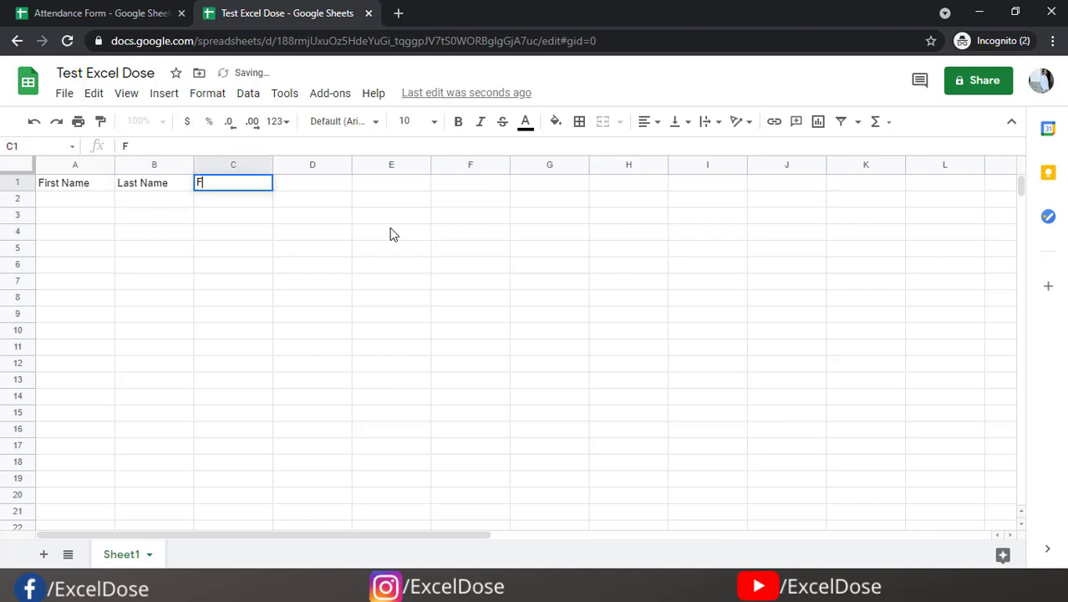
pyautogui.write('ull Name')
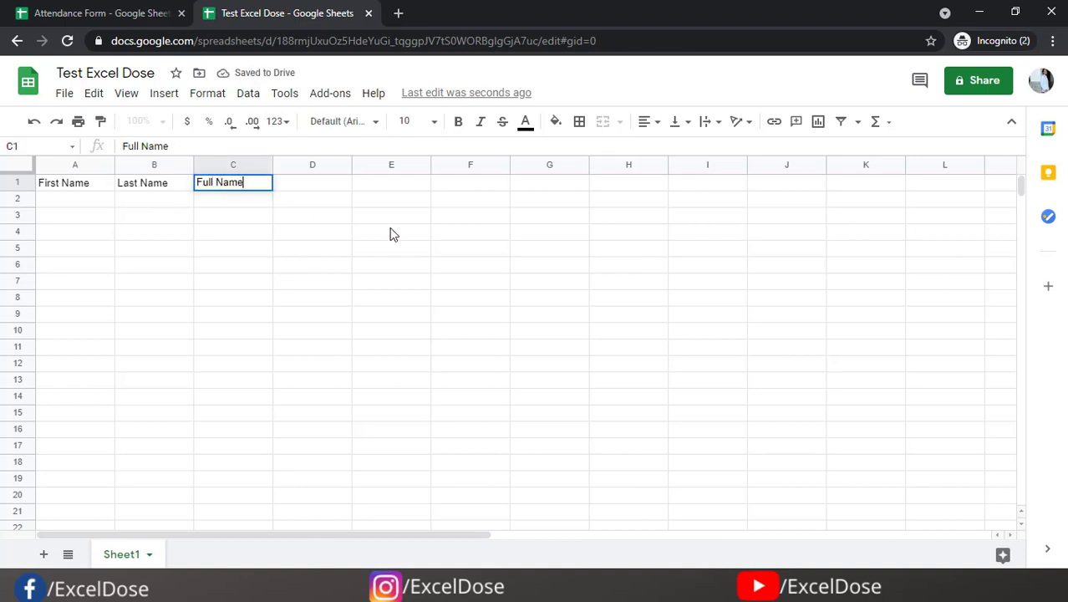
pyautogui.press('Tab')
pyautogui.write('UR')
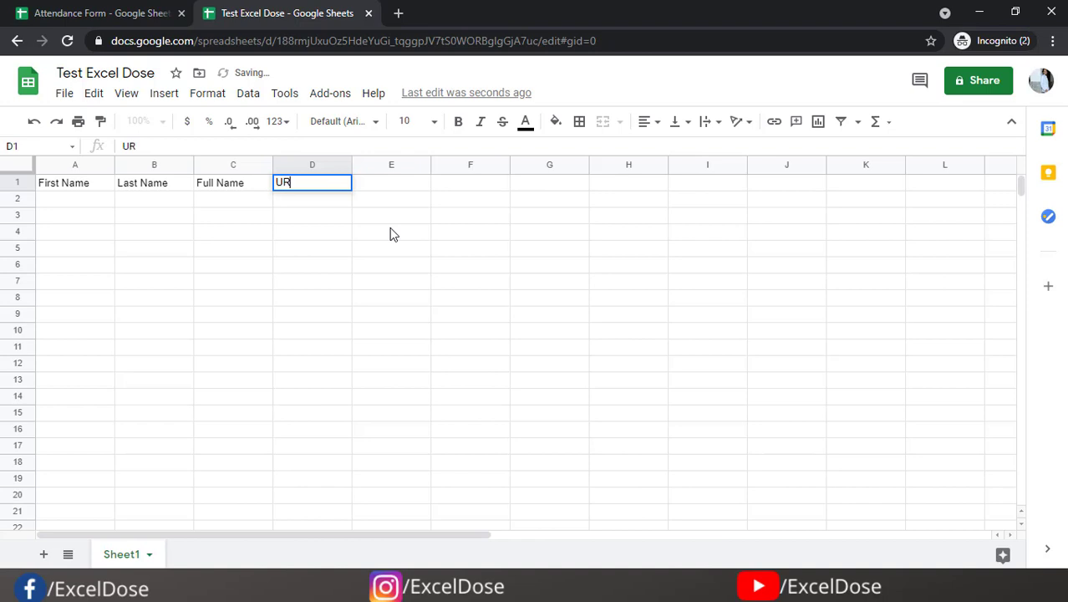
pyautogui.press('Tab')
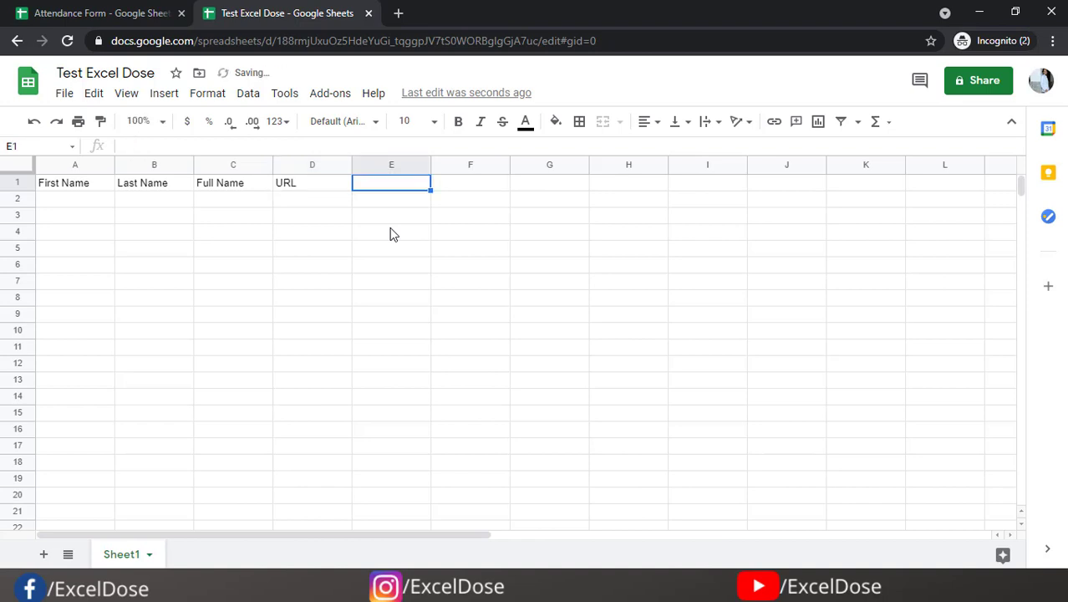
pyautogui.write('QR Code')
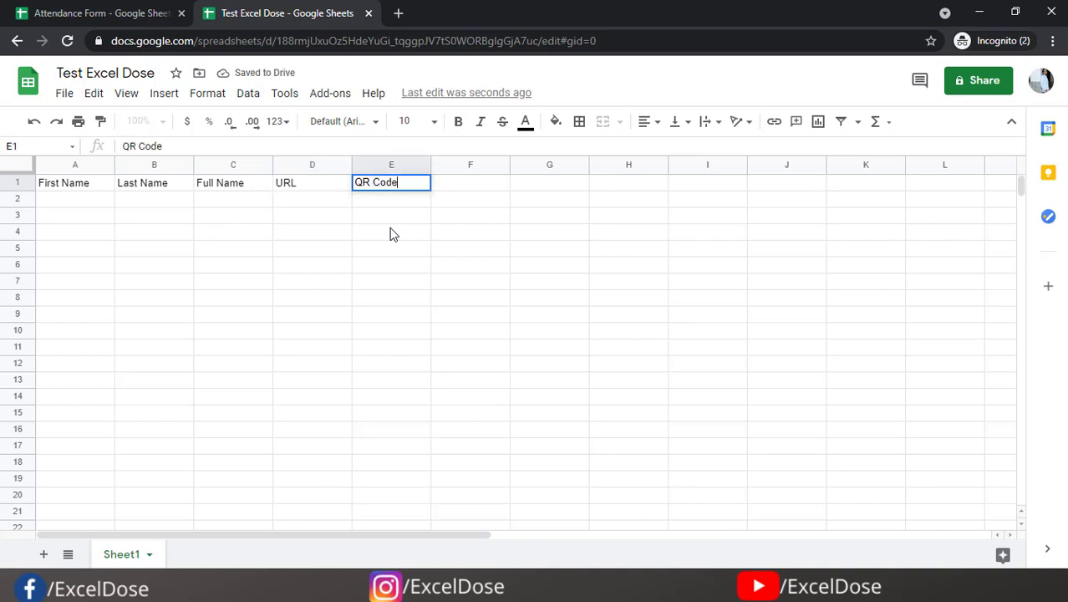
pyautogui.press('Return')
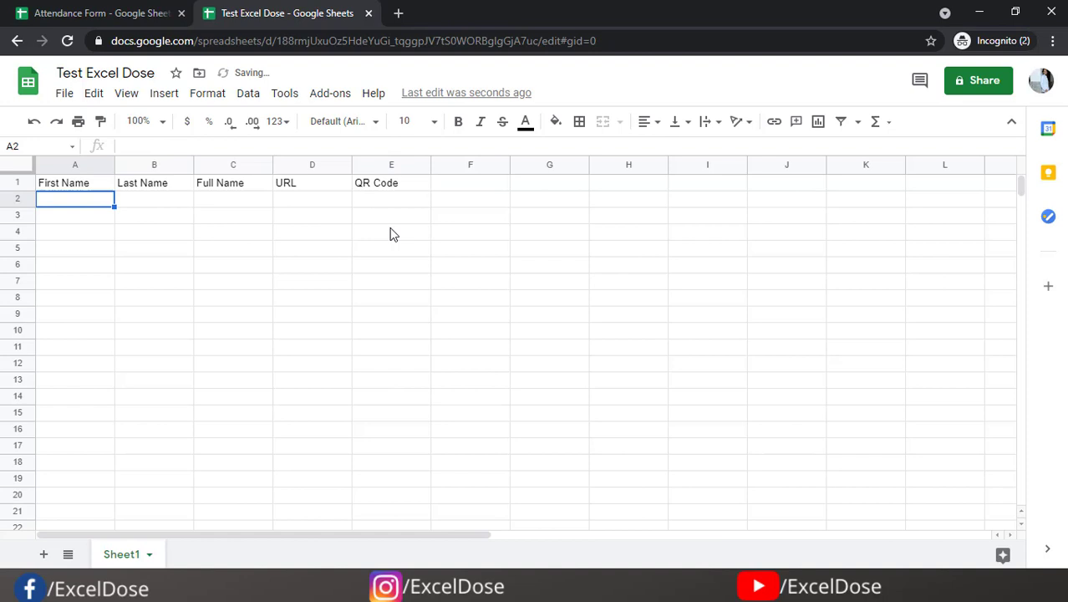
# - Fill rows 2 to 4 with the first and last names of three attendees in columns A and B
pyautogui.write('Excel')
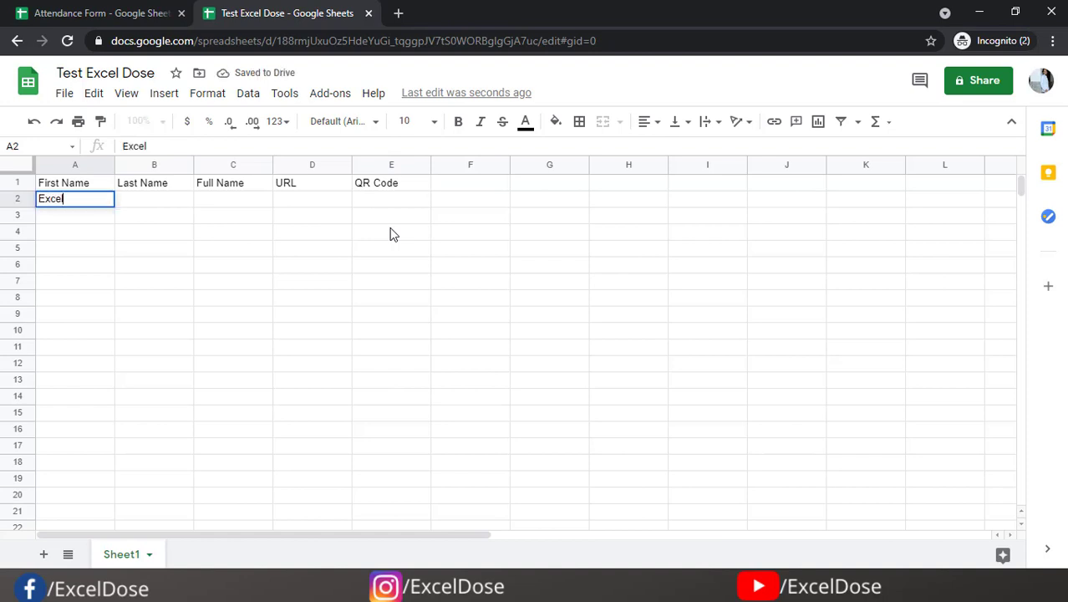
pyautogui.press('Tab')
pyautogui.write('Dose')
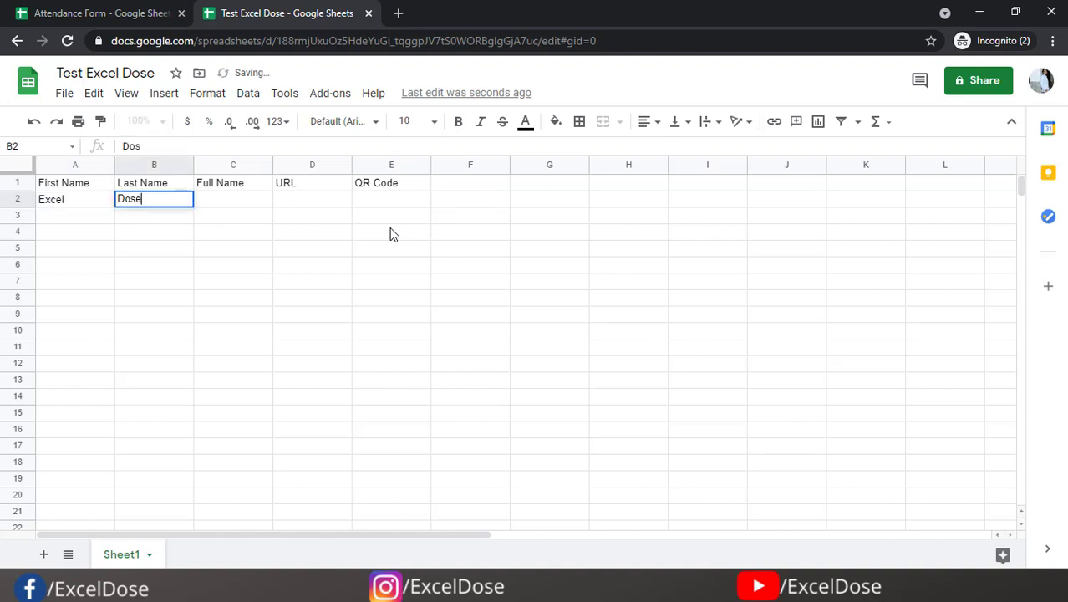
pyautogui.press('Return')
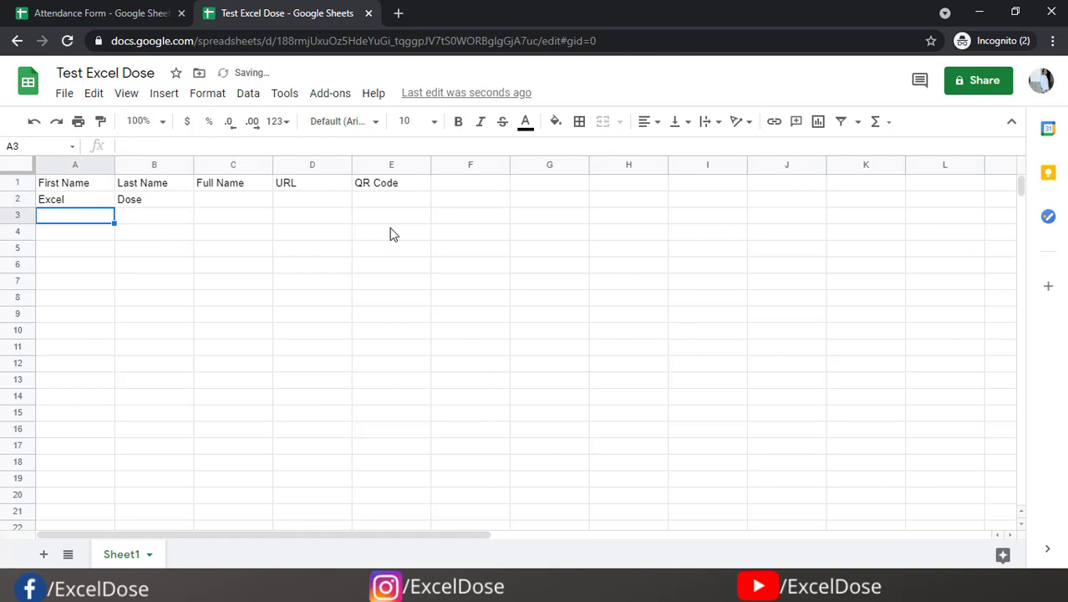
pyautogui.write('James')
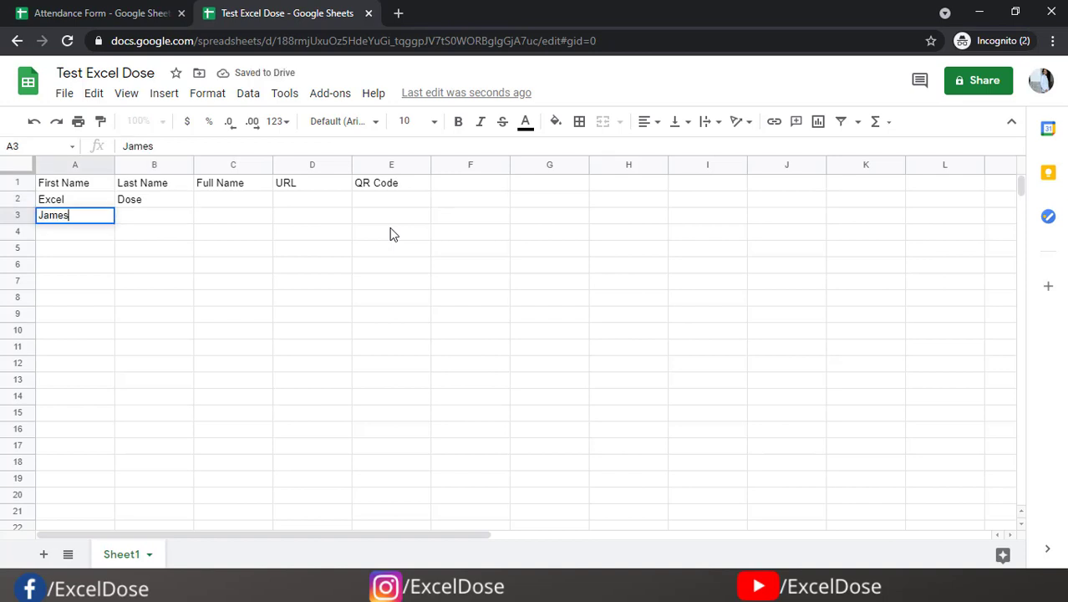
pyautogui.press('Tab')
pyautogui.write('Bond')
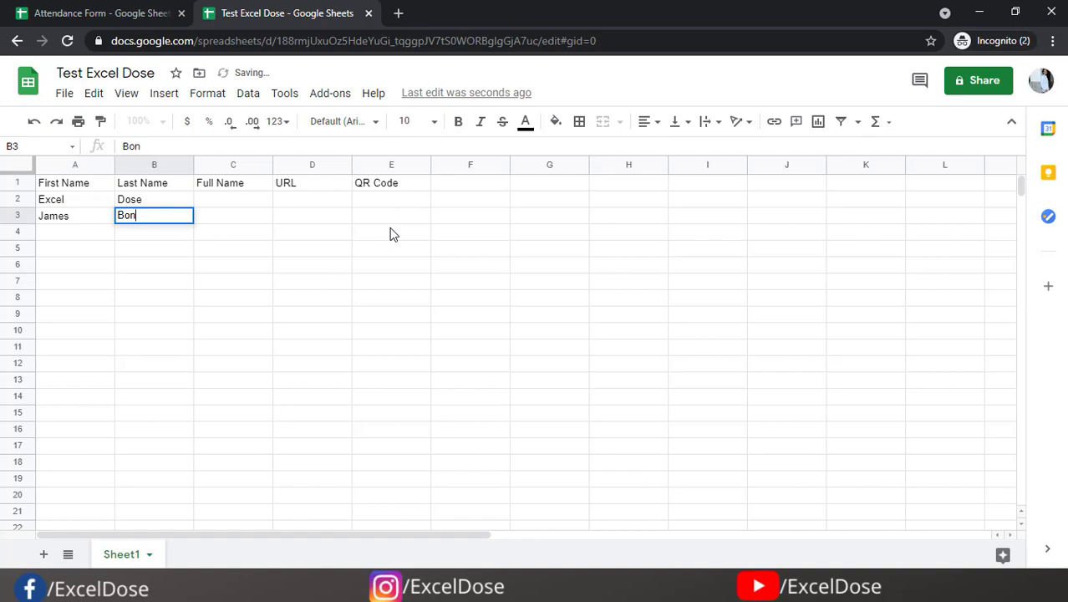
pyautogui.press('Return')
pyautogui.write('H')
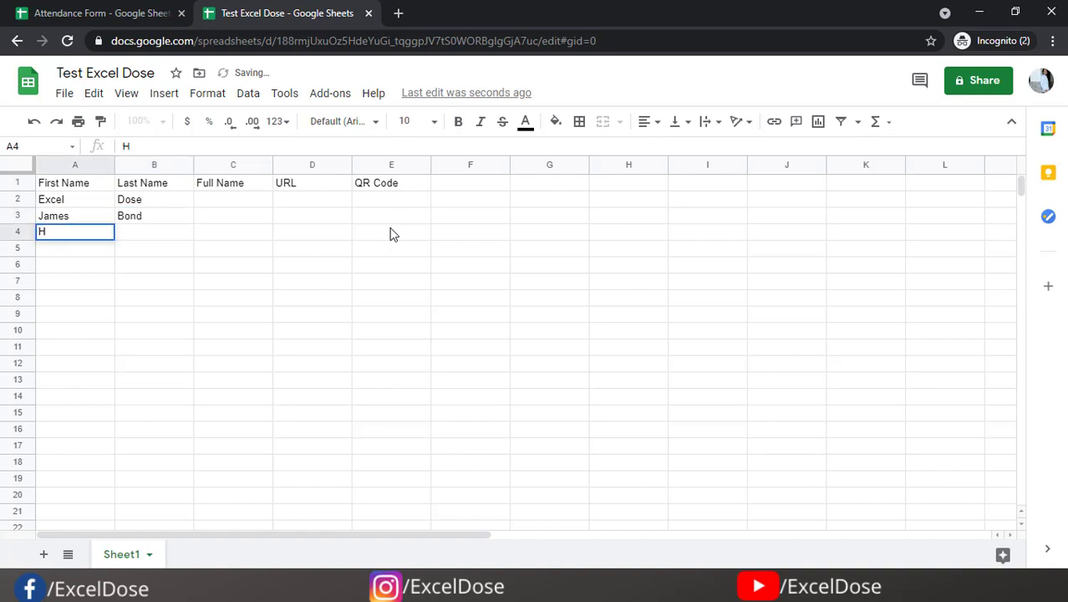
pyautogui.write('amma')
pyautogui.press('Tab')
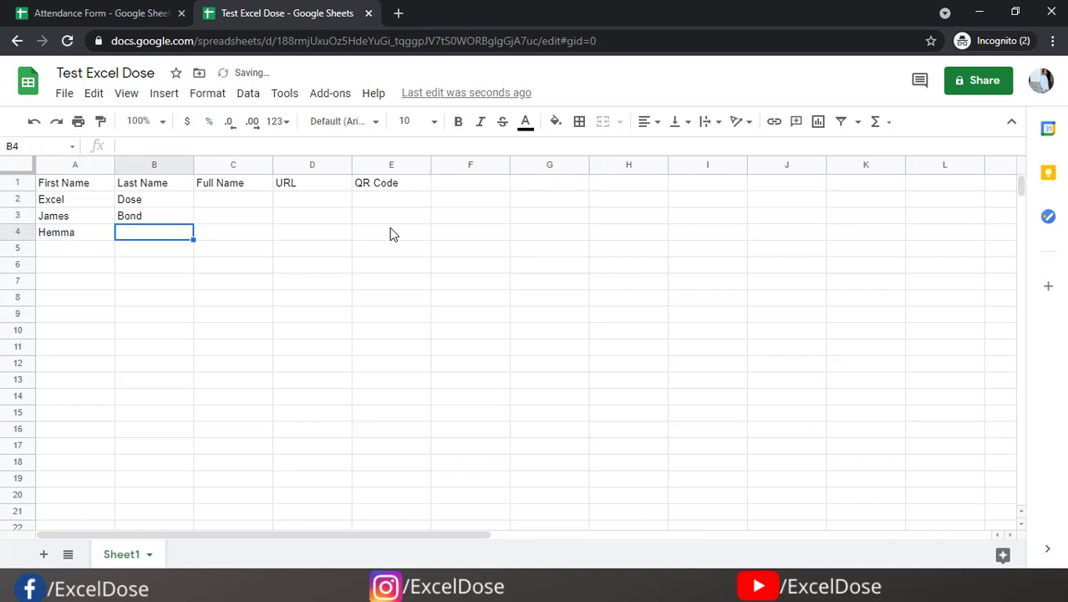
pyautogui.write('Vast')
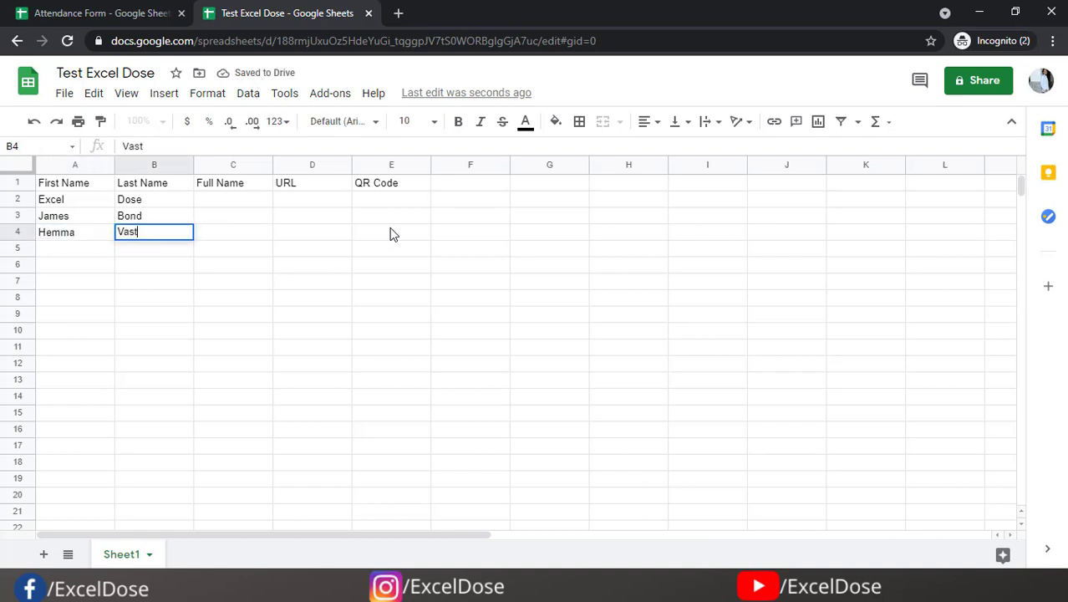
pyautogui.press('Tab')
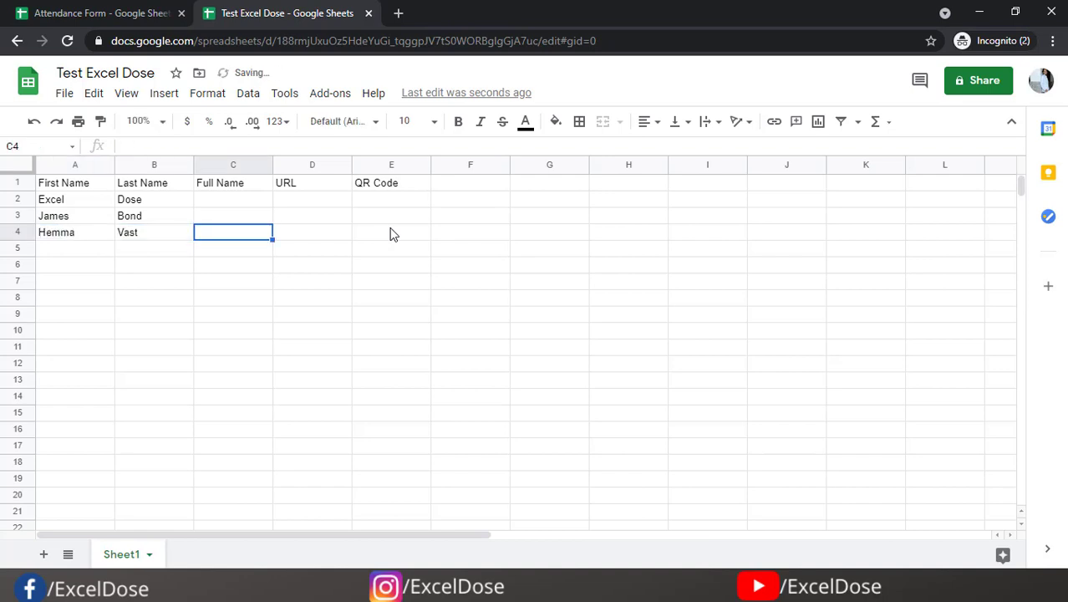
# - Join first and last names with a space in C2 using =CONCATENATE(A2," ",B2), and fill the formula down to C4
pyautogui.click(243, 207)
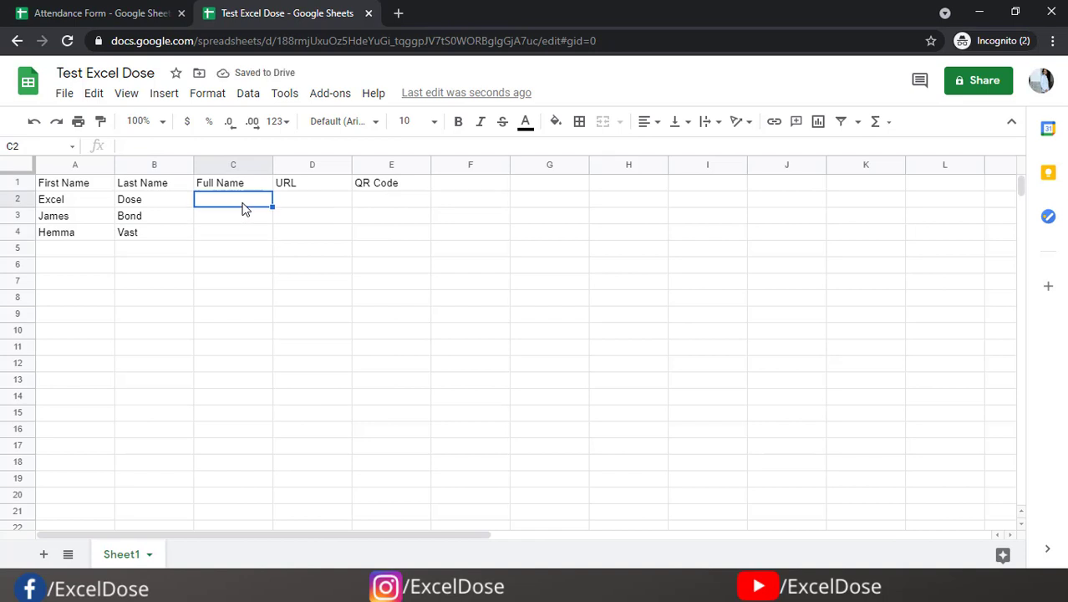
pyautogui.write('conc')
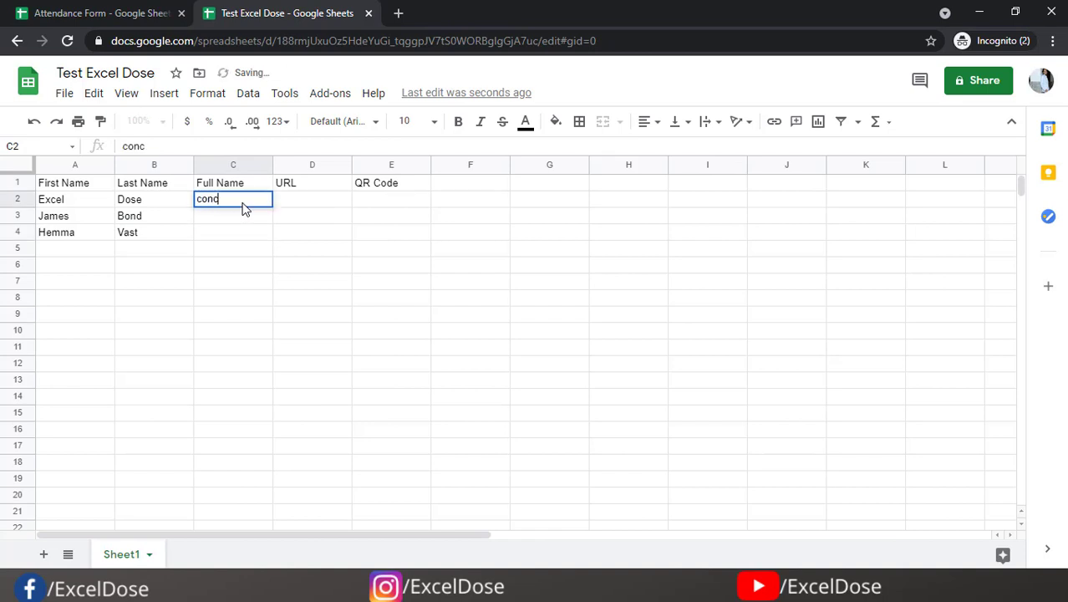
pyautogui.press('BackSpace')
pyautogui.press('BackSpace')
pyautogui.press('BackSpace')
pyautogui.press('BackSpace')
pyautogui.write('=')
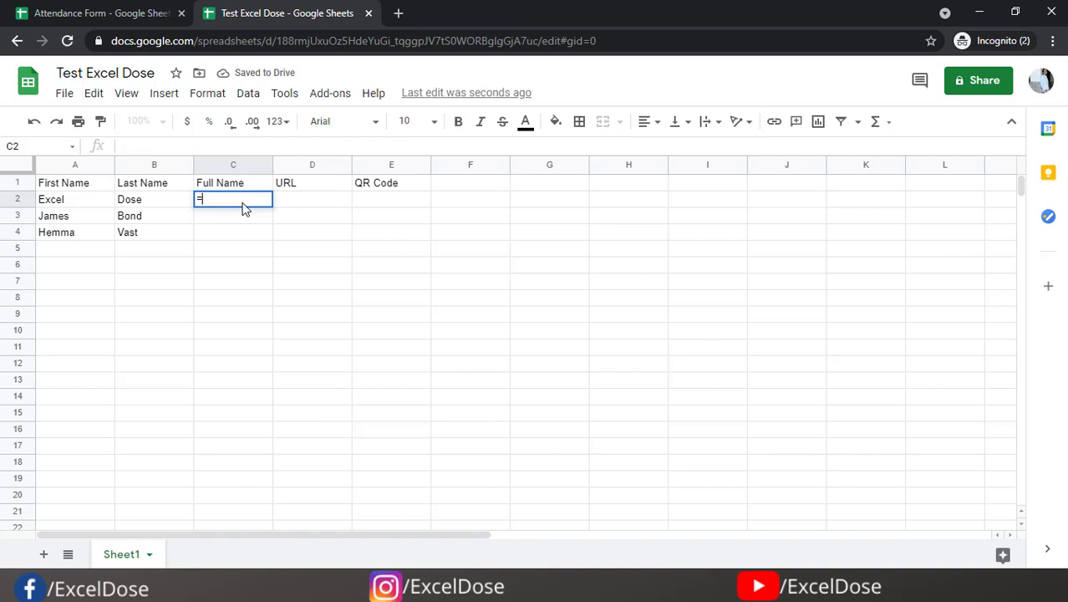
pyautogui.write('conc')
pyautogui.press('Tab')
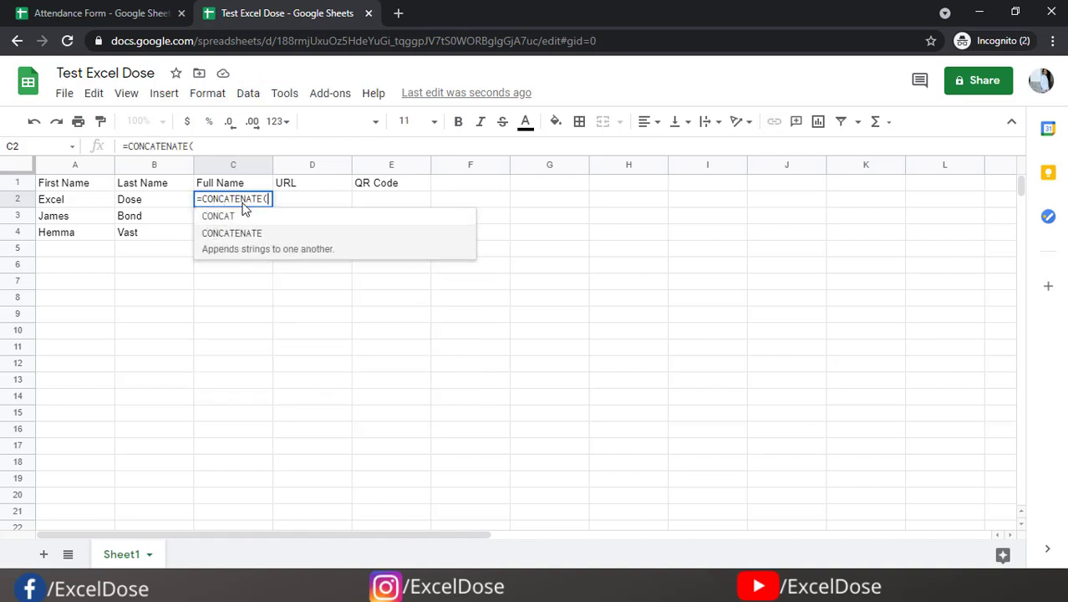
pyautogui.click(88, 200)
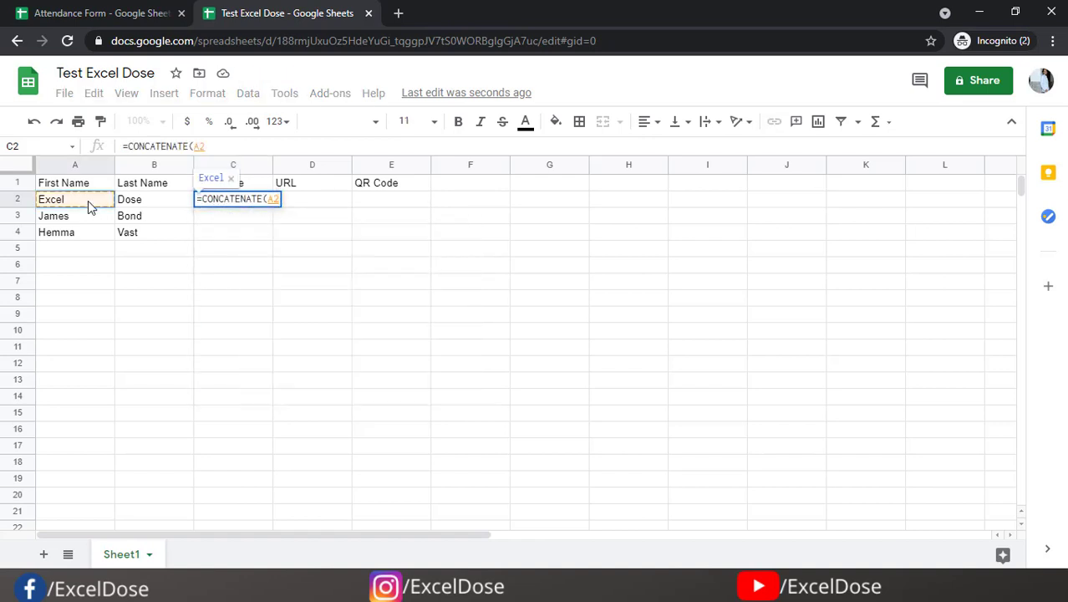
pyautogui.write('," "')
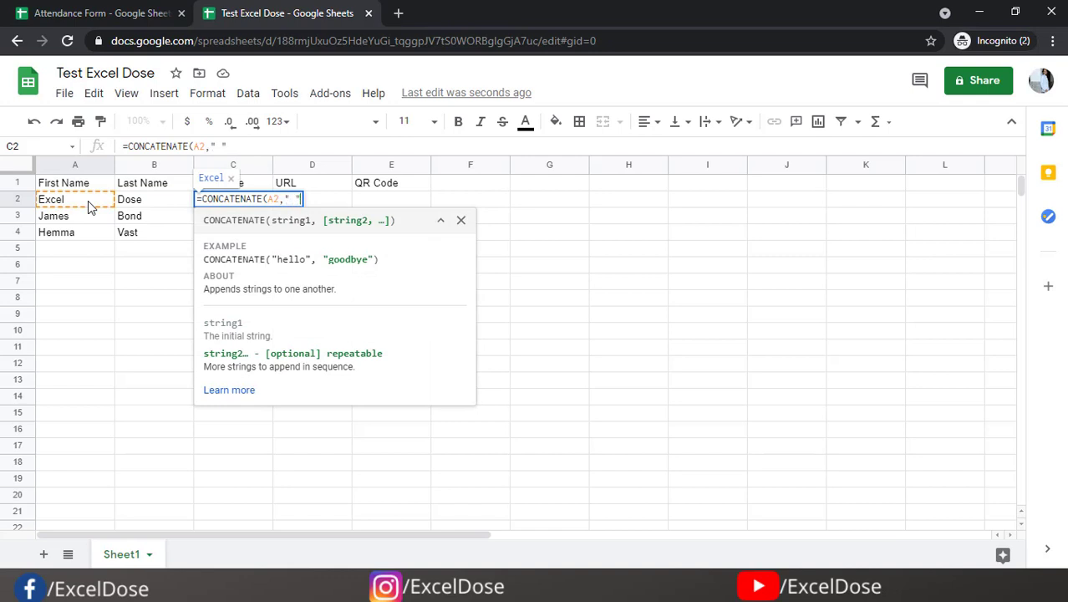
pyautogui.write(',')
pyautogui.click(125, 204)
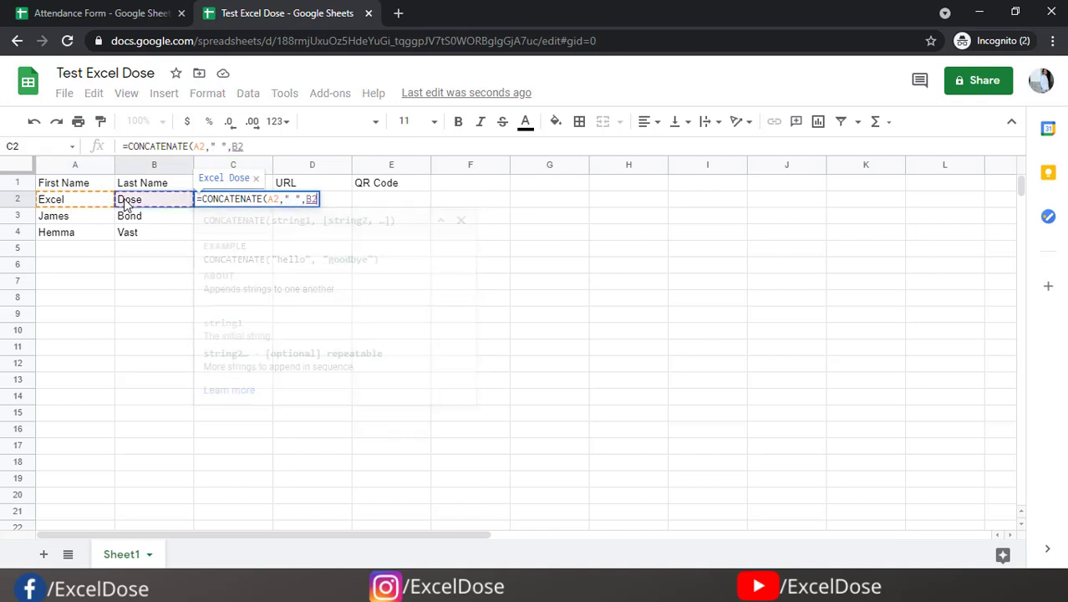
pyautogui.press('Return')
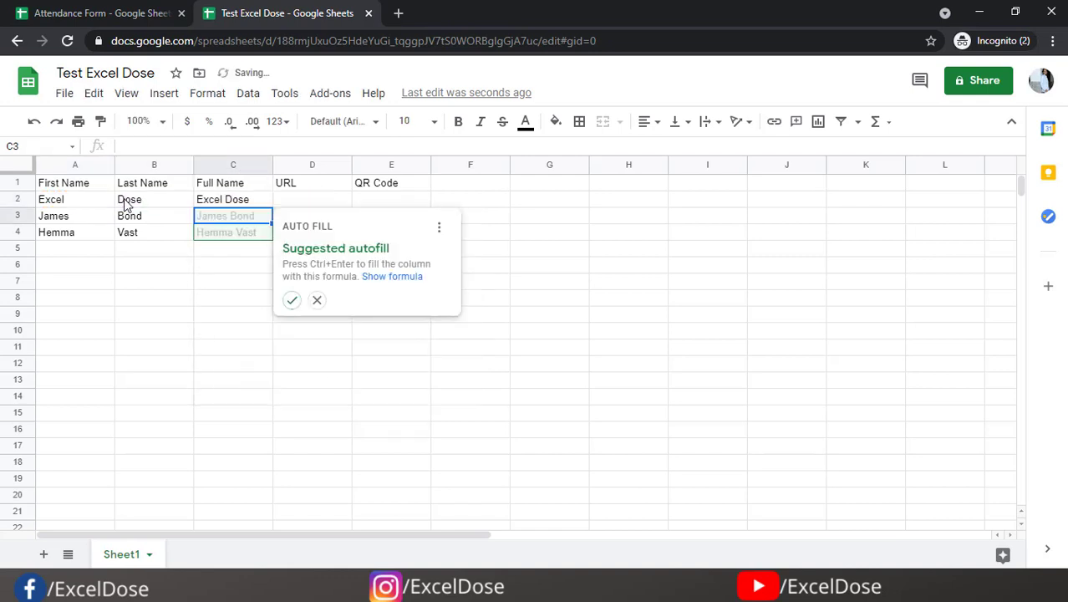
pyautogui.hotkey('ctrl', 'Return')
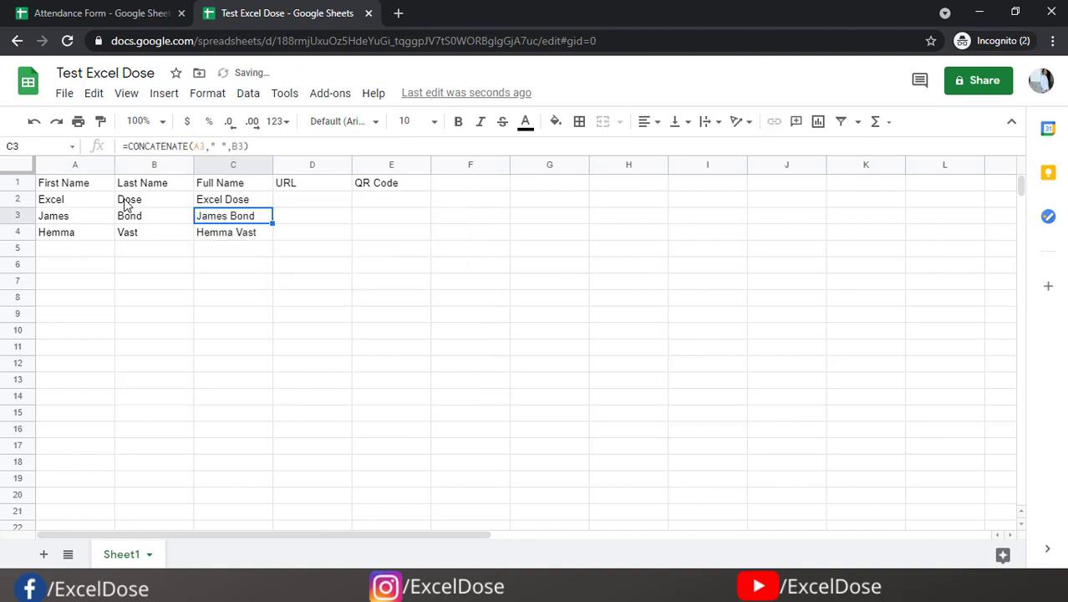
# - Replace the concatenation formulas in C2:C4 with their plain values
pyautogui.press('Up')
pyautogui.press('Up')
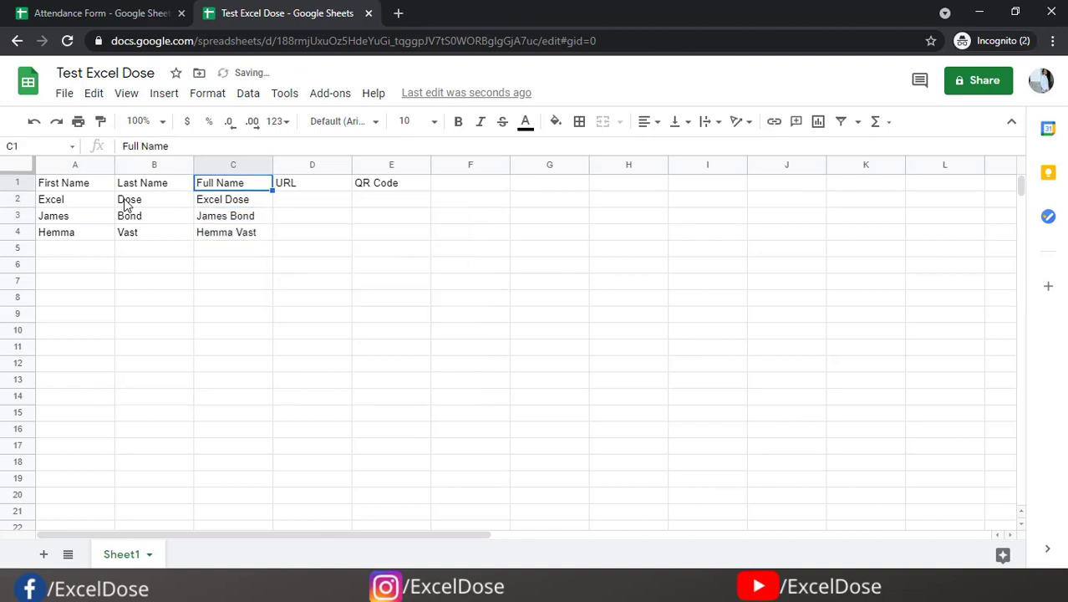
pyautogui.press('Down')
pyautogui.hotkey('ctrl', 'shift', 'Down')
pyautogui.hotkey('ctrl', 'c')
pyautogui.hotkey('ctrl', 'shift', 'v')
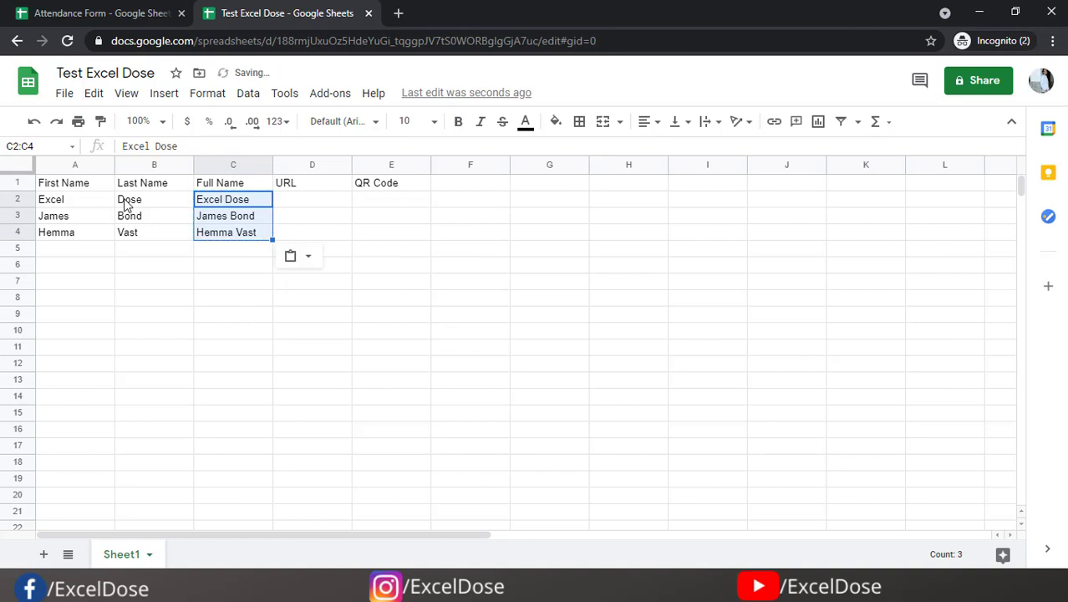
# - Make the header row A1:E1 bold
pyautogui.press('Up')
pyautogui.press('Left')
pyautogui.press('Left')
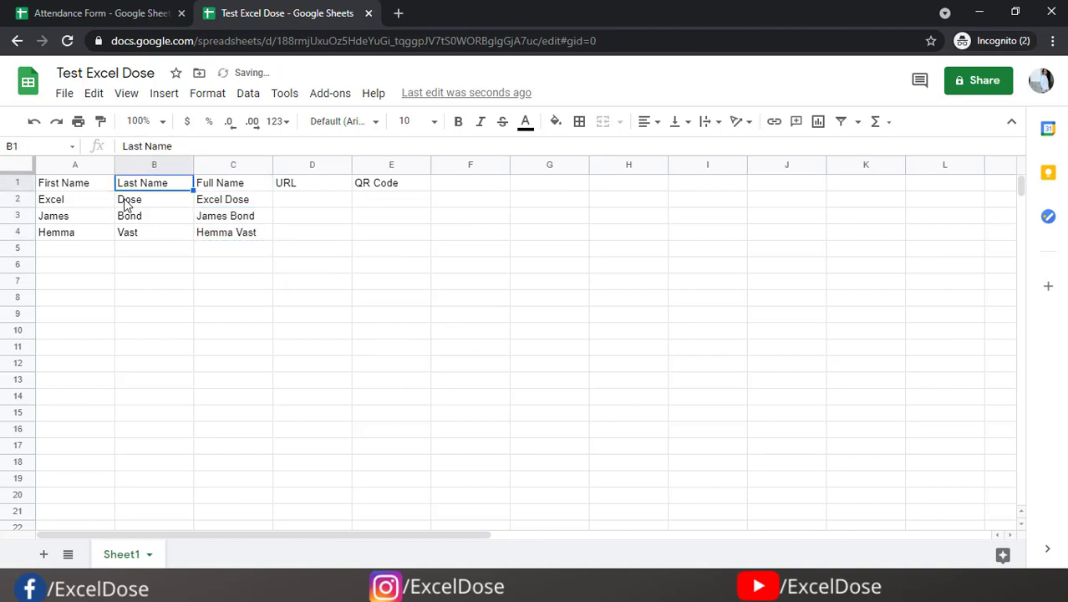
pyautogui.hotkey('ctrl', 'shift', 'Right')
pyautogui.hotkey('ctrl', 'b')
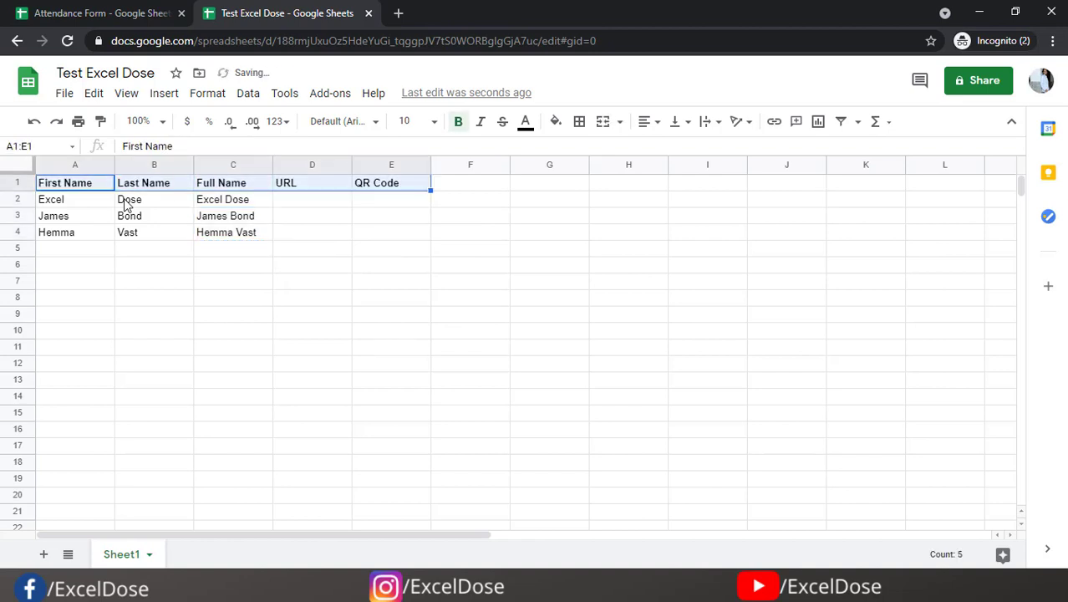
pyautogui.press('Down')
pyautogui.press('Right')
pyautogui.press('Right')
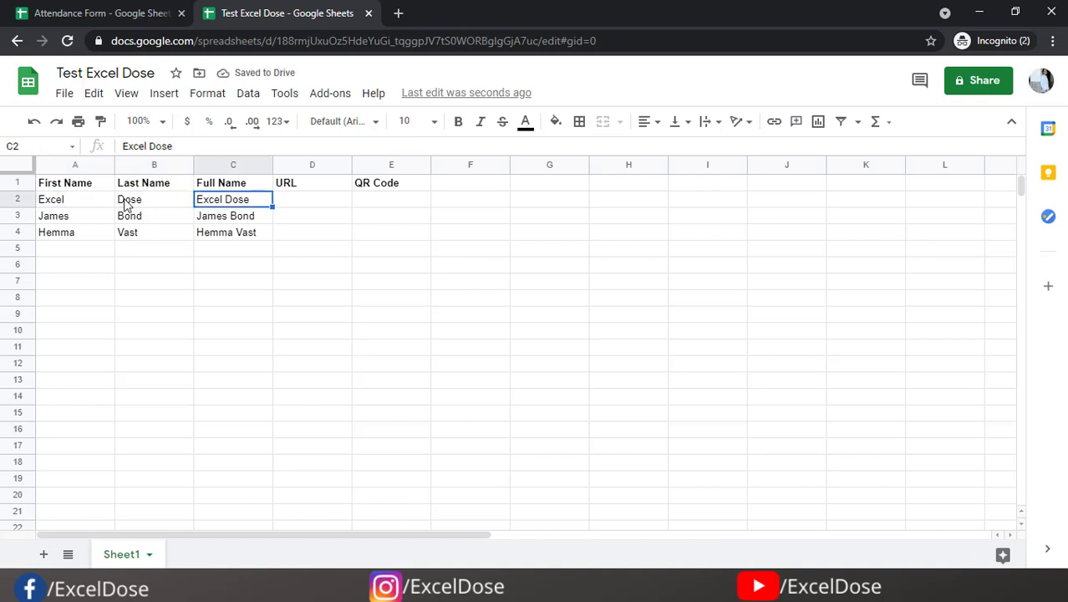
# - Create a new blank Google Form through form.new in a separate browser tab
pyautogui.hotkey('ctrl', 't')
pyautogui.write('f')
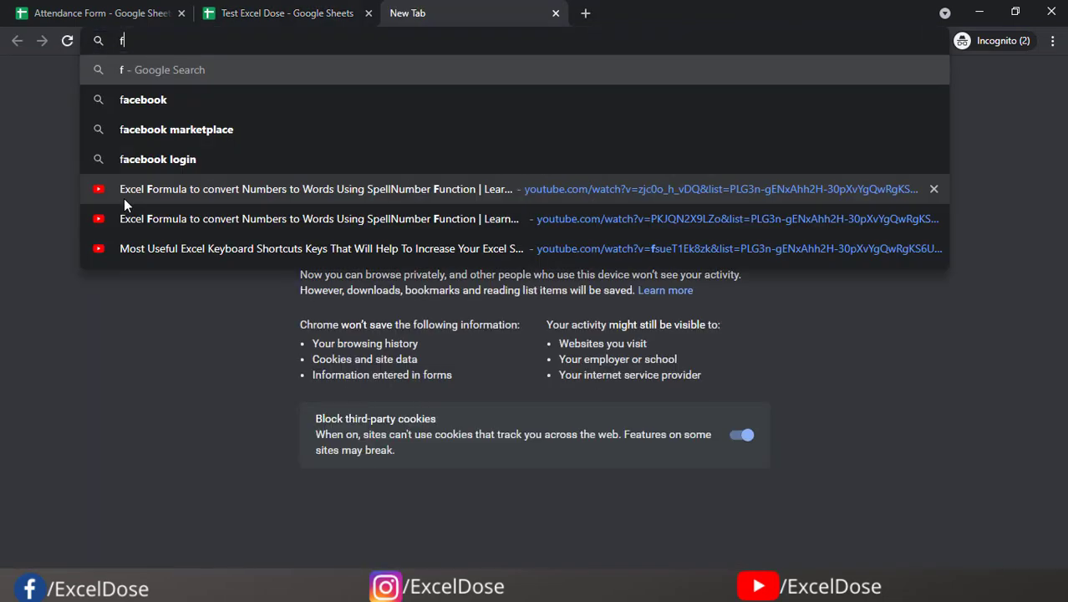
pyautogui.write('orm.new')
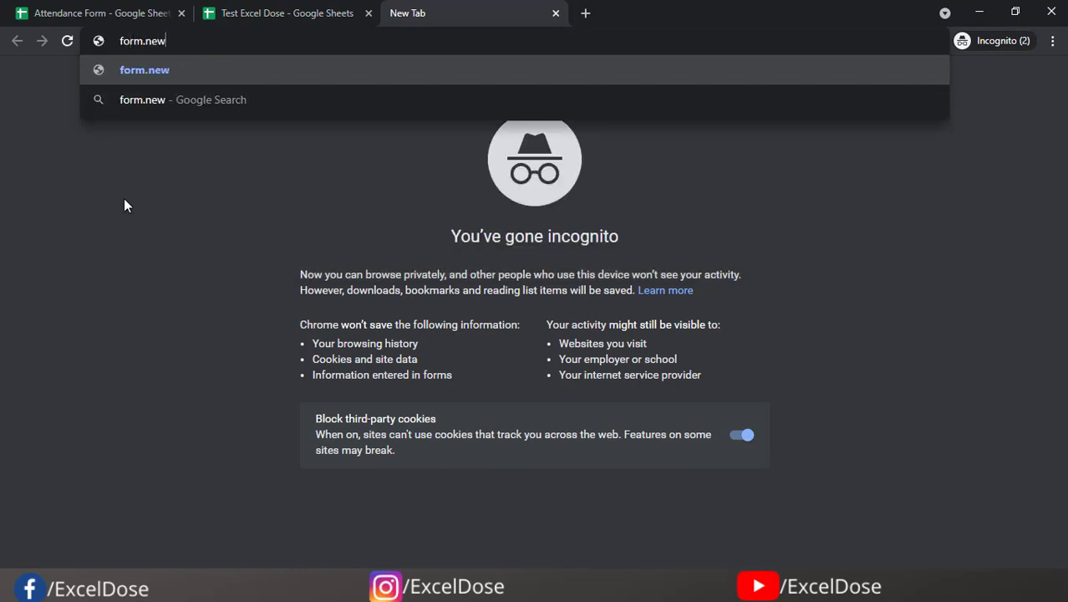
pyautogui.press('Return')
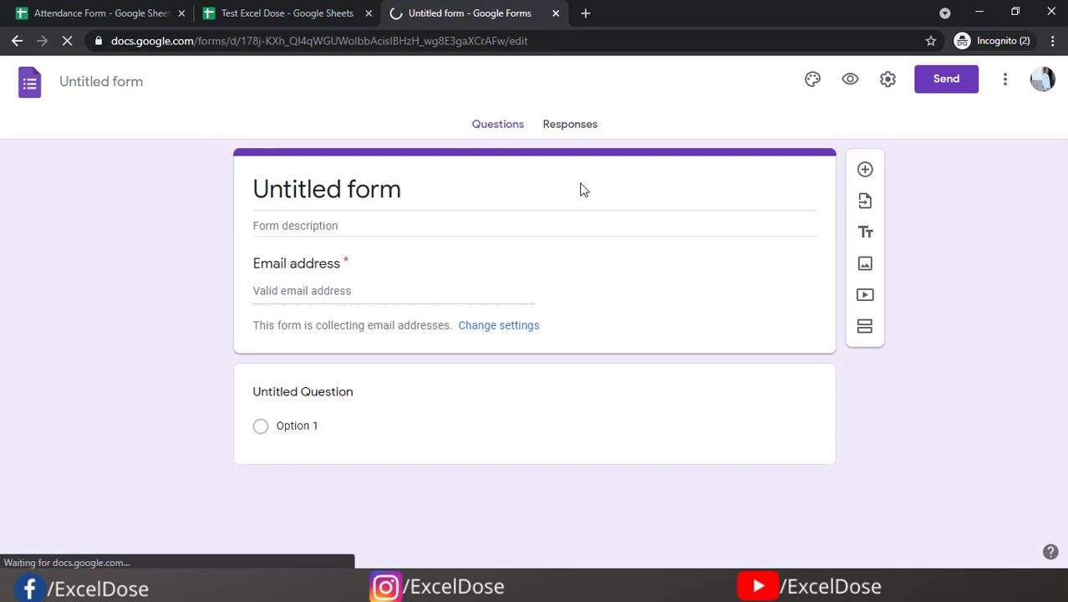
# - Title the form "Welcome to the Class!" and apply the same text as the form's file name
pyautogui.click(368, 191)
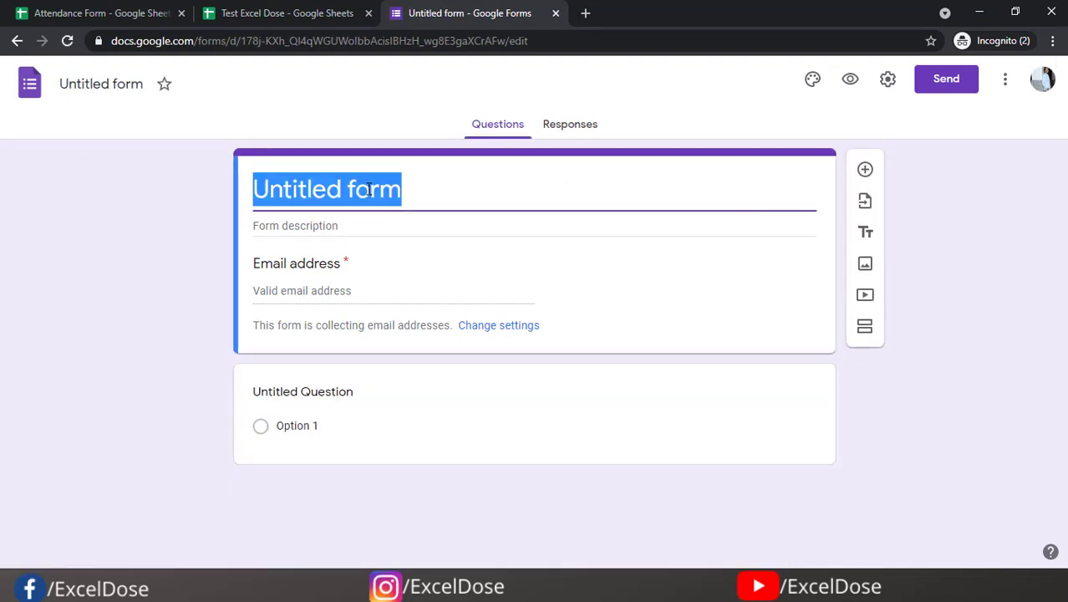
pyautogui.write('Wec')
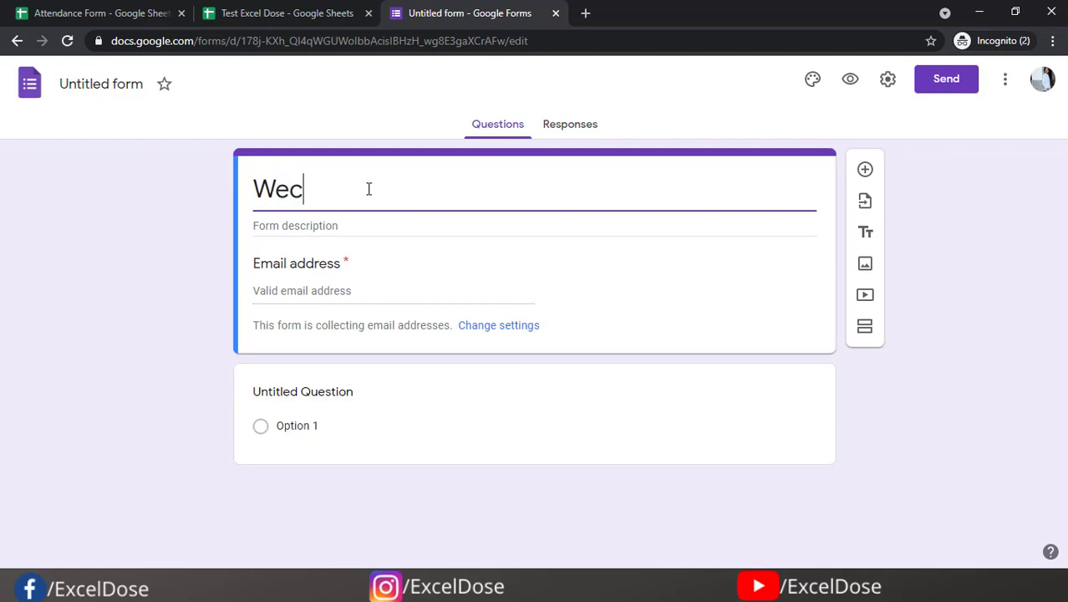
pyautogui.press('BackSpace')
pyautogui.write('lcom')
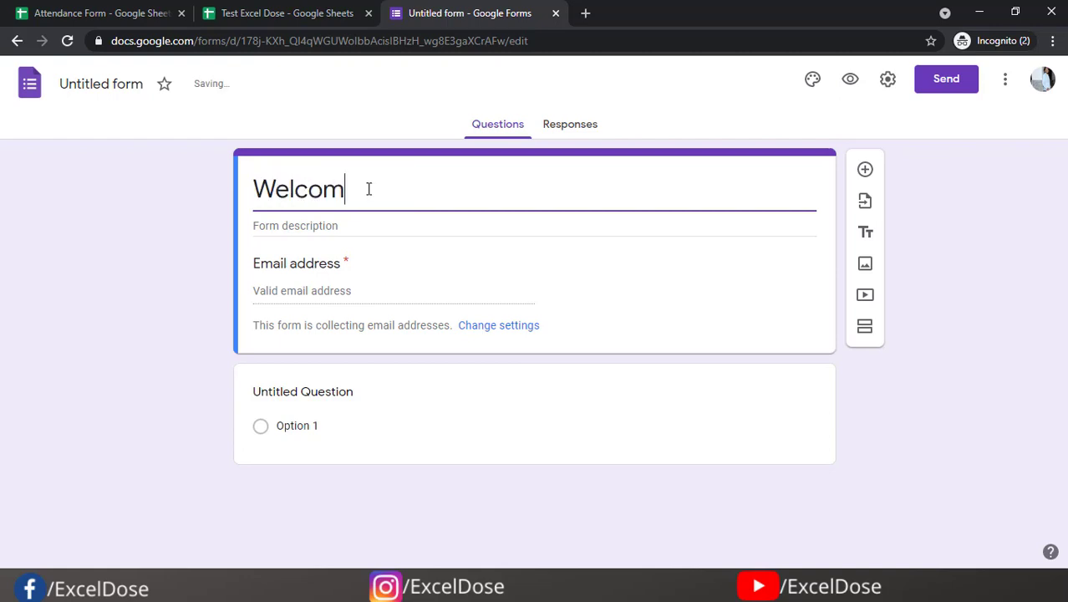
pyautogui.write('e to the Calss')
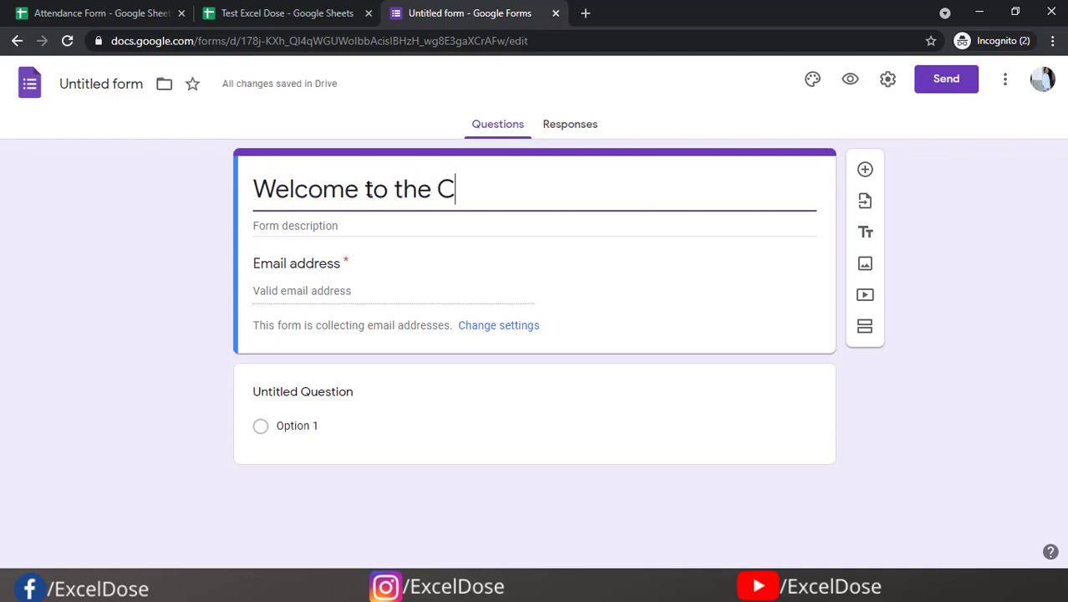
pyautogui.press('BackSpace')
pyautogui.press('BackSpace')
pyautogui.press('BackSpace')
pyautogui.press('BackSpace')
pyautogui.write('lass')
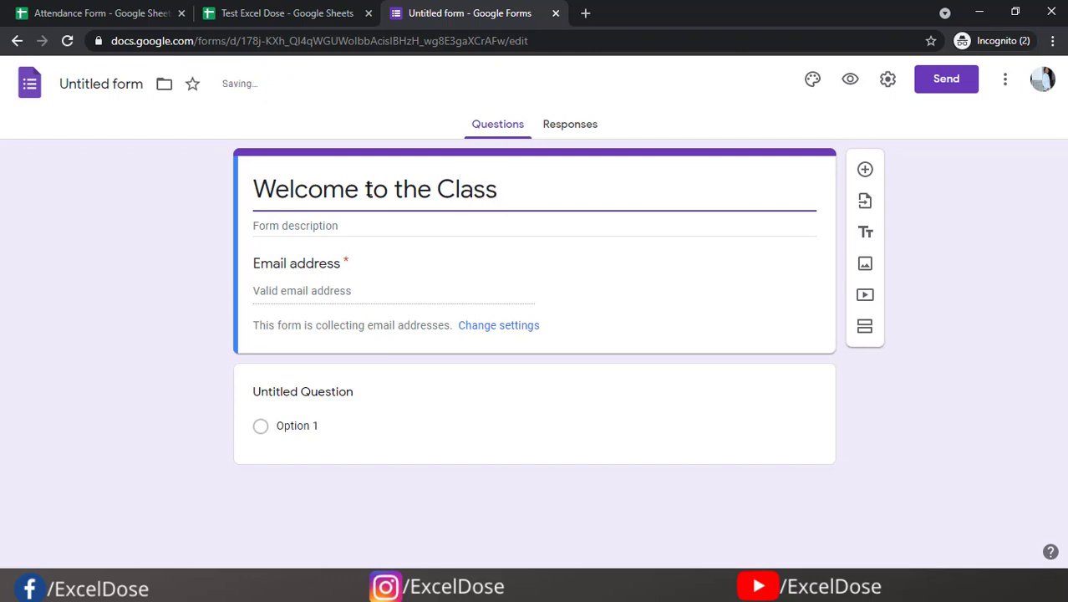
pyautogui.write('!')
pyautogui.click(63, 79)
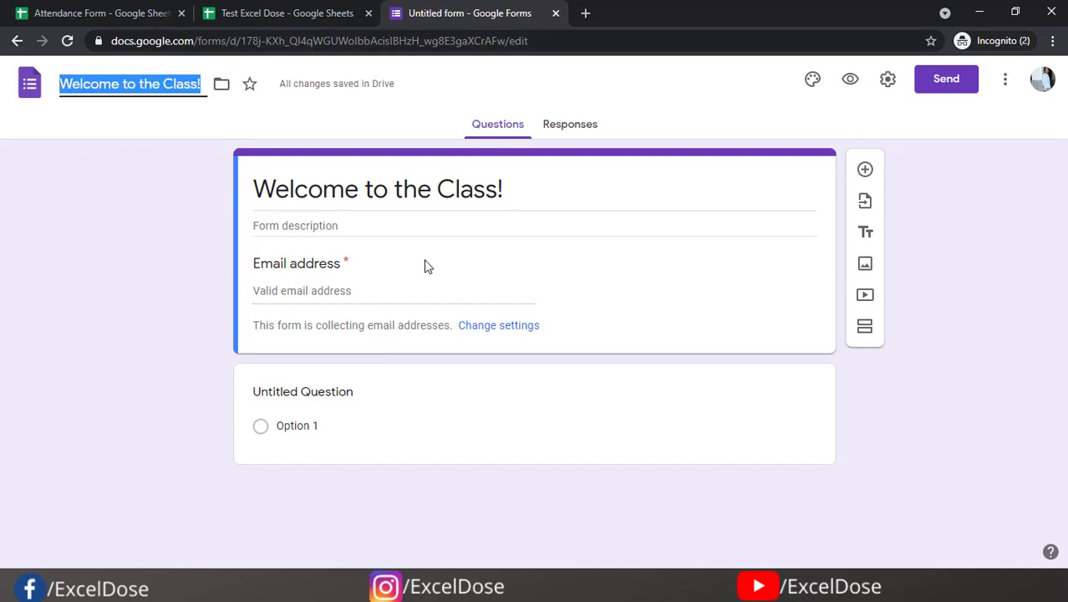
# - Name the form's first question "Full Name"
pyautogui.click(295, 392)
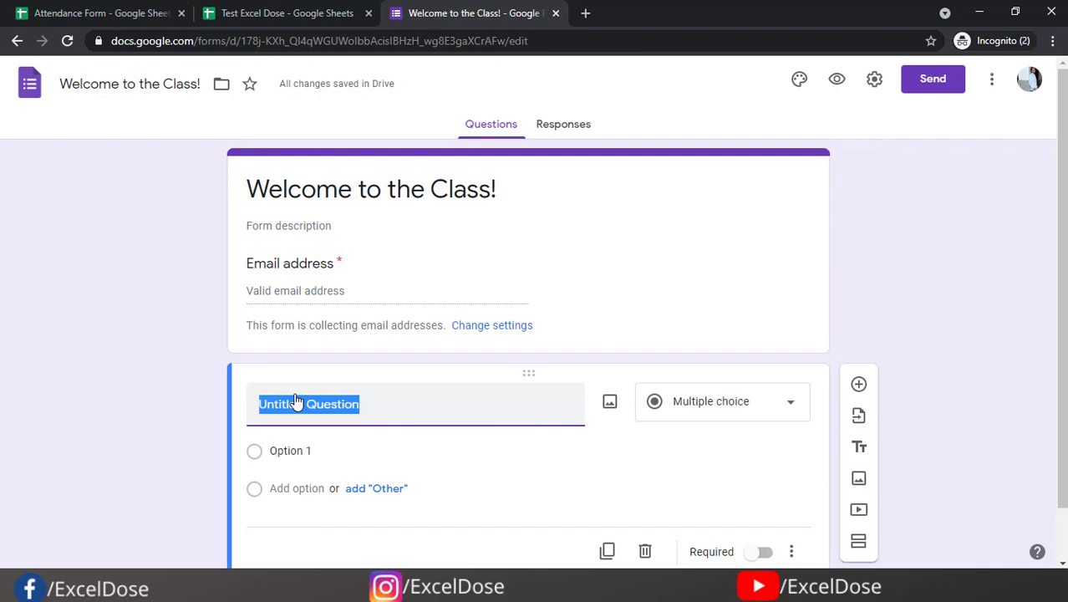
pyautogui.write('Full N')
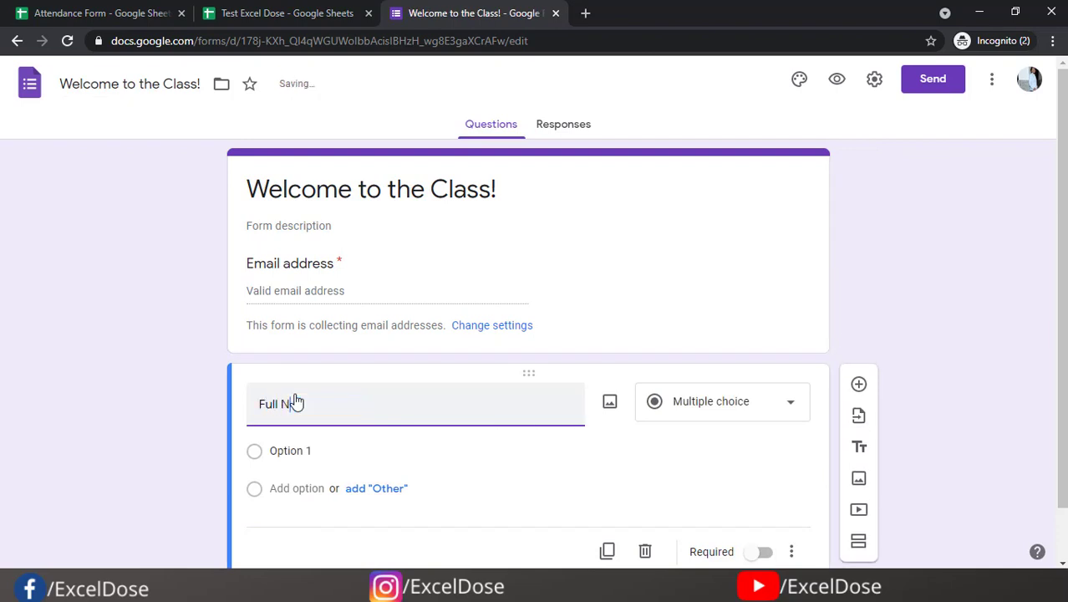
pyautogui.write('ame')
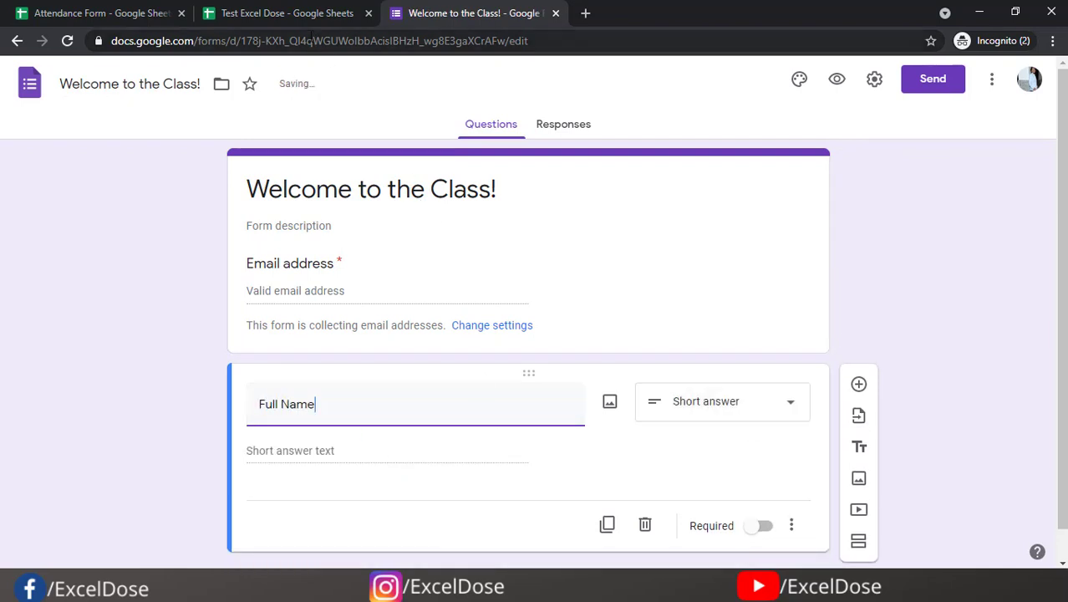
# - Set the Full Name question to Multiple choice and copy the full names from C2:C4 of the Test Excel Dose spreadsheet in as its options
pyautogui.click(303, 18)
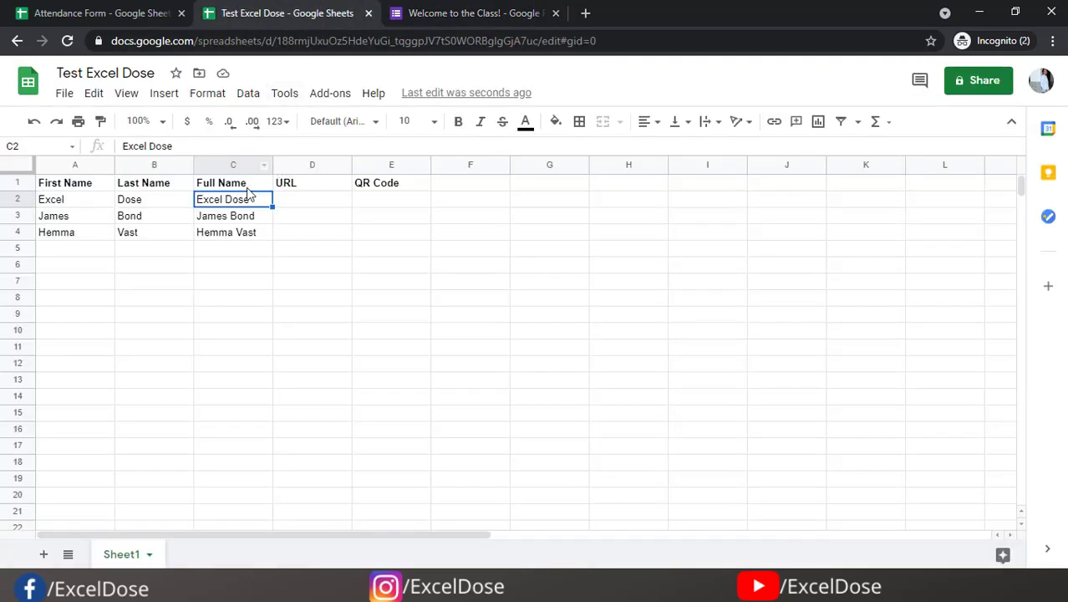
pyautogui.keyDown('shift'); pyautogui.click(239, 235); pyautogui.keyUp('shift')
pyautogui.hotkey('ctrl', 'c')
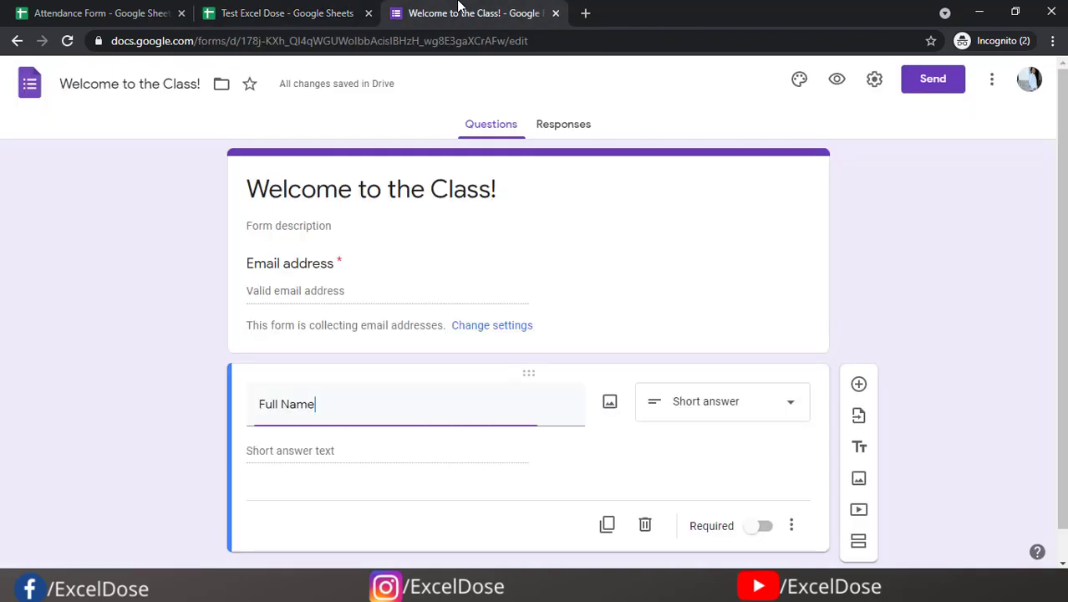
pyautogui.click(459, 12)
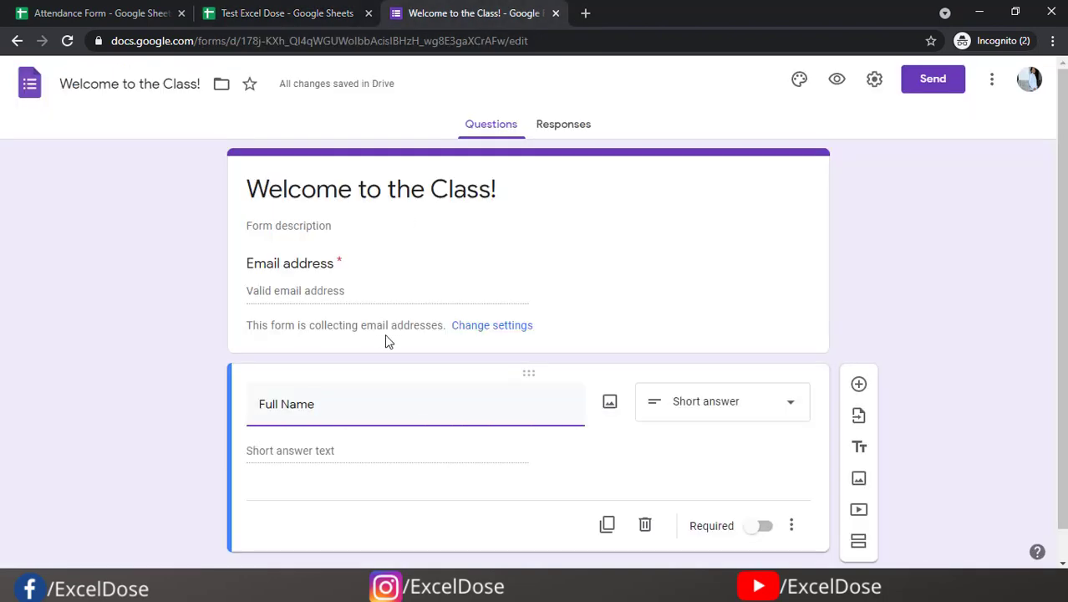
pyautogui.click(696, 420)
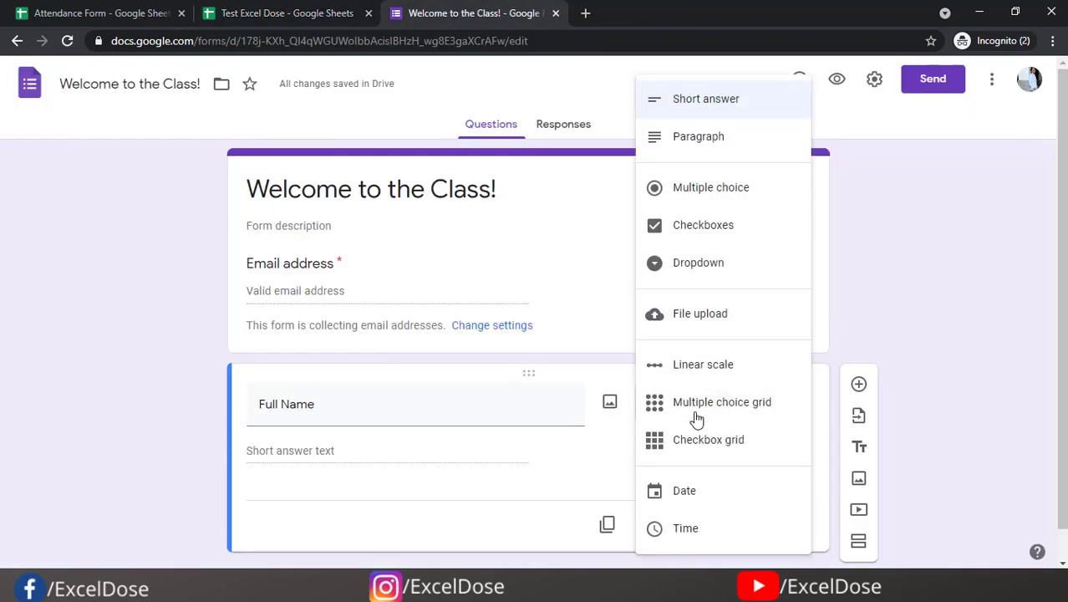
pyautogui.click(710, 189)
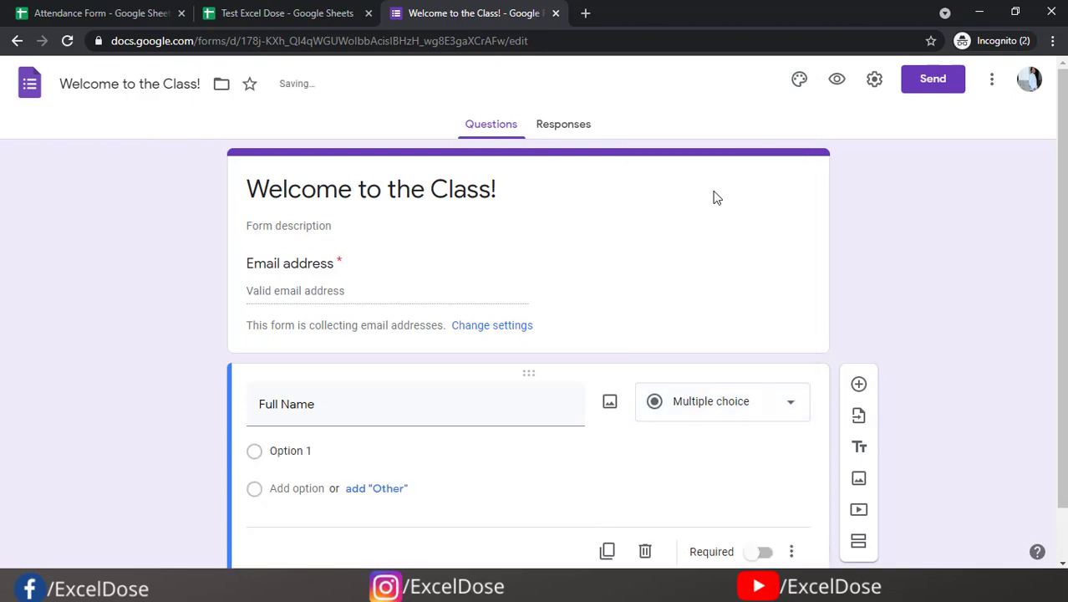
pyautogui.click(323, 448)
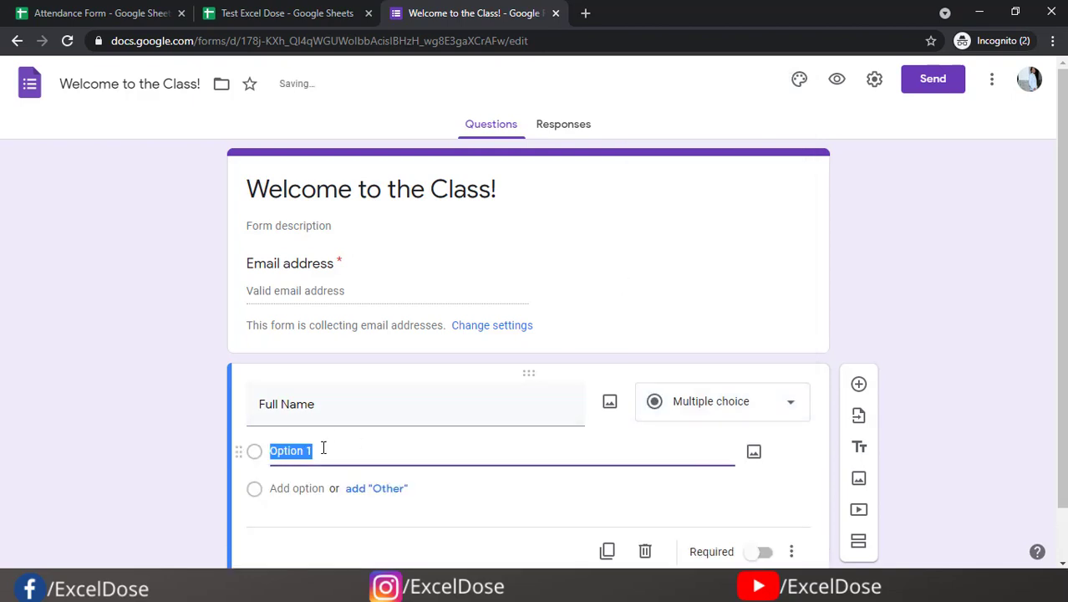
pyautogui.hotkey('ctrl', 'v')
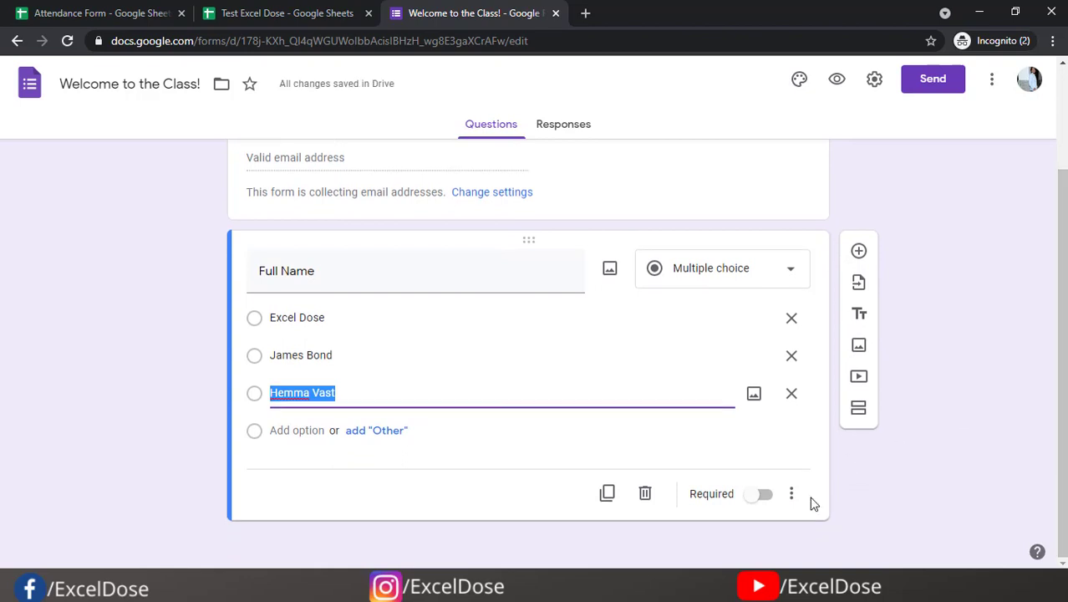
# - Make the Full Name question required
pyautogui.click(765, 494)
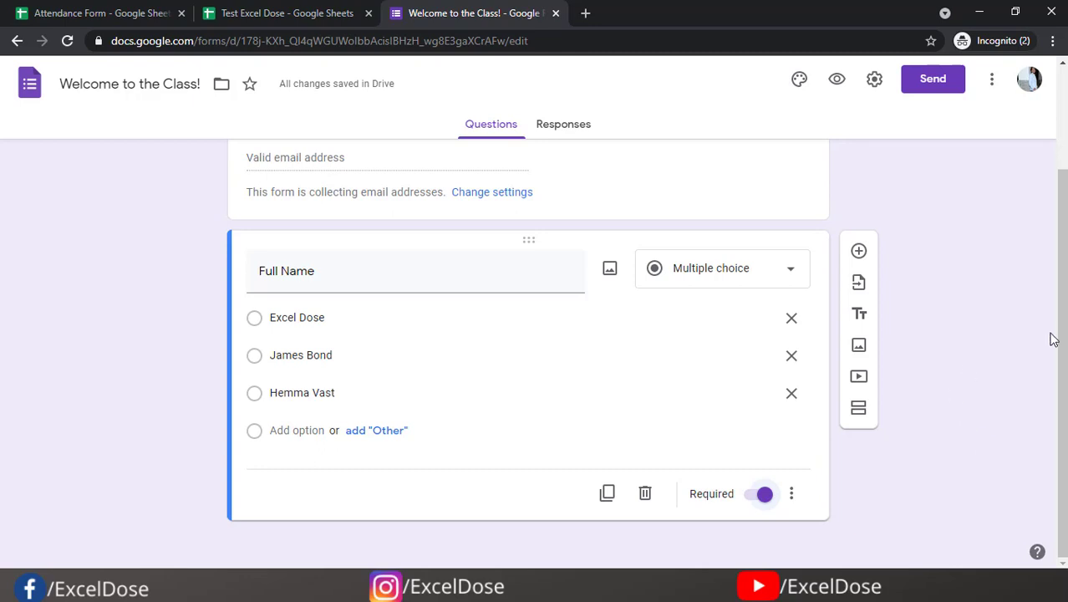
pyautogui.scroll(3, 1059, 334)
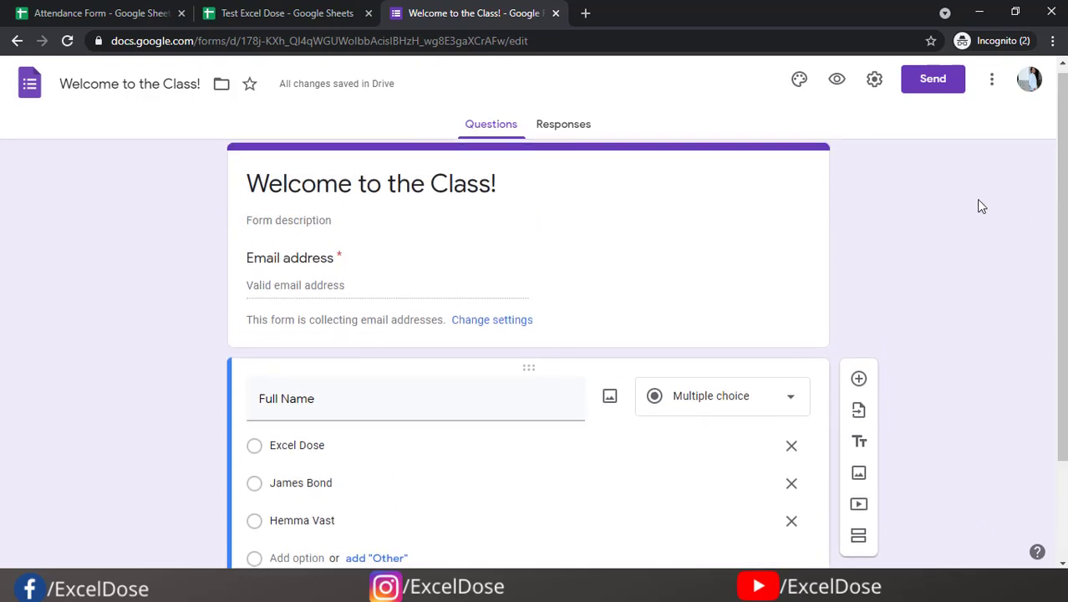
pyautogui.click(316, 10)
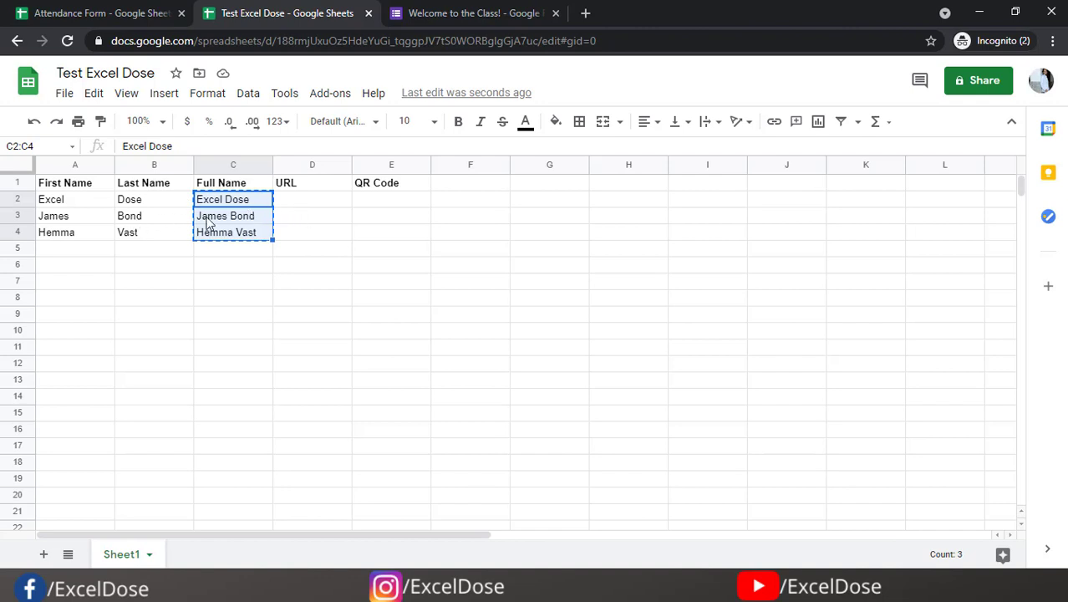
pyautogui.click(514, 8)
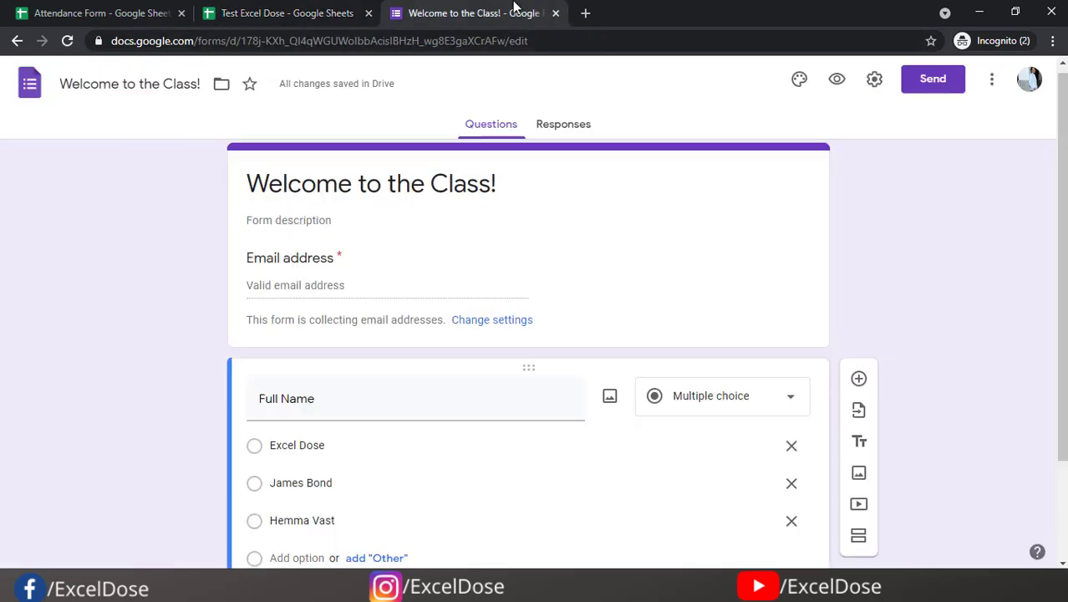
# - Generate a pre-filled link to the form with the first attendee chosen under Full Name, and copy the link
pyautogui.click(991, 82)
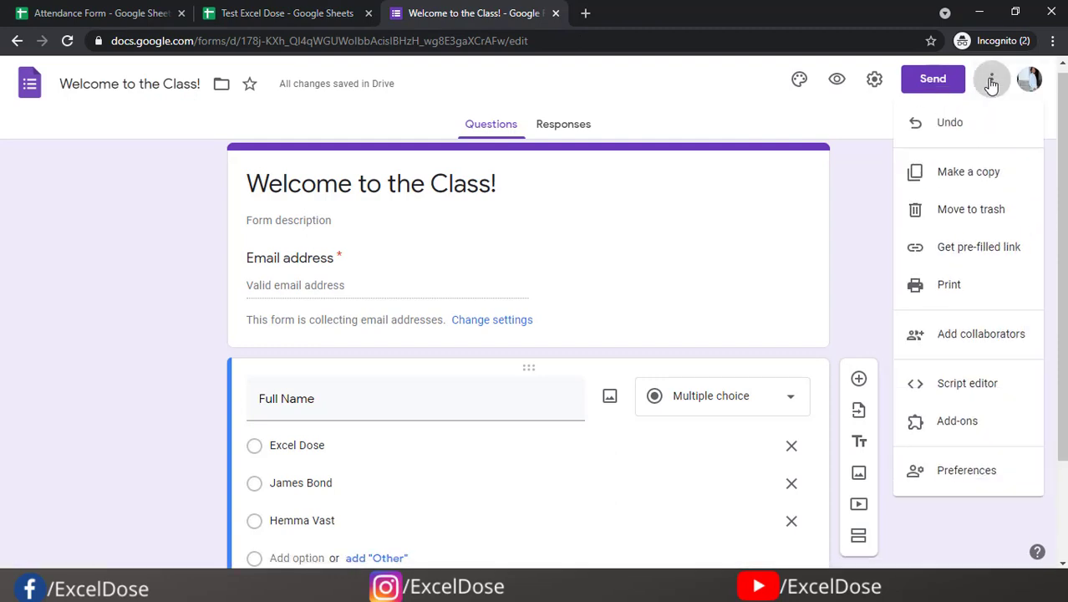
pyautogui.click(969, 258)
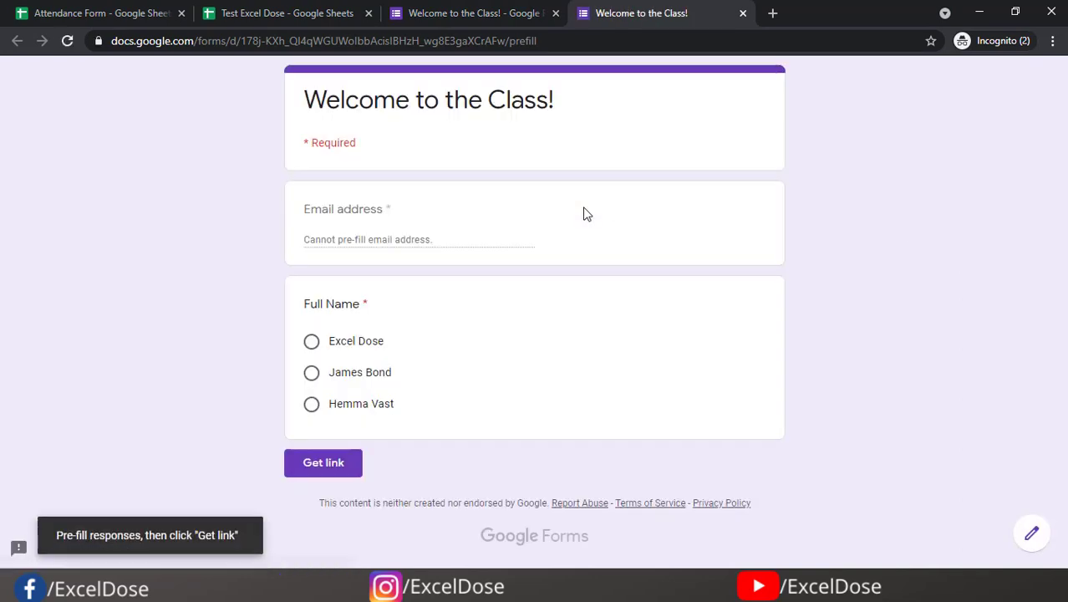
pyautogui.click(312, 342)
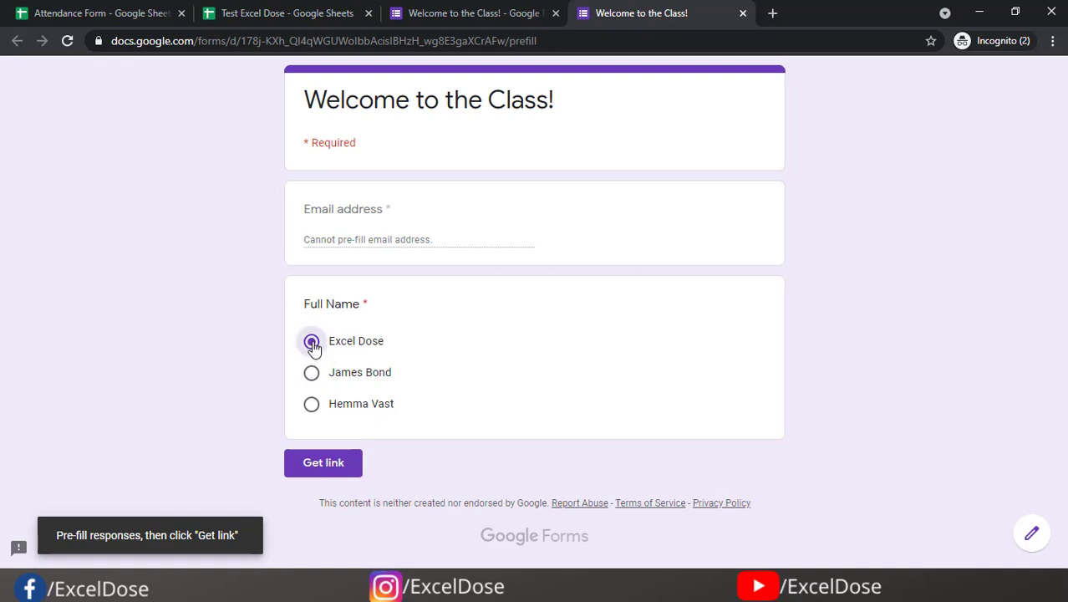
pyautogui.click(316, 462)
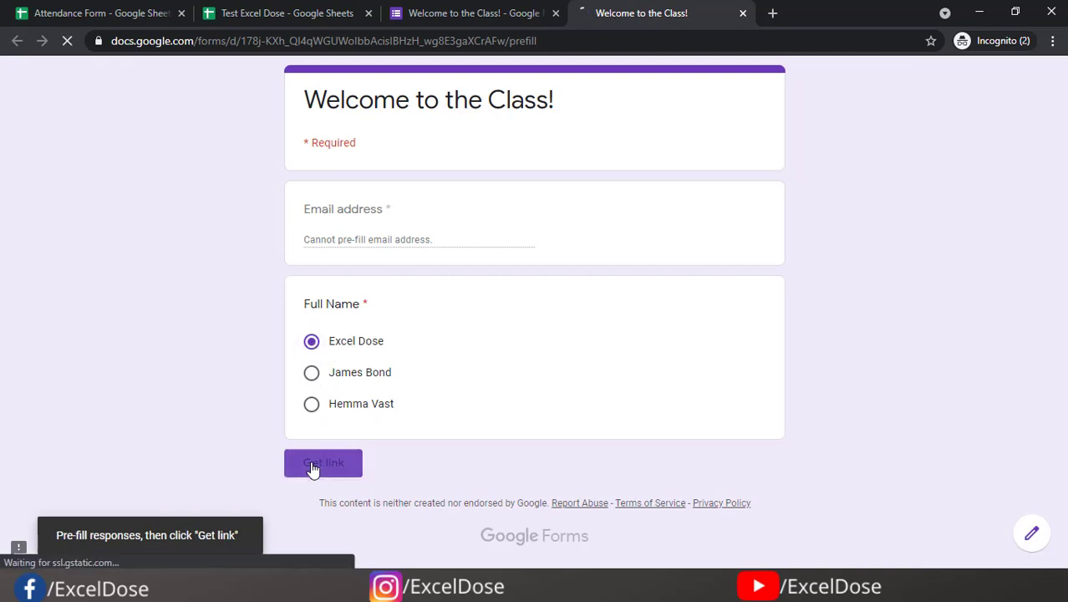
pyautogui.click(328, 535)
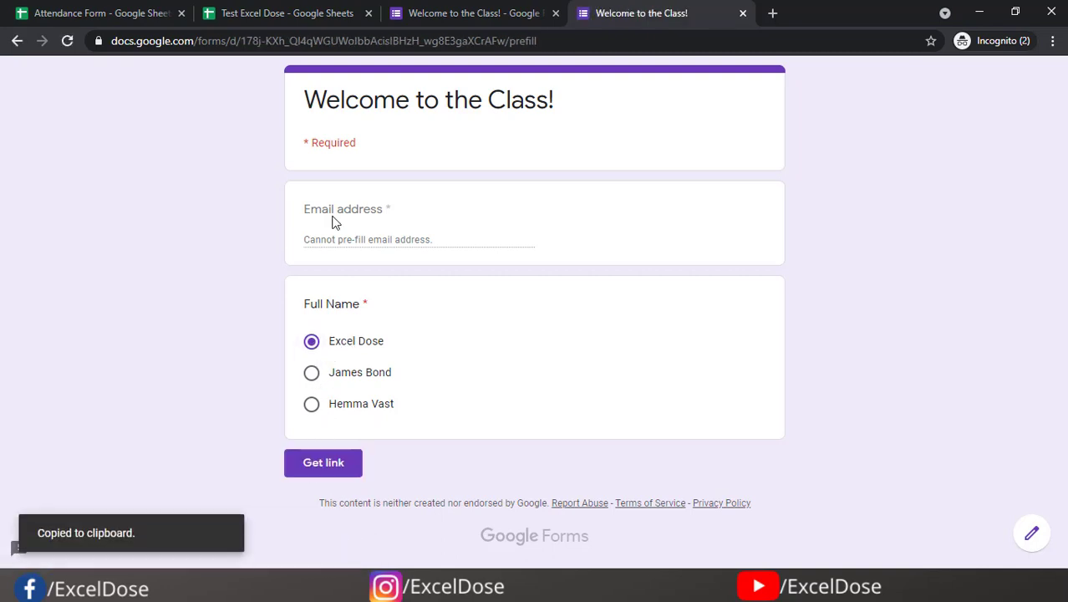
# - Paste the copied pre-filled form link into cell D2 of the Test Excel Dose spreadsheet
pyautogui.click(302, 8)
pyautogui.click(313, 204)
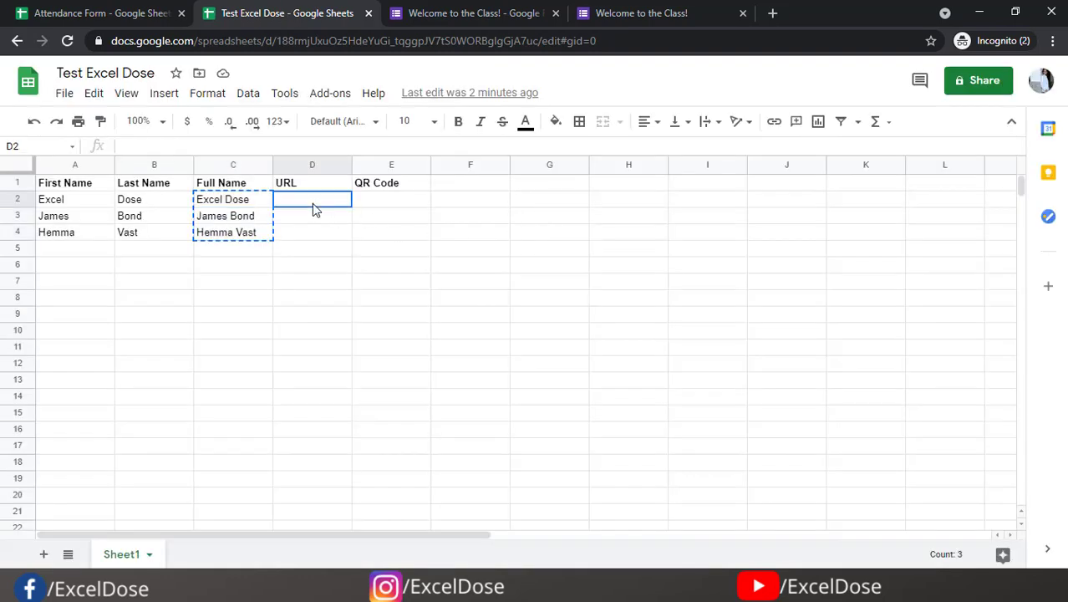
pyautogui.doubleClick(312, 205)
pyautogui.hotkey('ctrl', 'v')
pyautogui.press('Return')
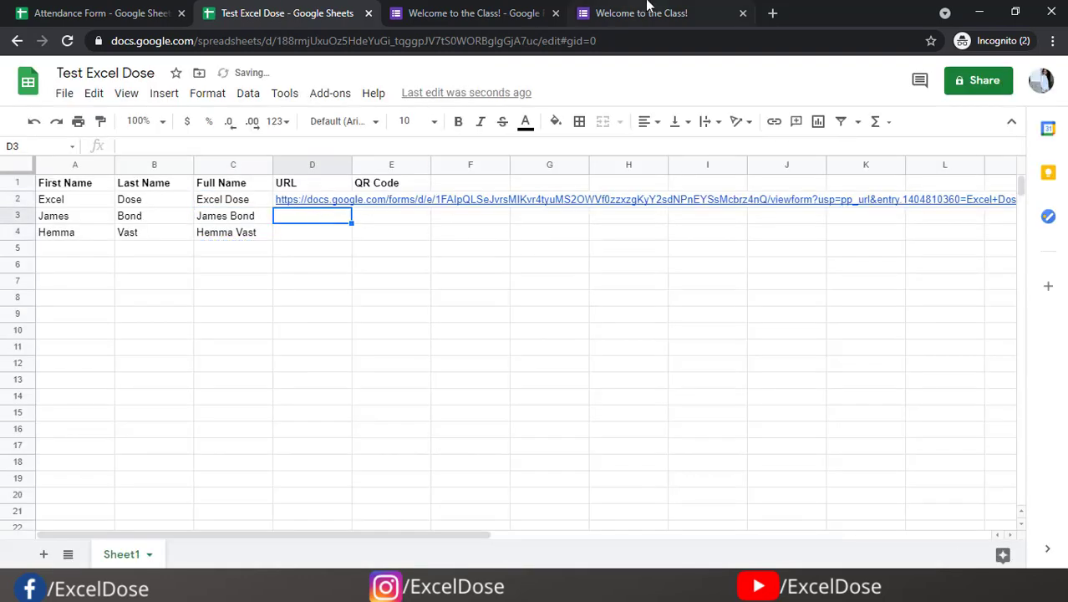
# - Generate a pre-filled form link with the second attendee chosen under Full Name and paste it into cell D3 of the Test Excel Dose spreadsheet
pyautogui.click(656, 8)
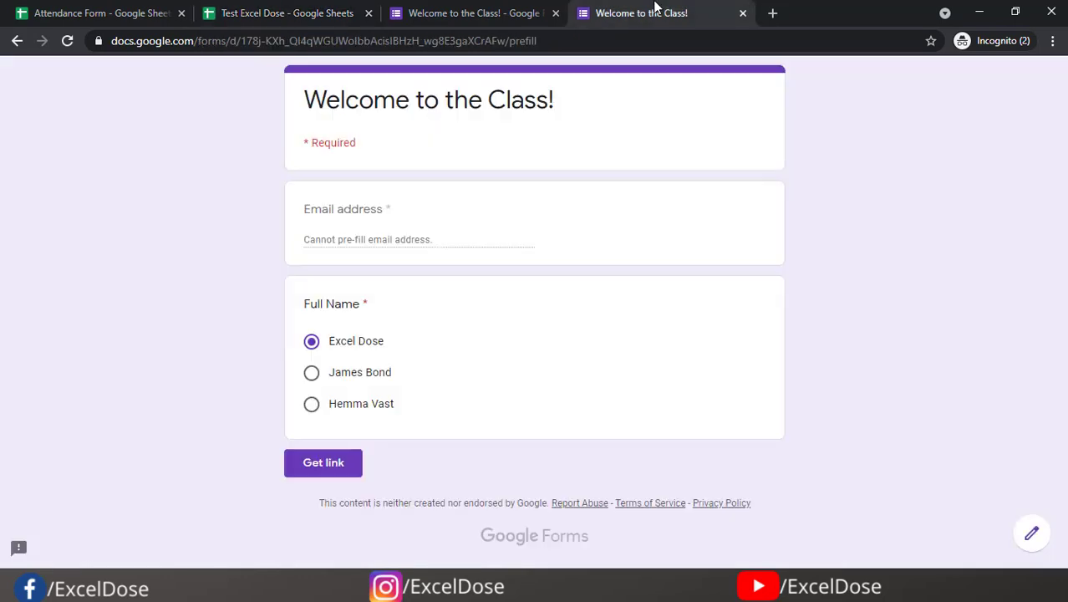
pyautogui.click(313, 381)
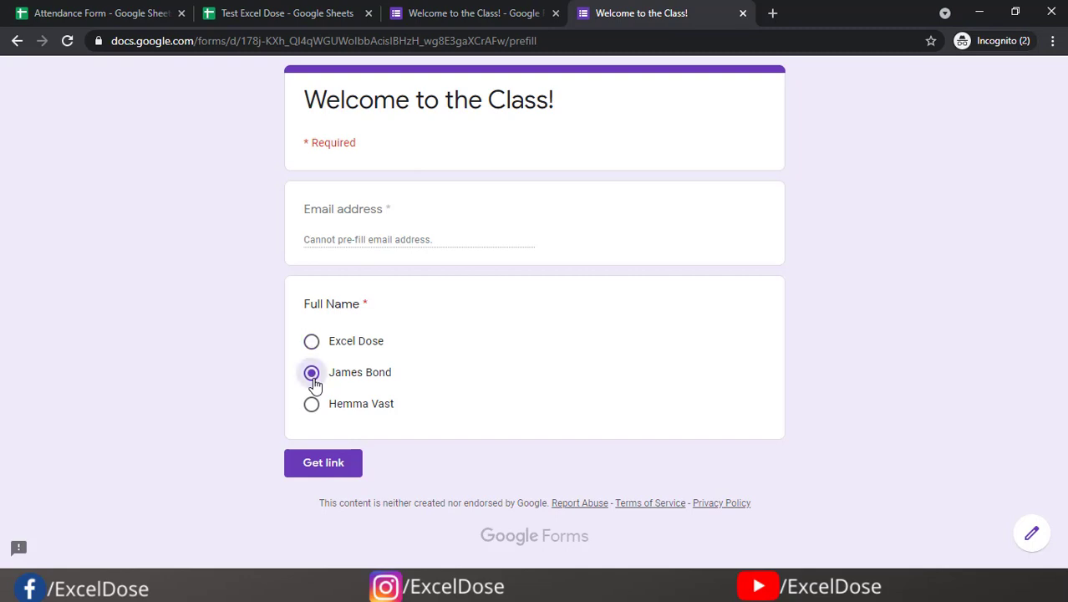
pyautogui.click(322, 462)
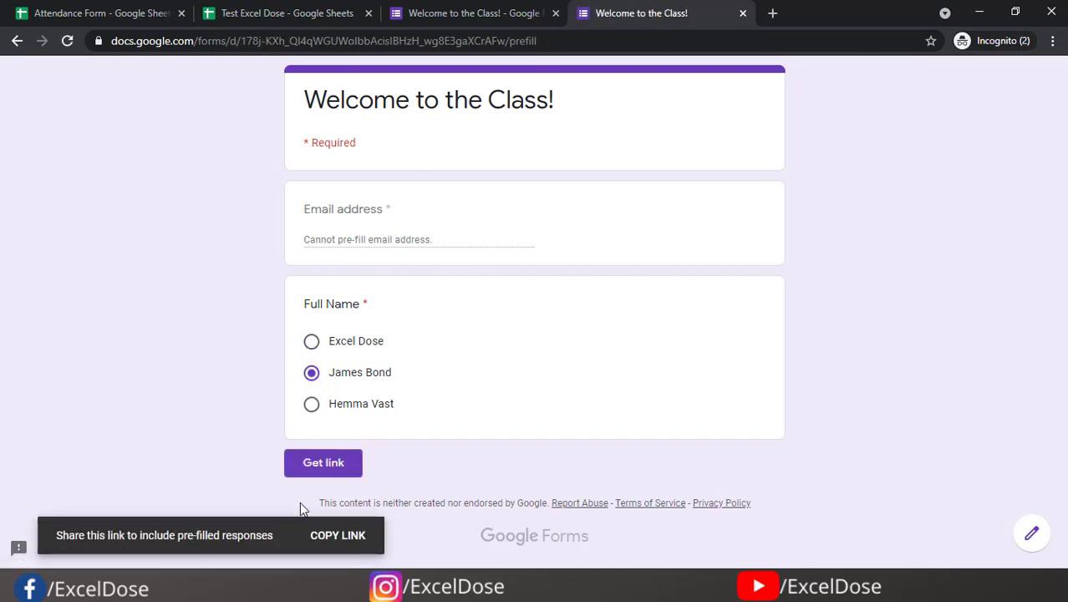
pyautogui.click(338, 534)
pyautogui.click(255, 10)
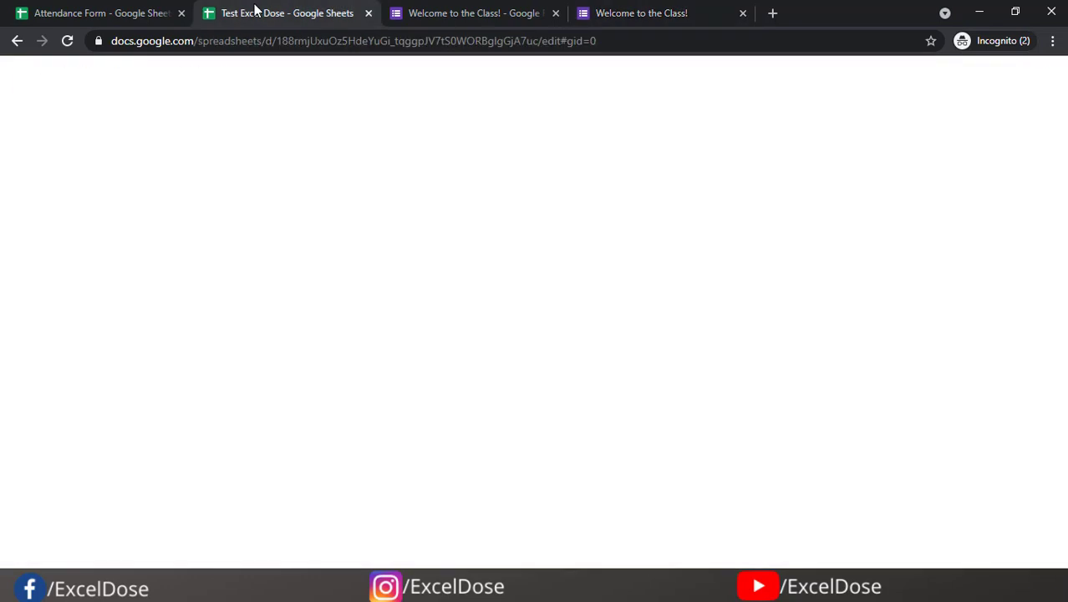
pyautogui.doubleClick(344, 219)
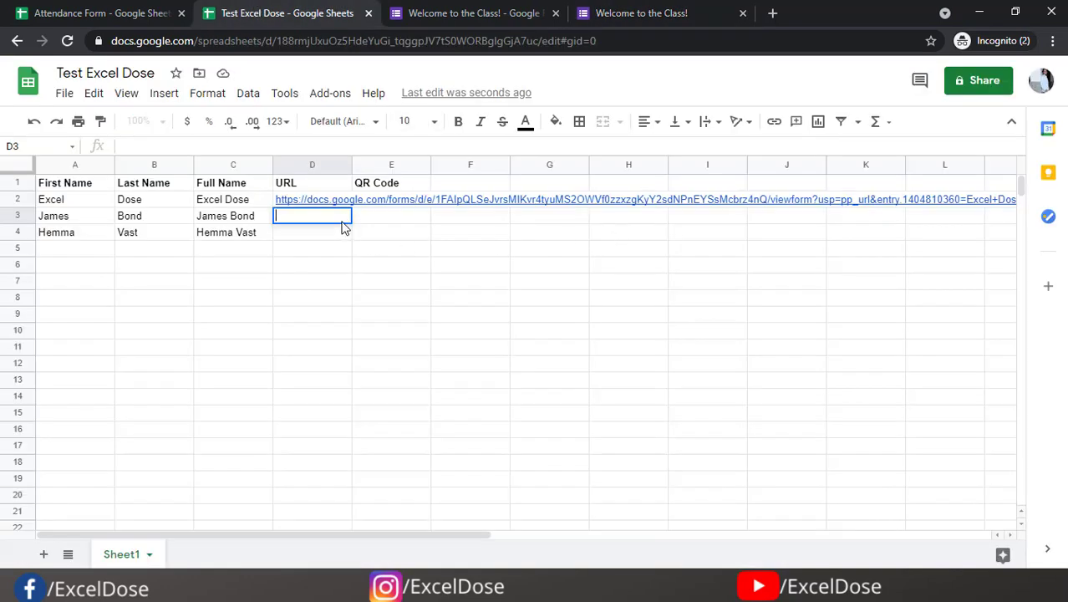
pyautogui.hotkey('ctrl', 'v')
pyautogui.press('Return')
# - Generate a pre-filled form link with the third attendee chosen under Full Name and paste it into cell D4 of the spreadsheet
pyautogui.click(690, 10)
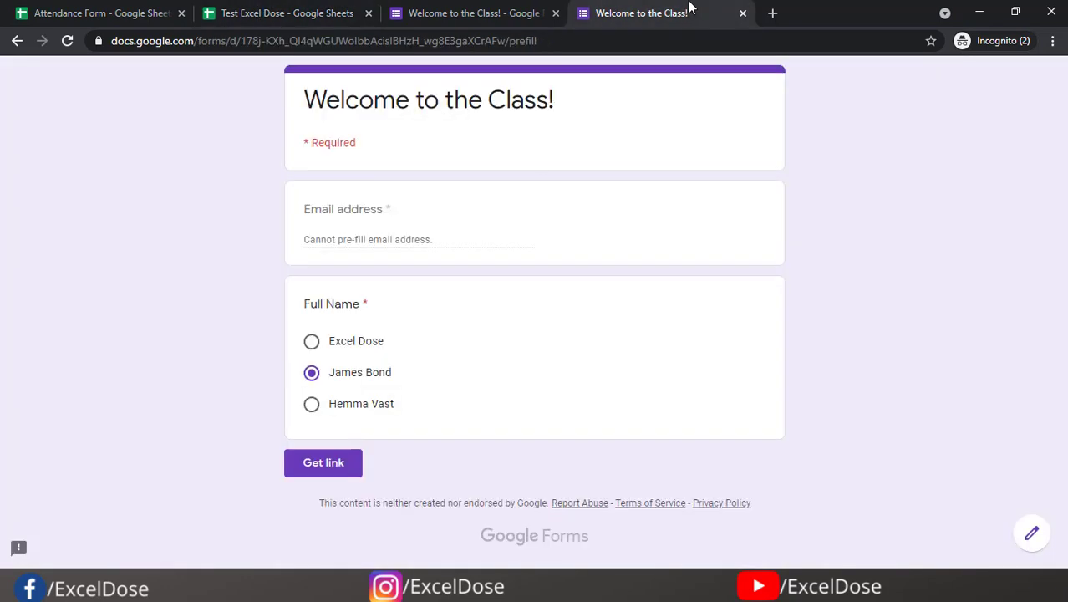
pyautogui.click(311, 405)
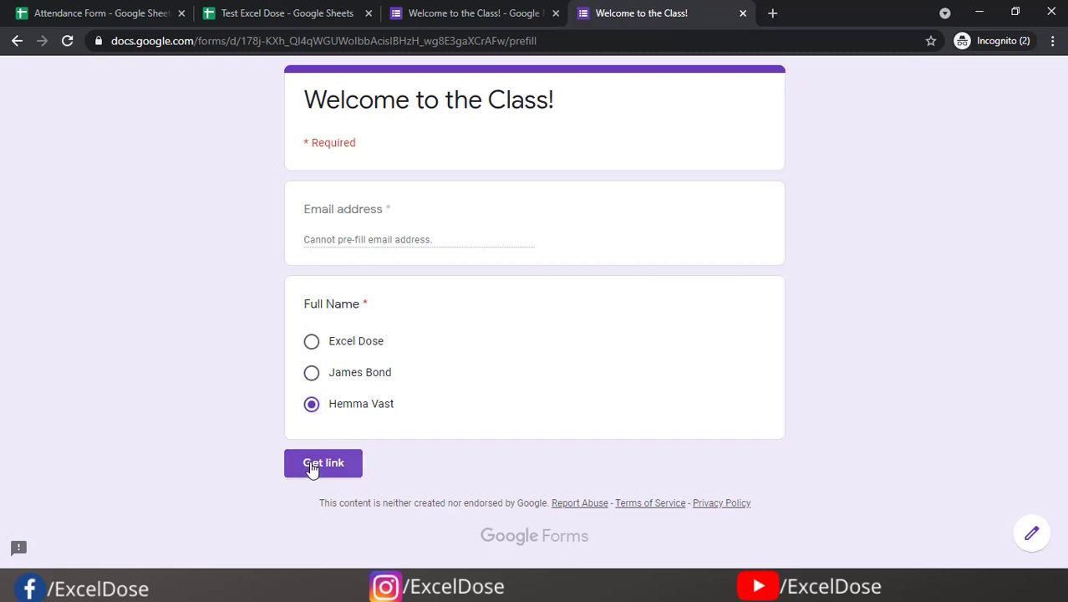
pyautogui.click(312, 468)
pyautogui.click(328, 532)
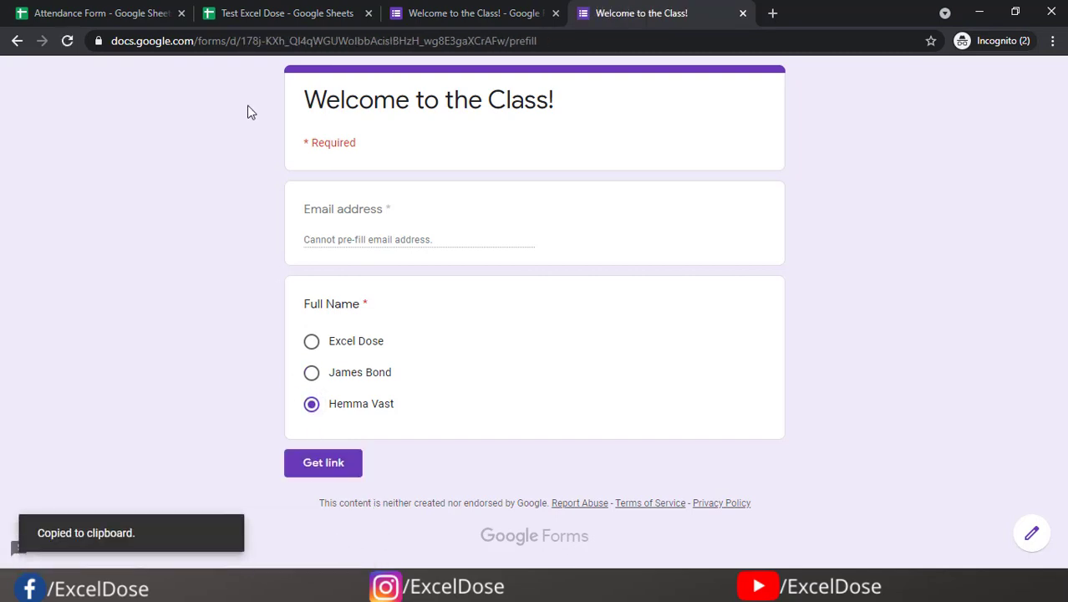
pyautogui.click(244, 13)
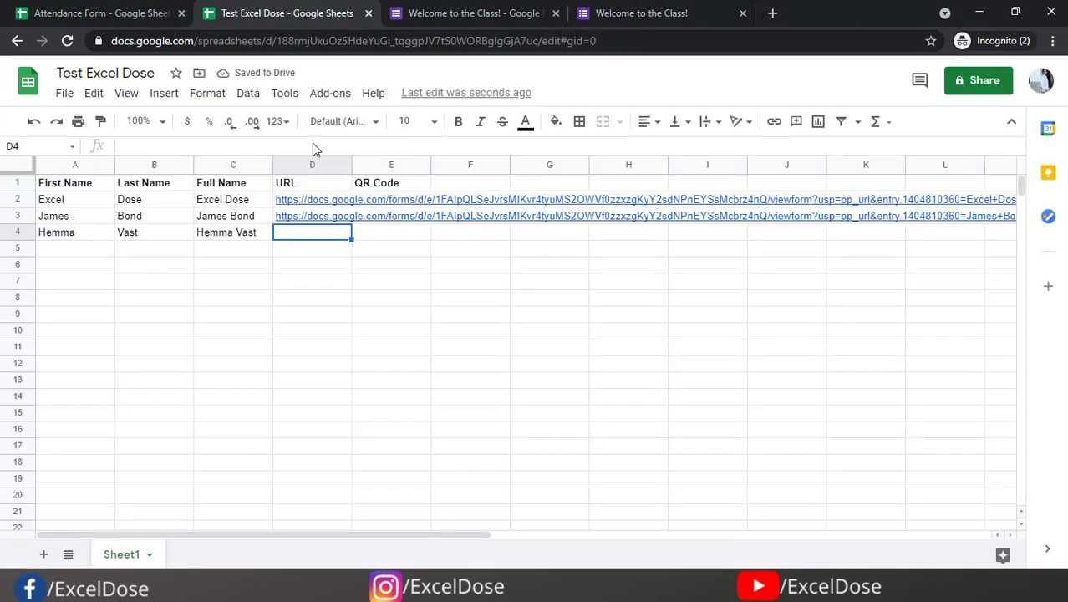
pyautogui.doubleClick(293, 233)
pyautogui.hotkey('ctrl', 'v')
pyautogui.press('Return')
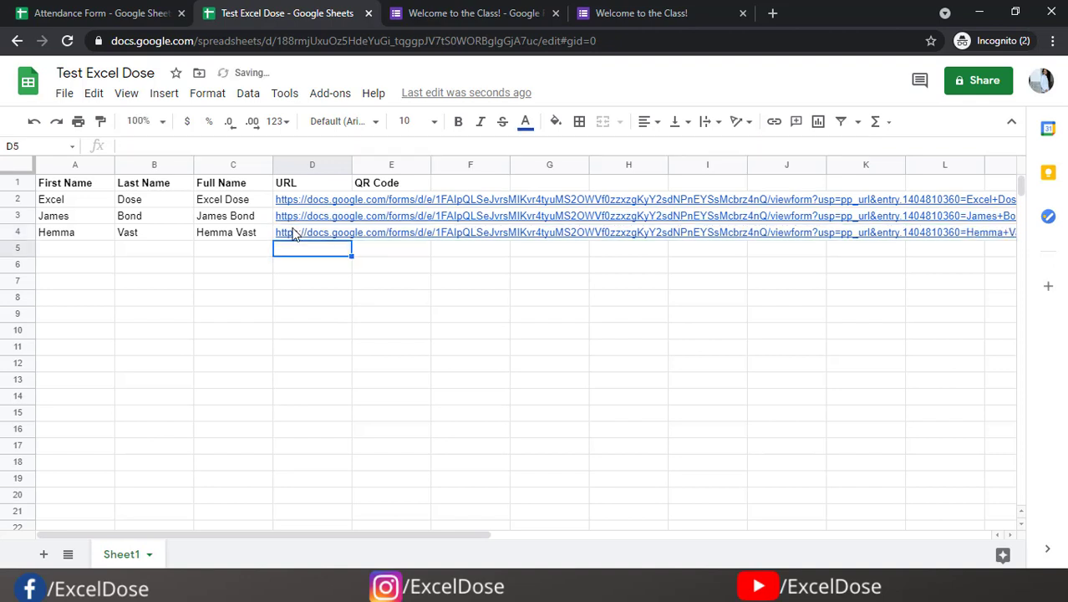
# - In the D2 URL, replace "viewform" with "formResponse" and delete "usp=pp_url&" after the question mark
pyautogui.click(297, 201)
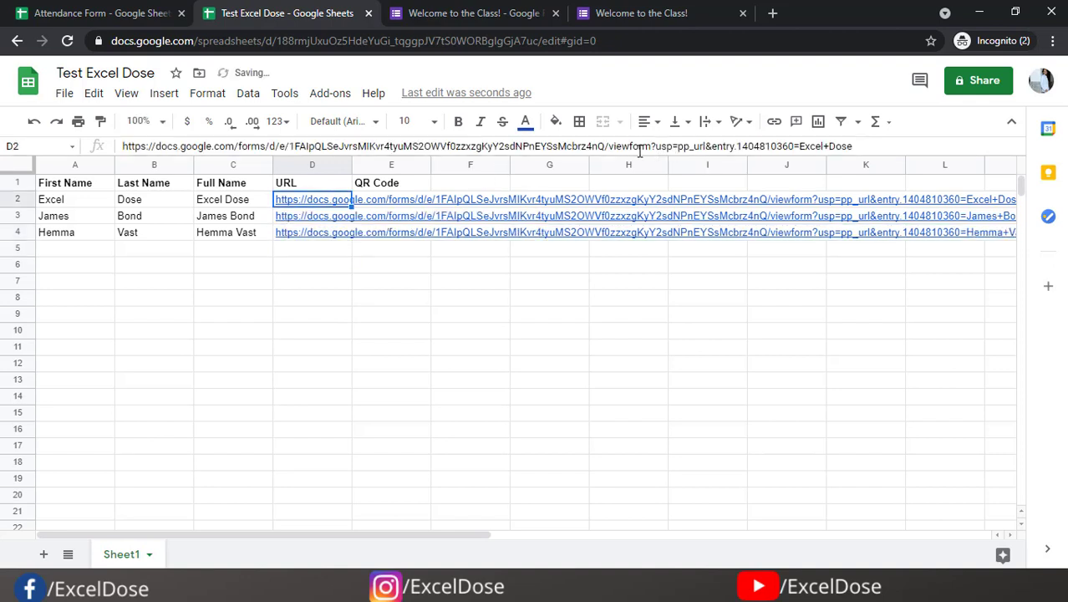
pyautogui.moveTo(610, 147); pyautogui.dragTo(652, 146)
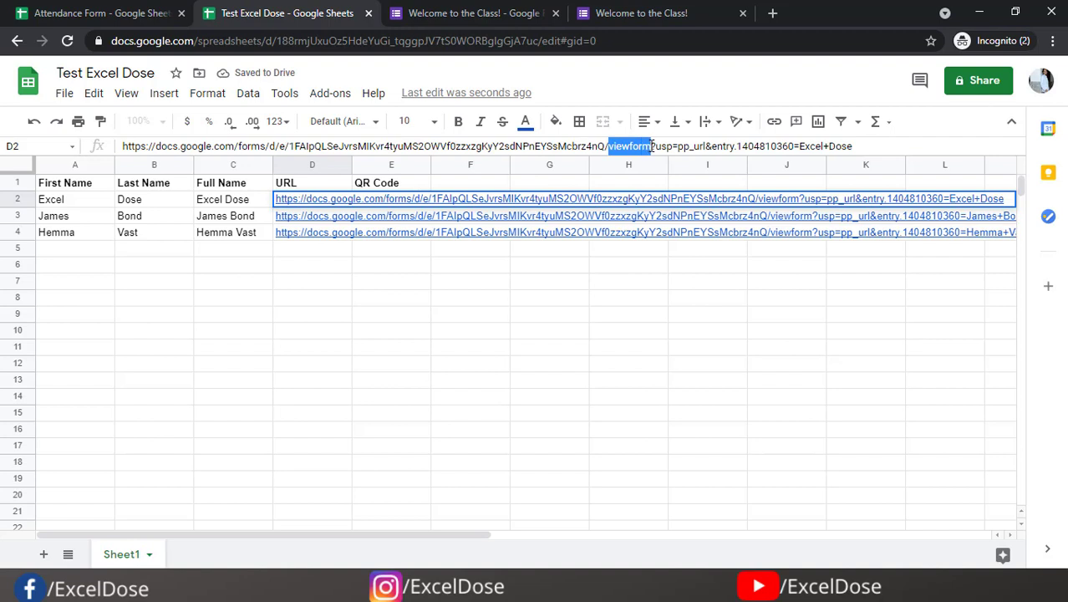
pyautogui.write('formR')
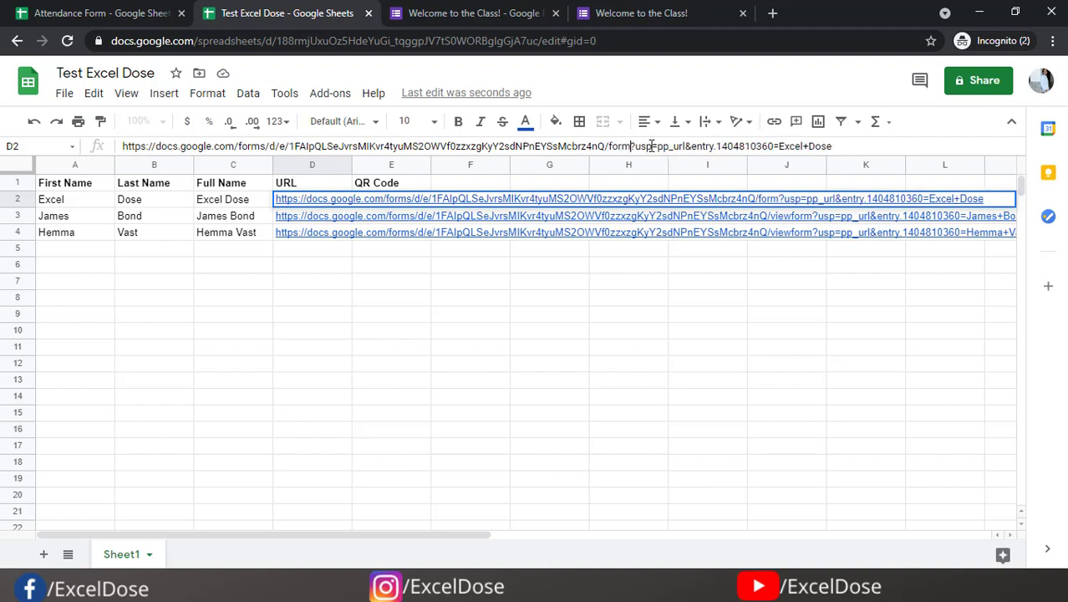
pyautogui.write('esponse')
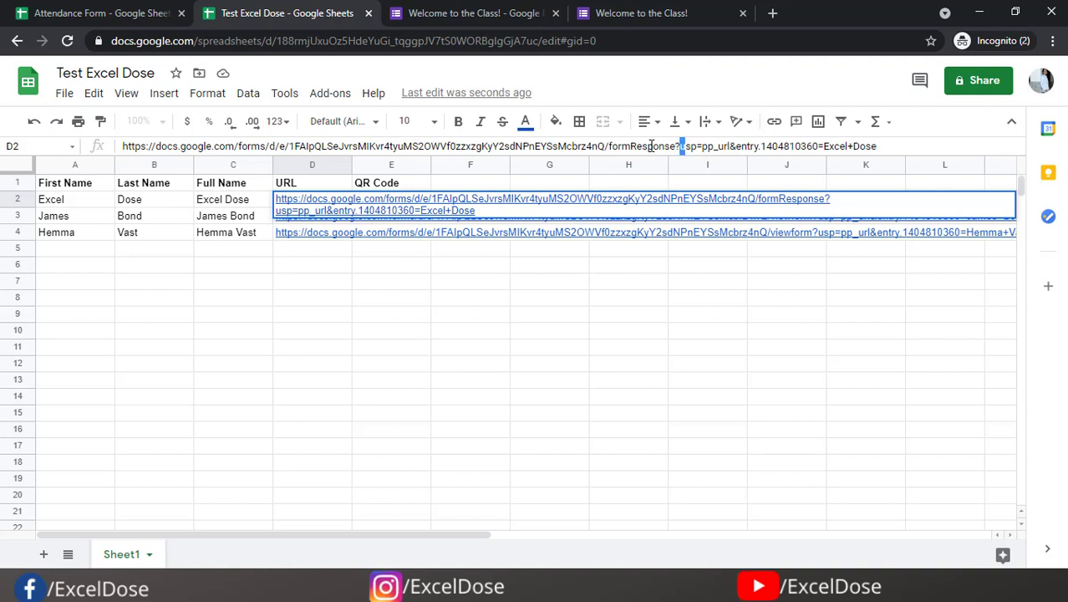
pyautogui.hotkey('shift', 'Right')
pyautogui.hotkey('shift', 'Right')
pyautogui.hotkey('shift', 'Right')
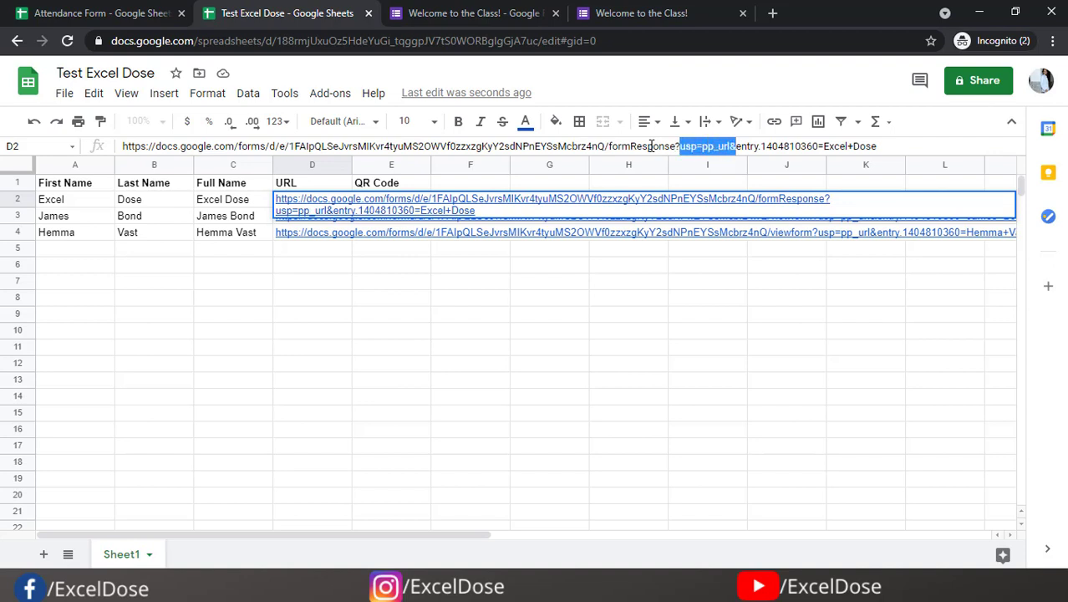
pyautogui.press('BackSpace')
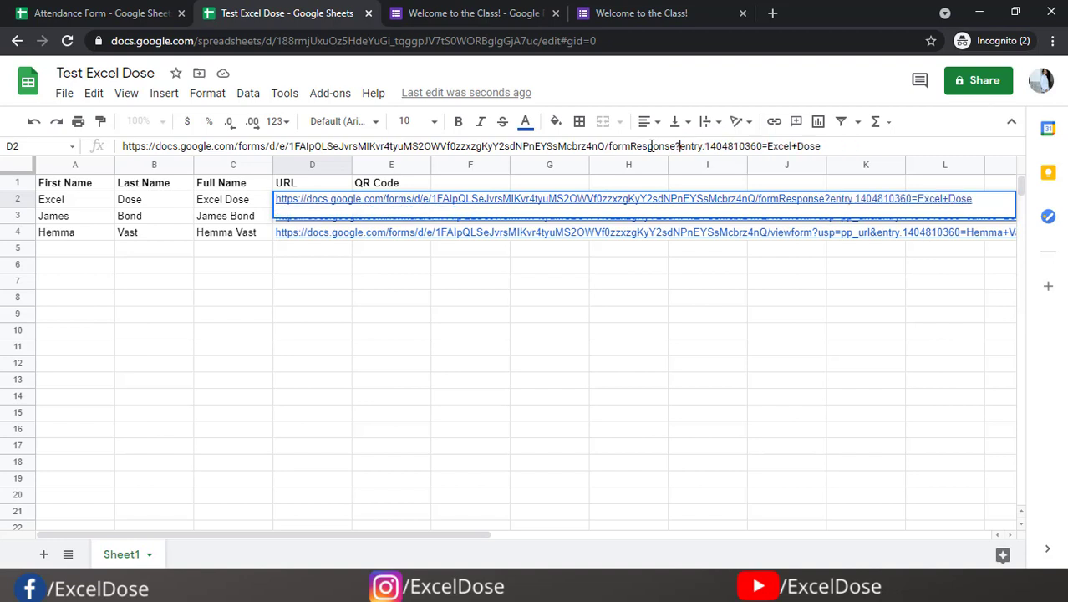
# - Copy the "formResponse?" part of the D2 URL and commit the edited cell
pyautogui.hotkey('shift', 'Left')
pyautogui.hotkey('shift', 'Left')
pyautogui.hotkey('shift', 'Left')
pyautogui.hotkey('shift', 'Left')
pyautogui.hotkey('shift', 'Left')
pyautogui.hotkey('shift', 'Left')
pyautogui.hotkey('shift', 'Left')
pyautogui.hotkey('shift', 'Left')
pyautogui.hotkey('shift', 'Left')
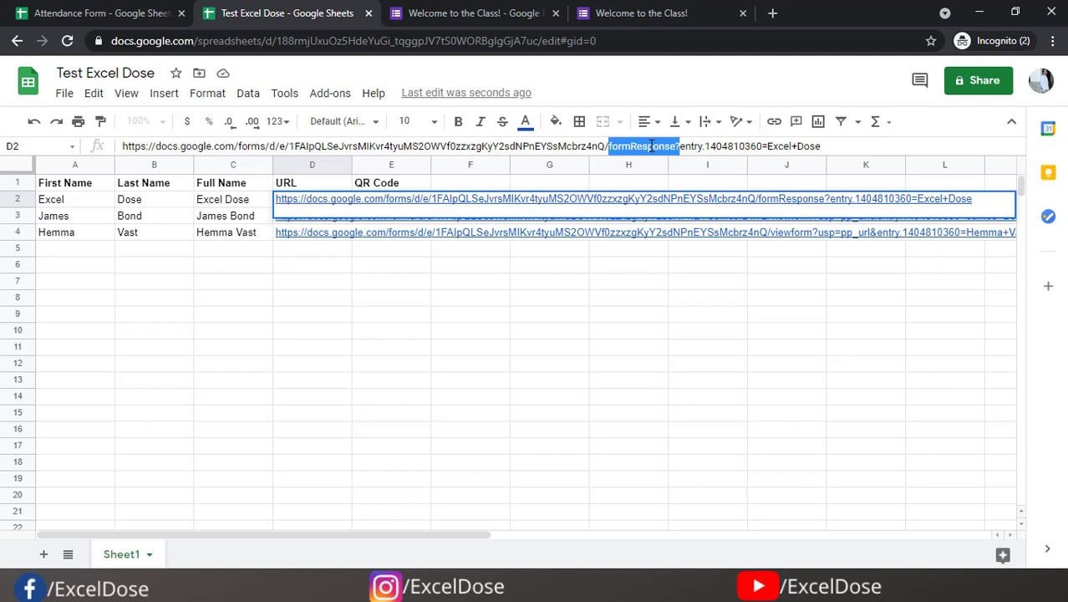
pyautogui.press('Return')
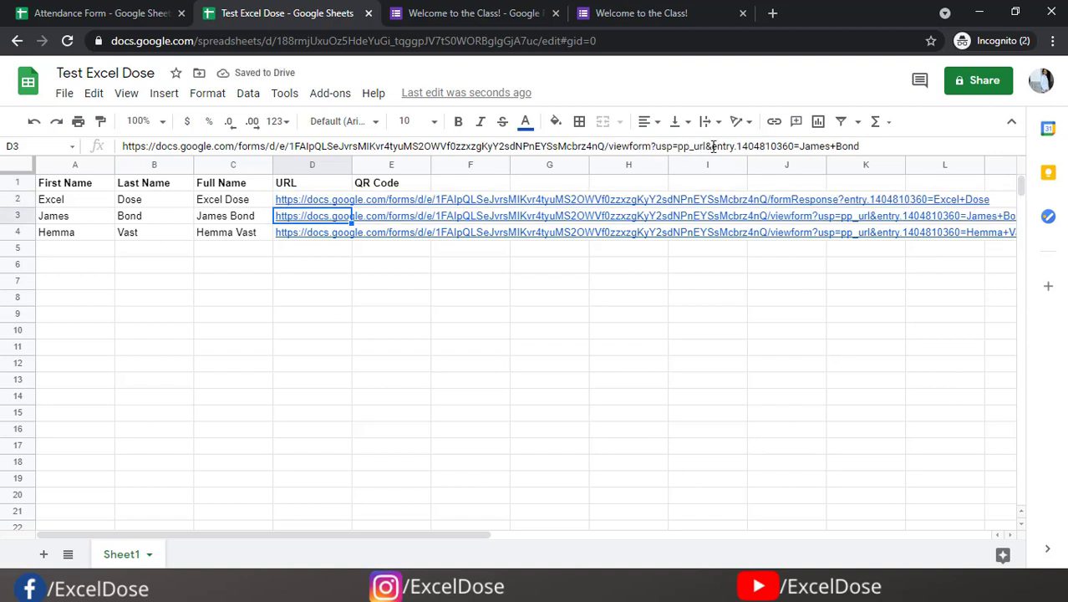
# - Replace "viewform?usp=pp_url&" with the copied "formResponse?" in the URLs of cells D3 and D4
pyautogui.moveTo(711, 145); pyautogui.dragTo(610, 144)
pyautogui.hotkey('ctrl', 'v')
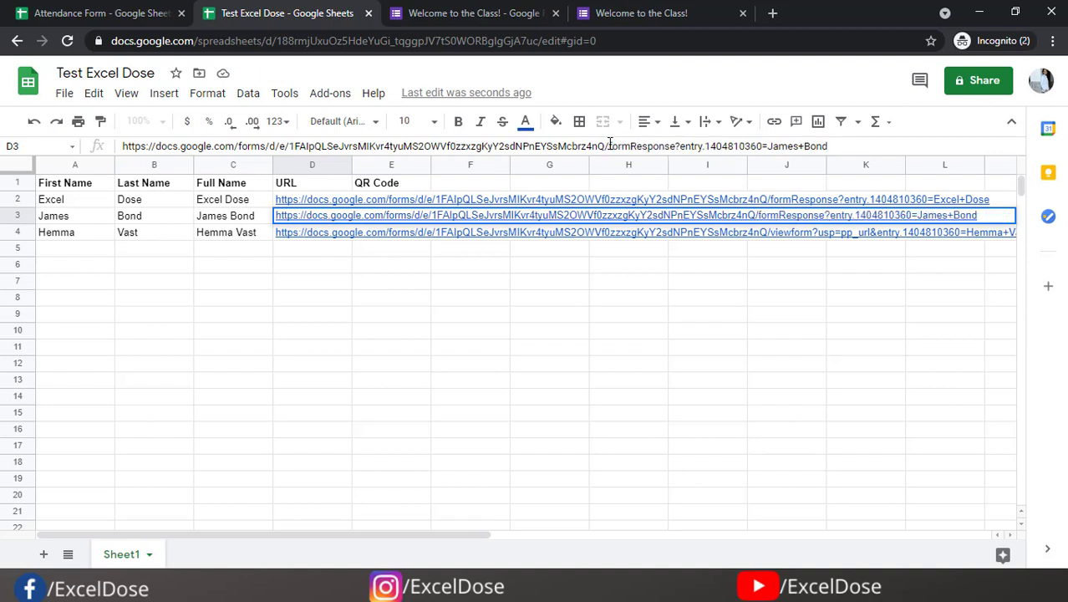
pyautogui.press('Return')
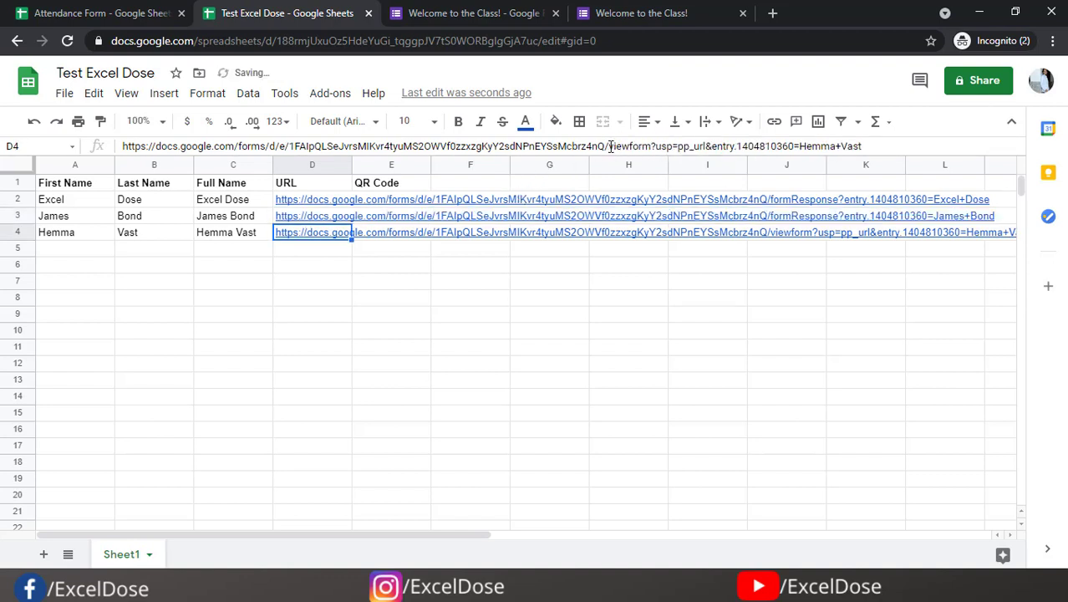
pyautogui.moveTo(610, 145); pyautogui.dragTo(712, 147)
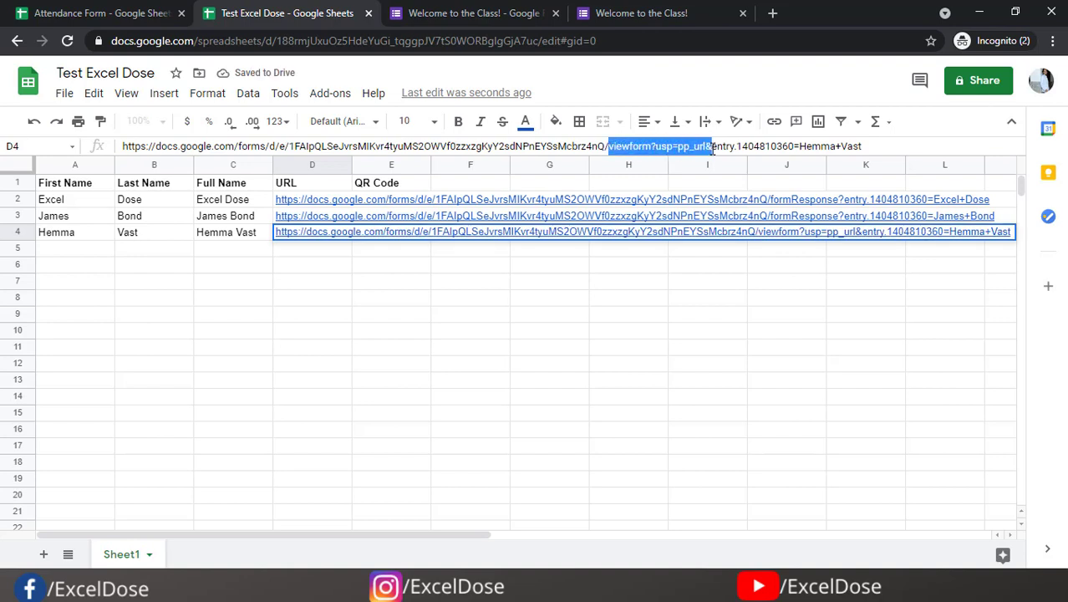
pyautogui.hotkey('ctrl', 'v')
pyautogui.press('Return')
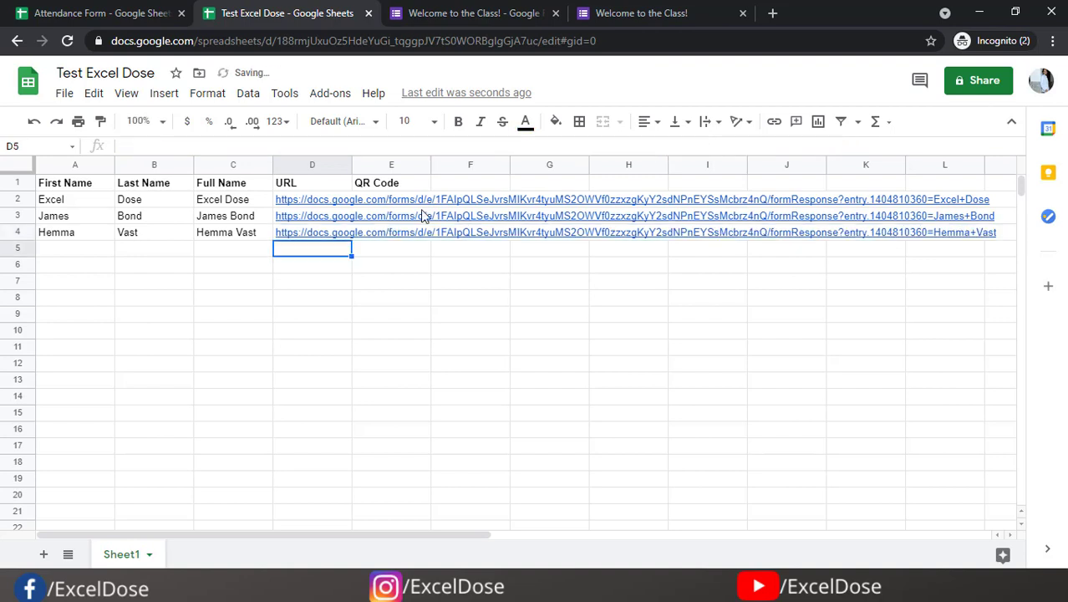
# - Open the URLs in cells D2 and D4 to test the pre-filled name on the form, and close both test pages
pyautogui.click(314, 215)
pyautogui.click(310, 206)
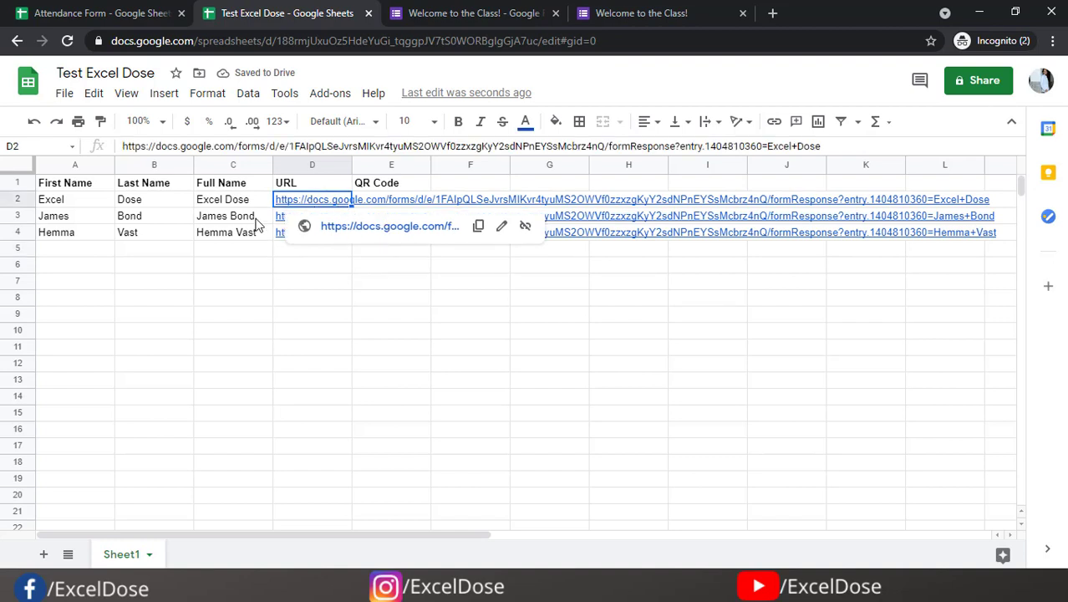
pyautogui.moveTo(294, 207)
pyautogui.click(340, 228)
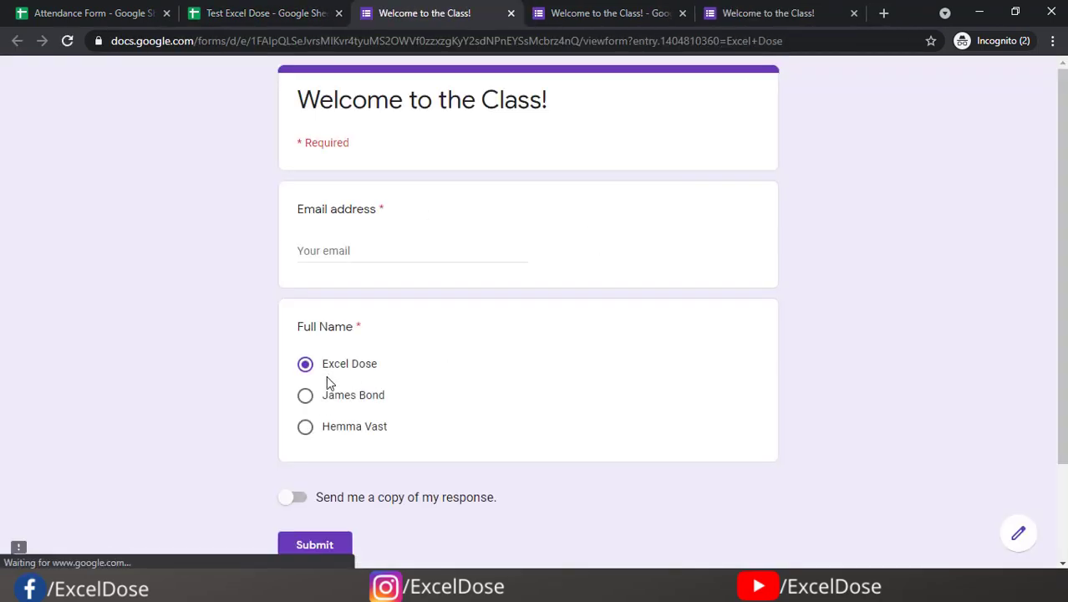
pyautogui.click(298, 11)
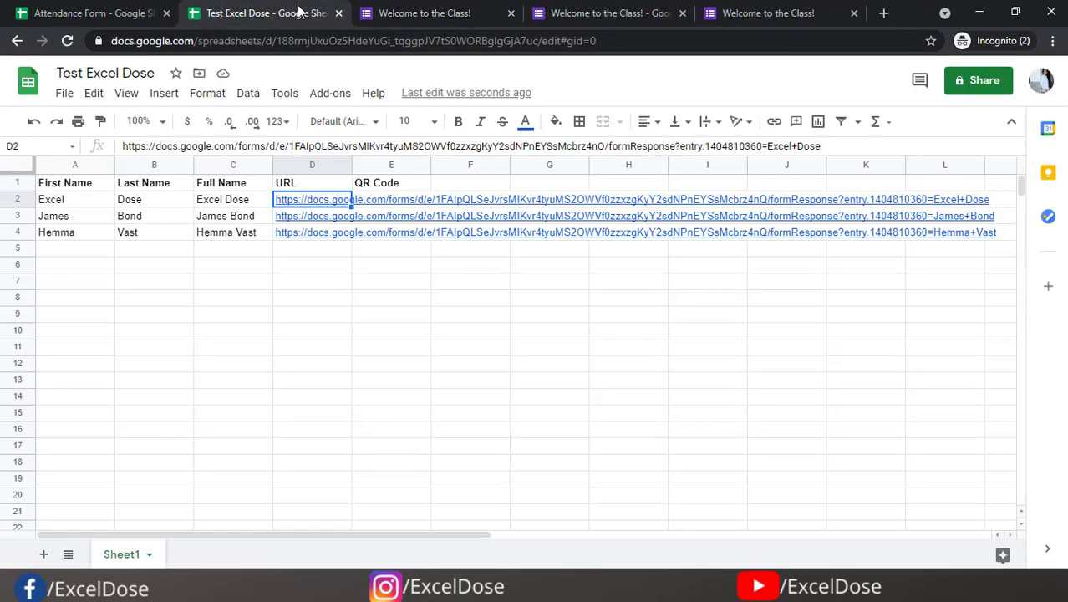
pyautogui.click(330, 232)
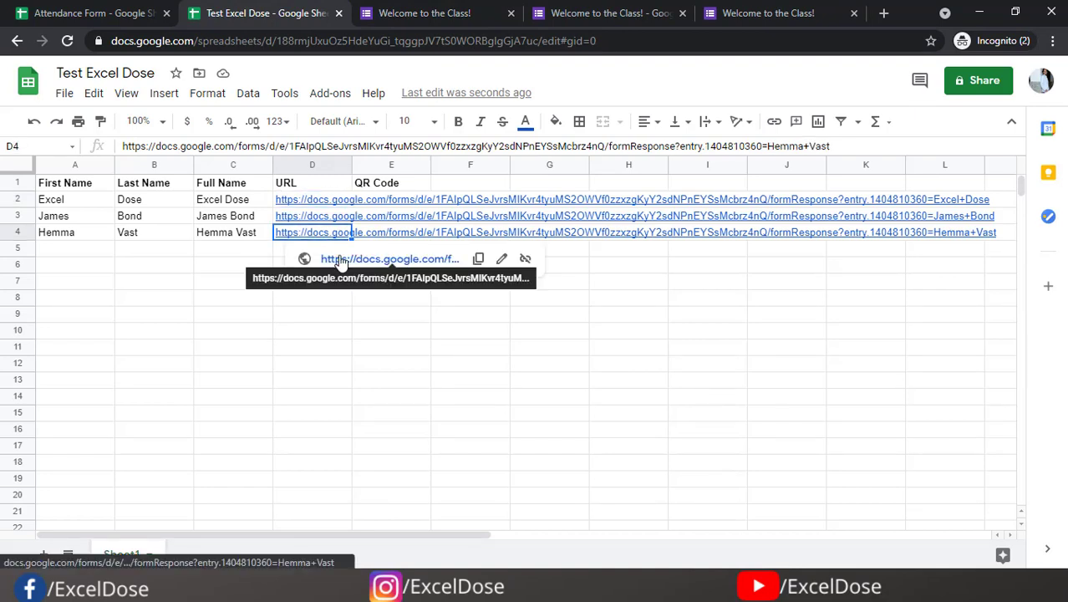
pyautogui.click(341, 260)
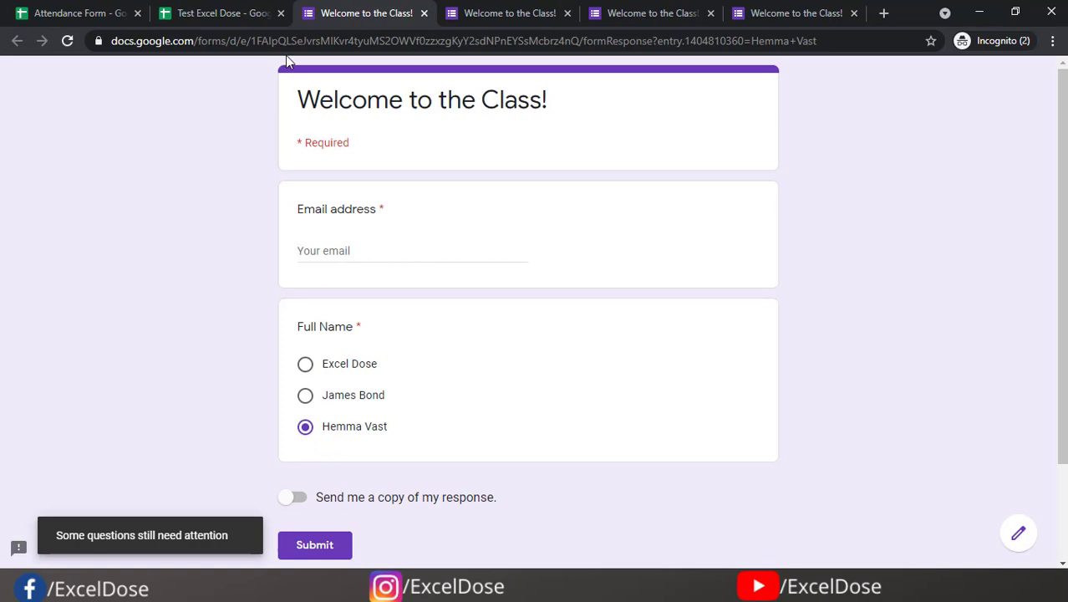
pyautogui.hotkey('ctrl', 'w')
pyautogui.hotkey('ctrl', 'Tab')
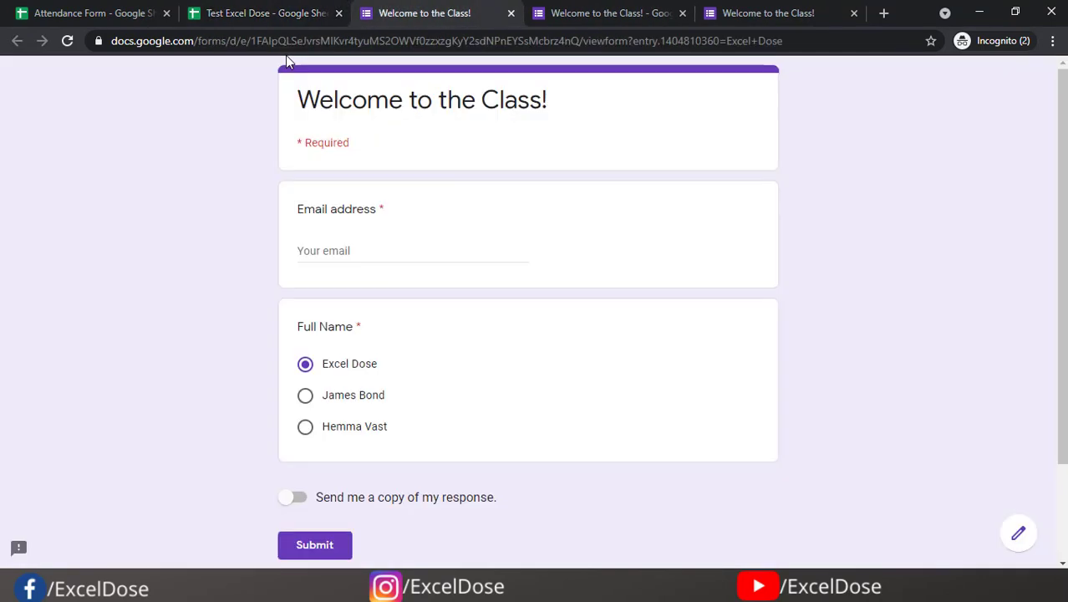
pyautogui.hotkey('ctrl', 'w')
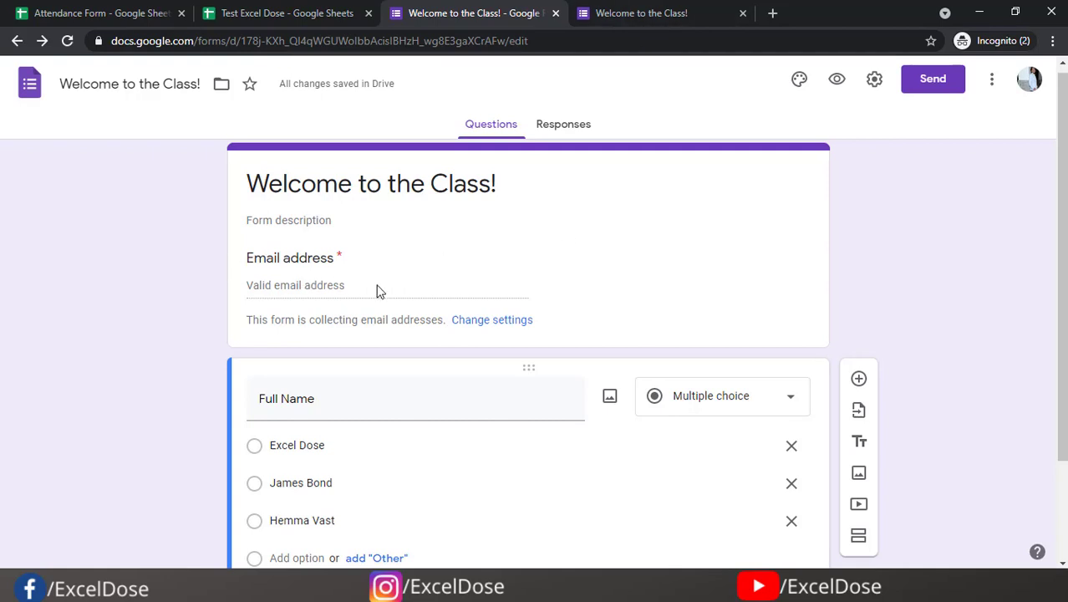
# - Turn off Collect email addresses in the form's general settings, leave Limit to 1 response off, and save
pyautogui.click(874, 81)
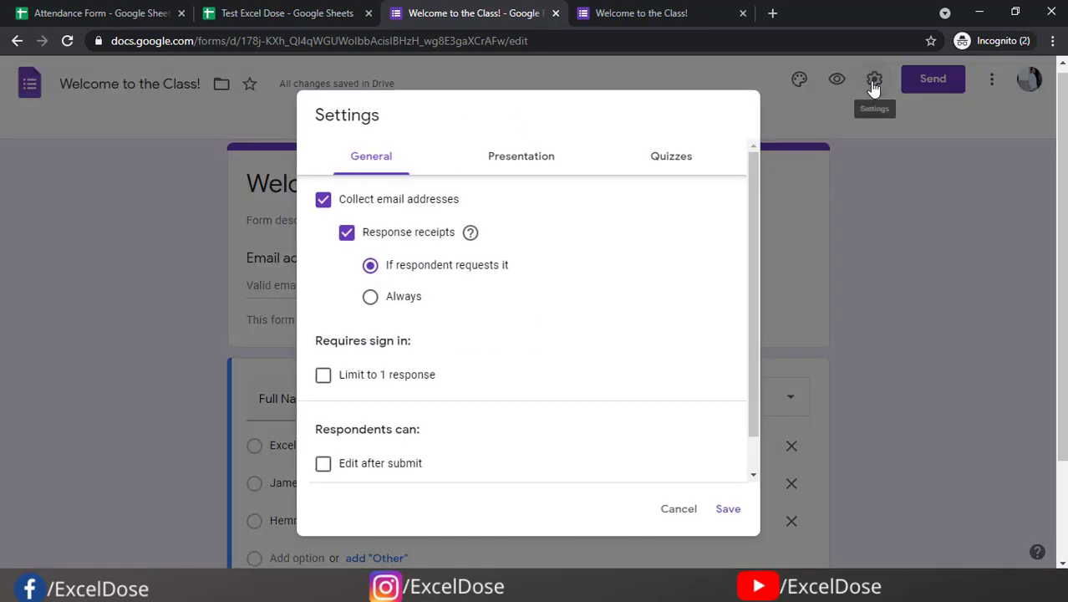
pyautogui.click(322, 203)
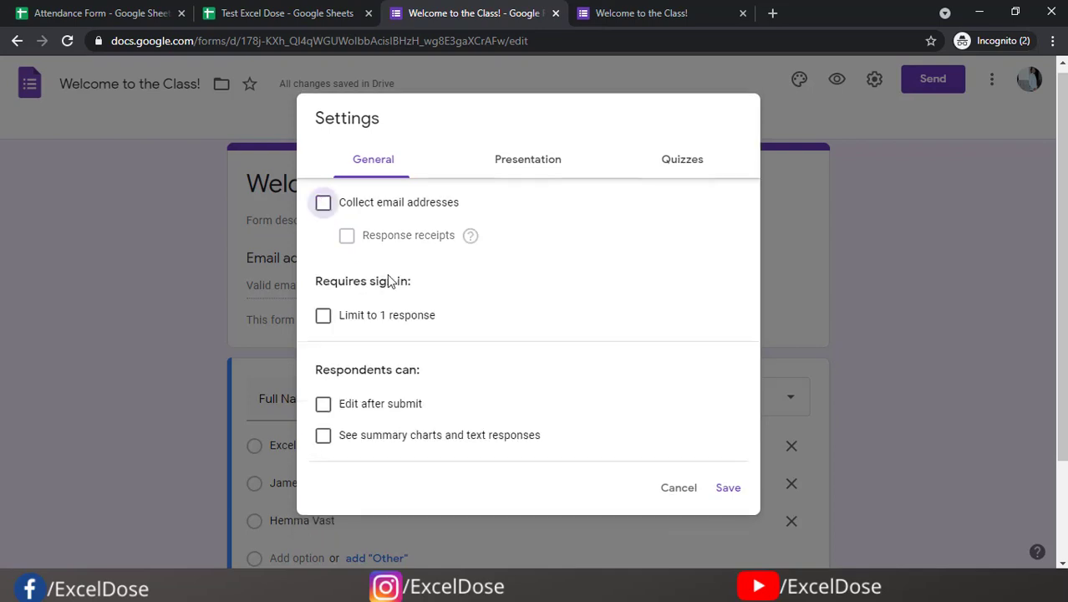
pyautogui.click(323, 322)
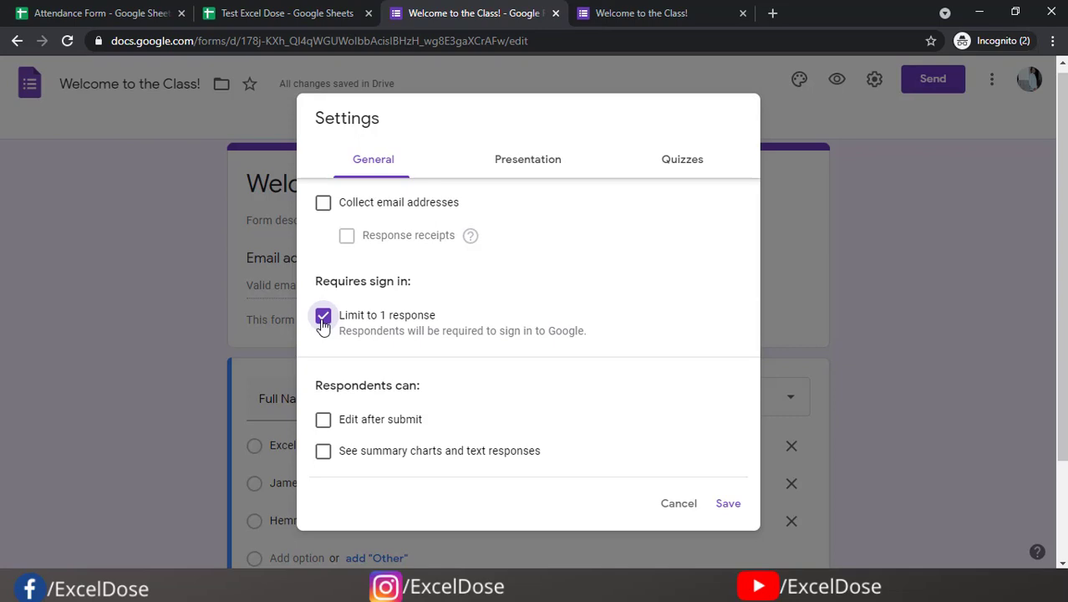
pyautogui.click(324, 324)
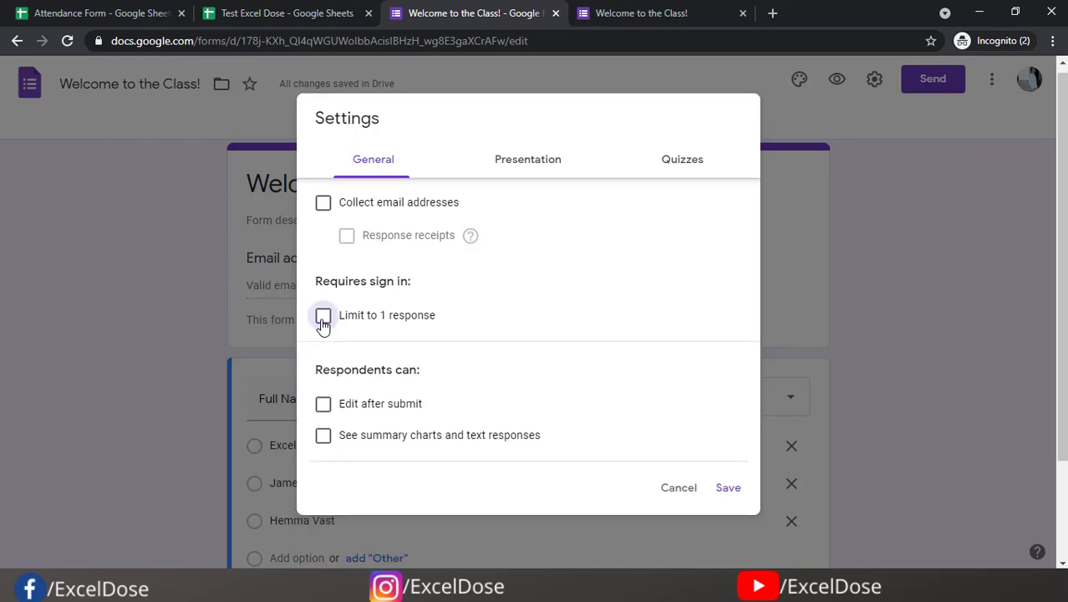
pyautogui.click(728, 490)
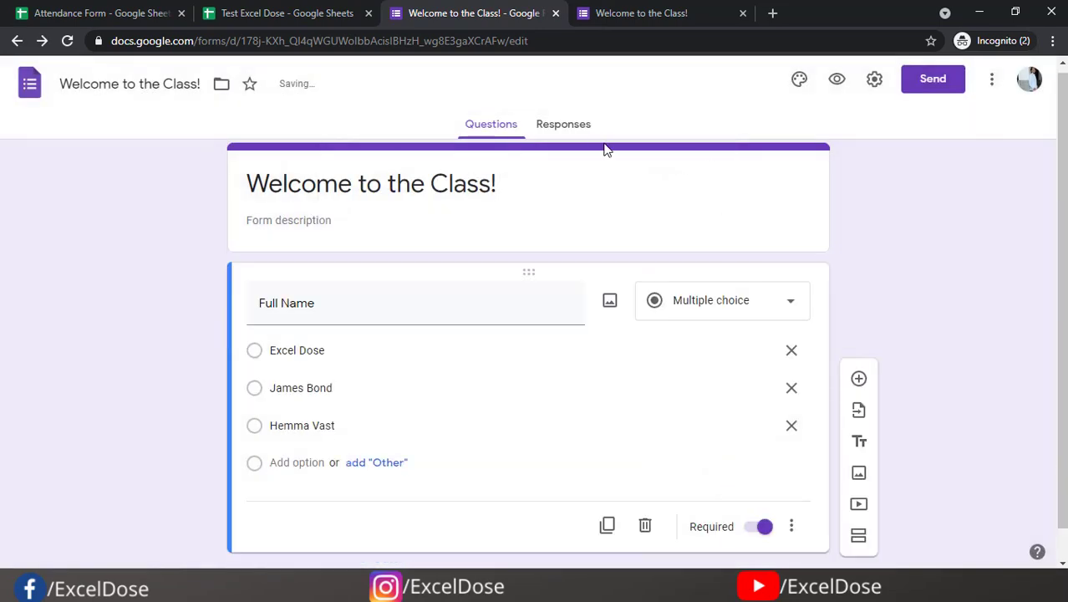
# - Set the form's response destination to the existing spreadsheet Test Excel Dose, and return to that spreadsheet
pyautogui.click(576, 130)
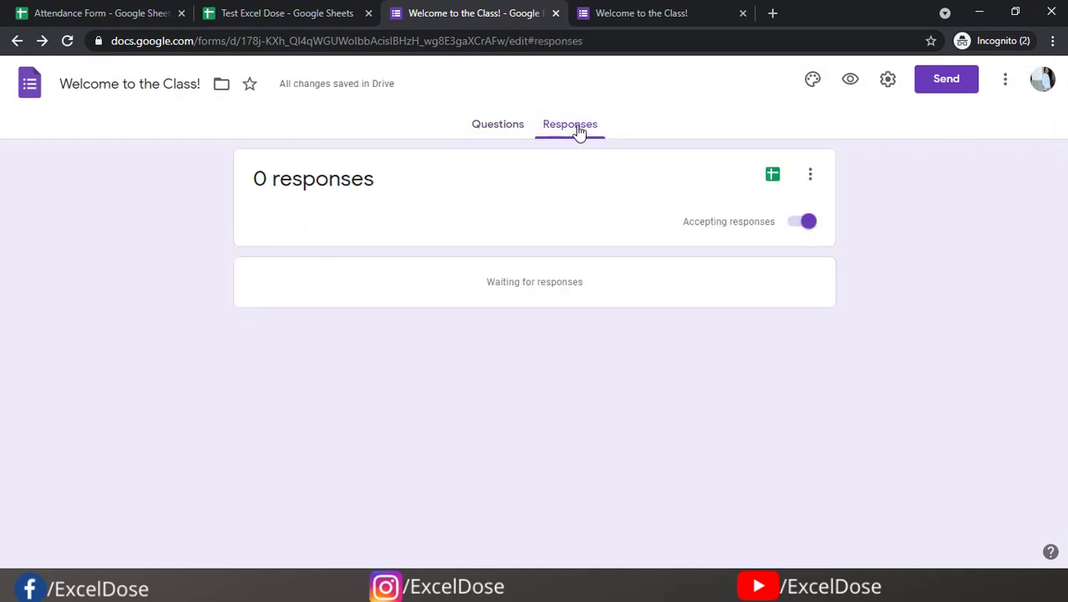
pyautogui.click(230, 7)
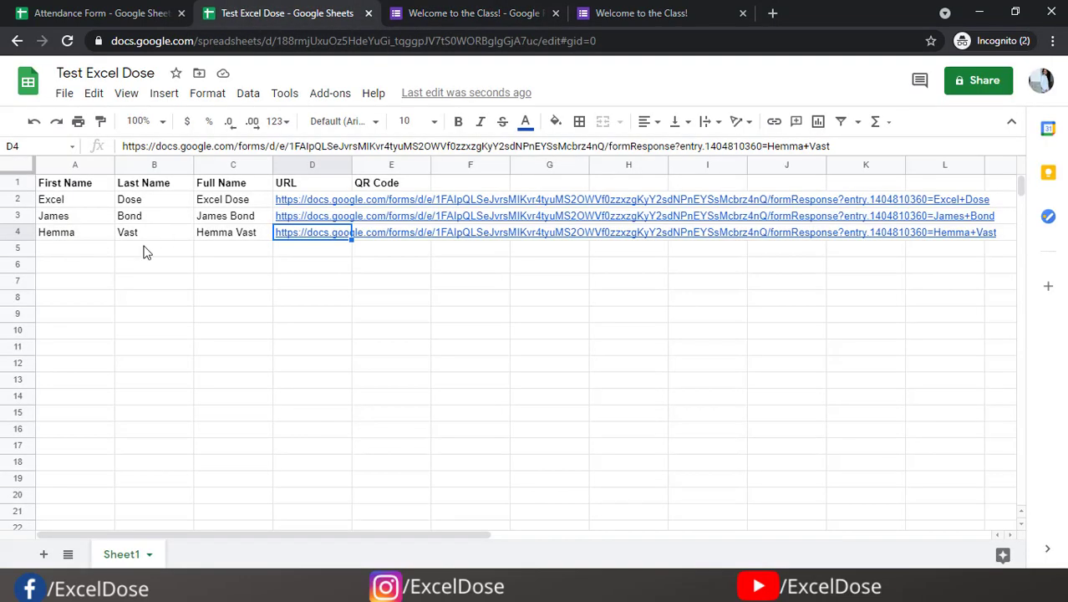
pyautogui.click(420, 7)
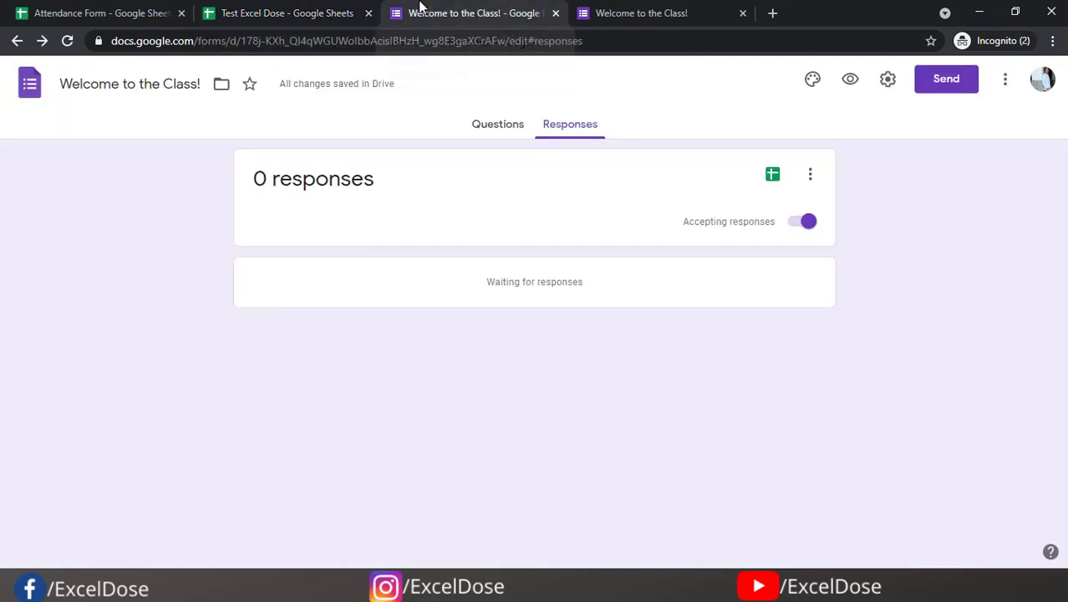
pyautogui.click(807, 177)
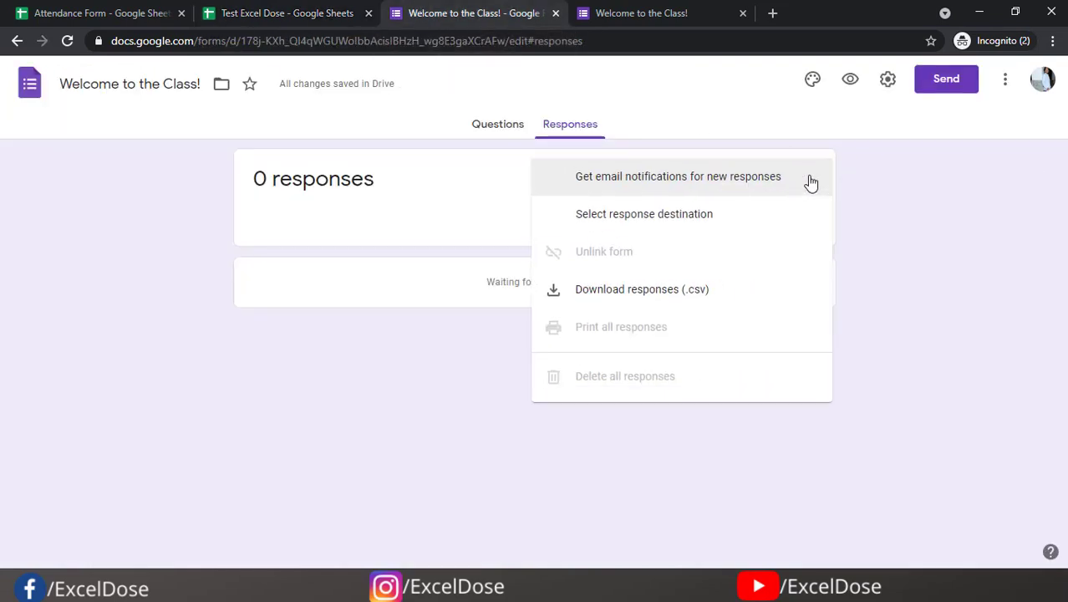
pyautogui.click(666, 219)
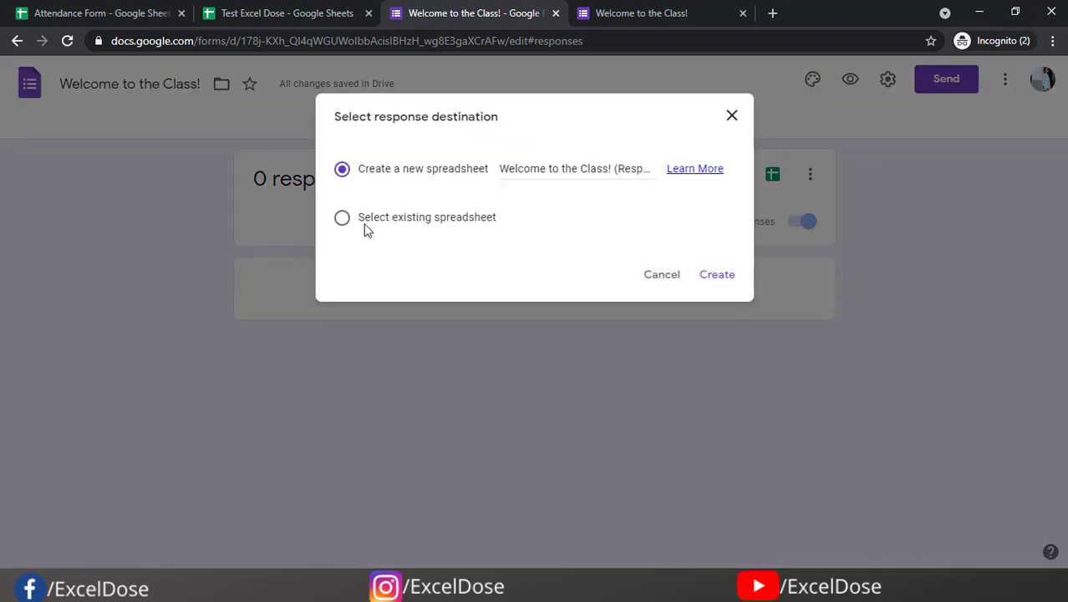
pyautogui.click(343, 219)
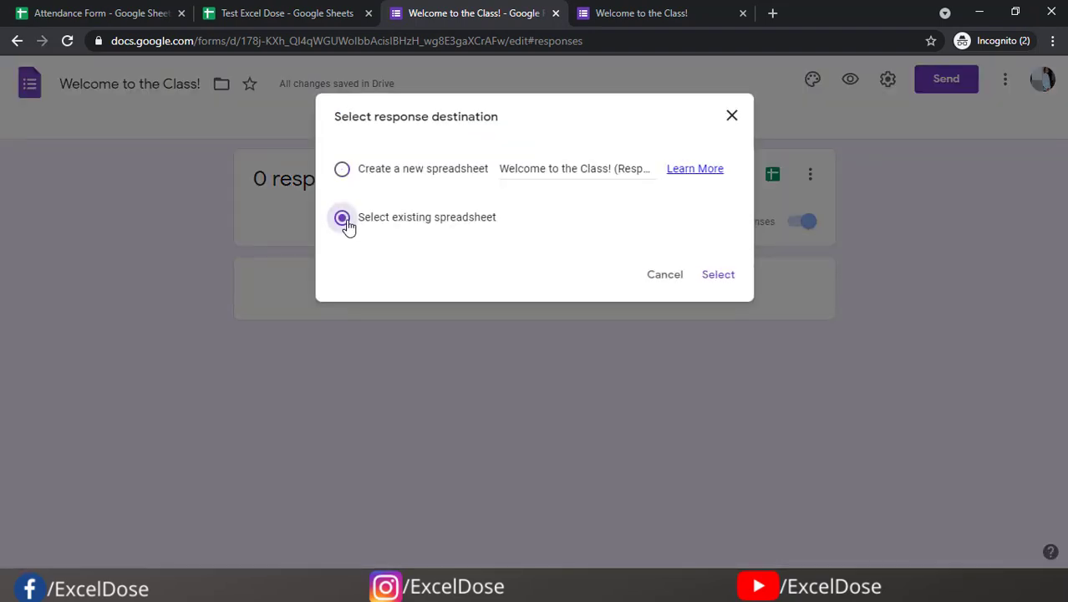
pyautogui.click(718, 275)
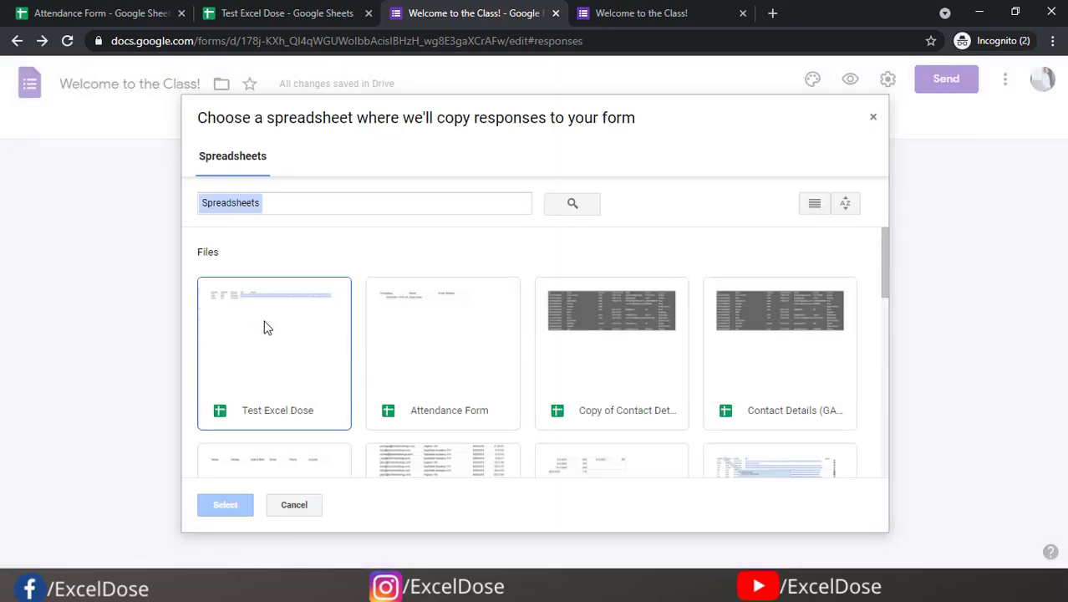
pyautogui.click(264, 326)
pyautogui.click(231, 507)
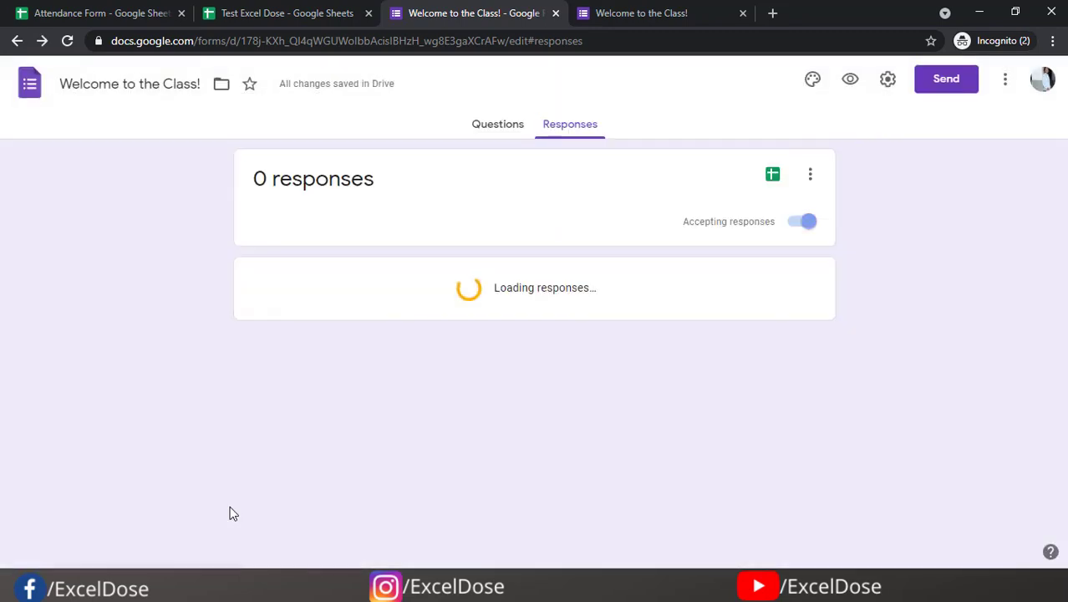
pyautogui.click(284, 13)
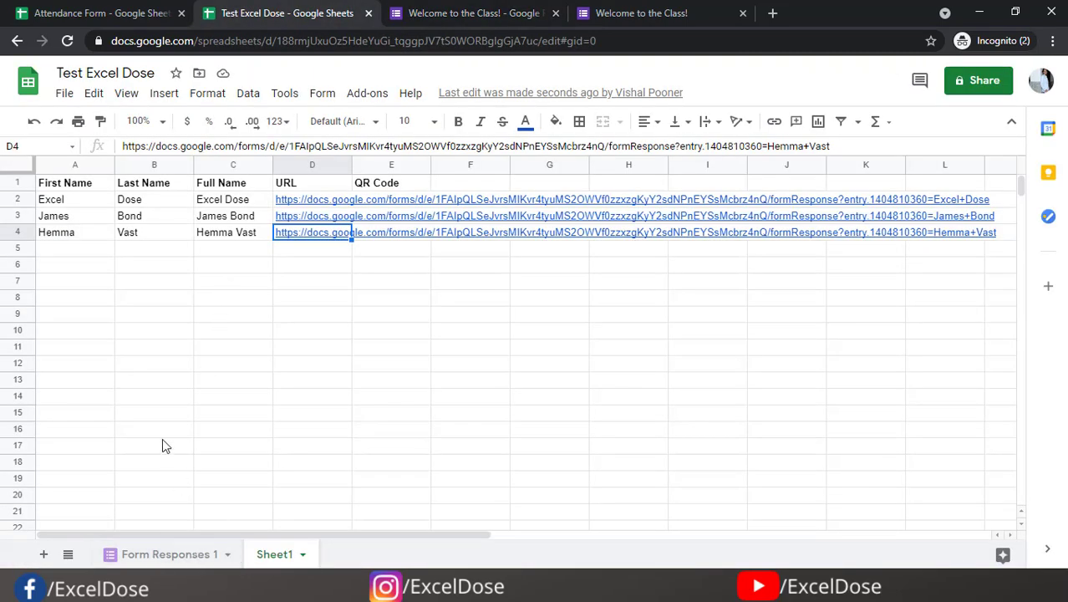
# - Search the web for "qr code api google" in a new tab and open the Google Developers QR Codes page
pyautogui.click(399, 203)
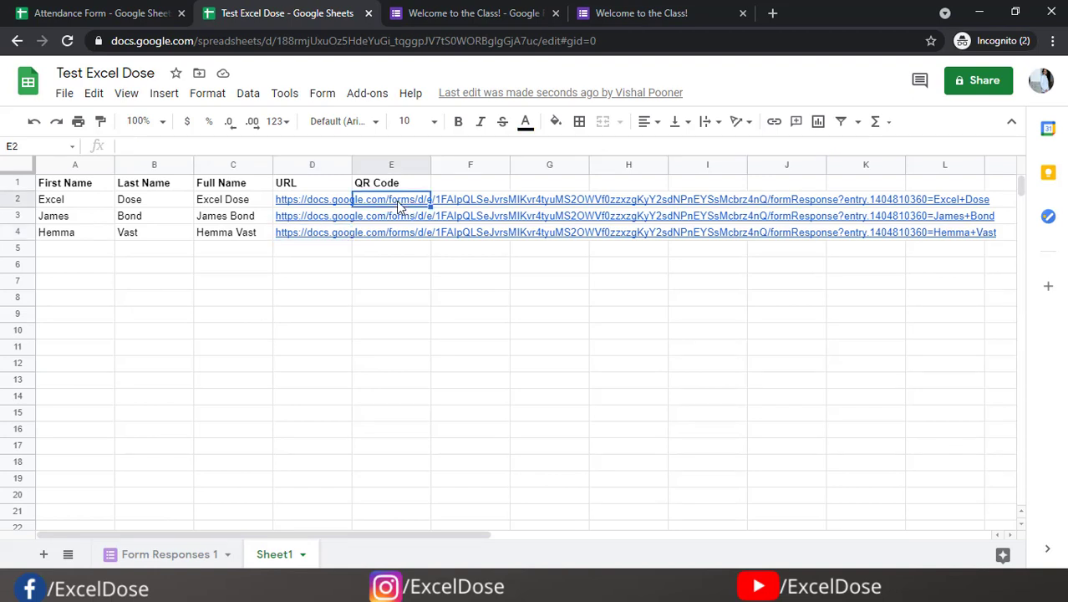
pyautogui.hotkey('ctrl', 't')
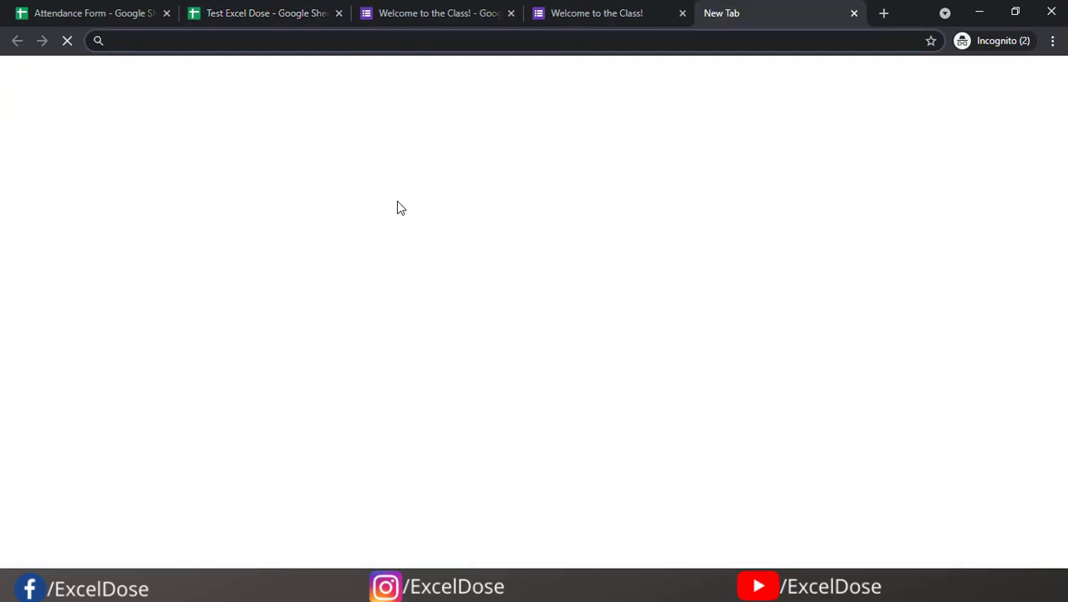
pyautogui.write('qr co')
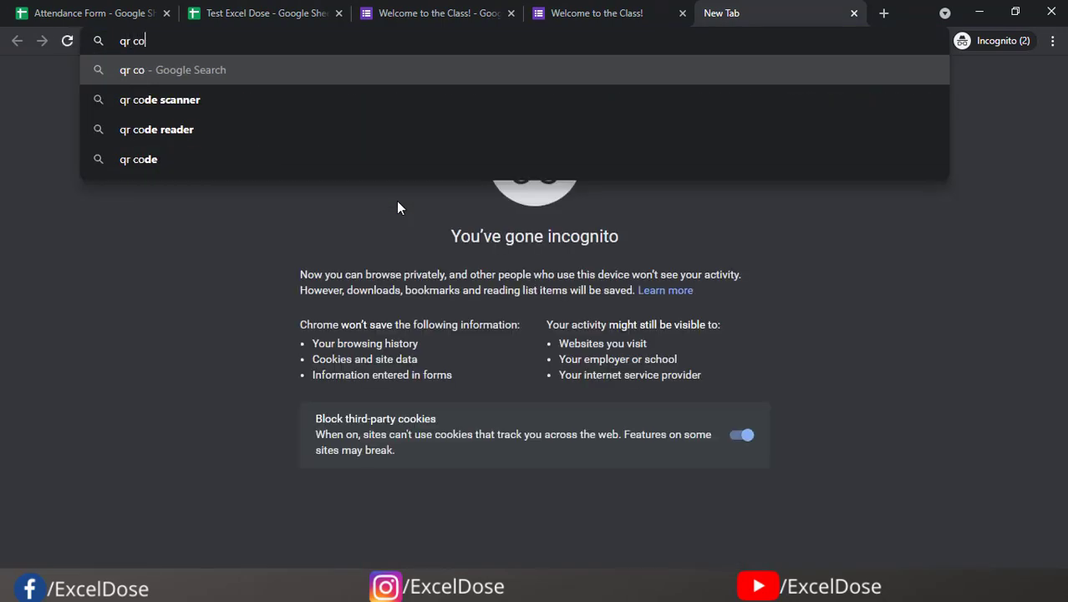
pyautogui.write('de api gooll')
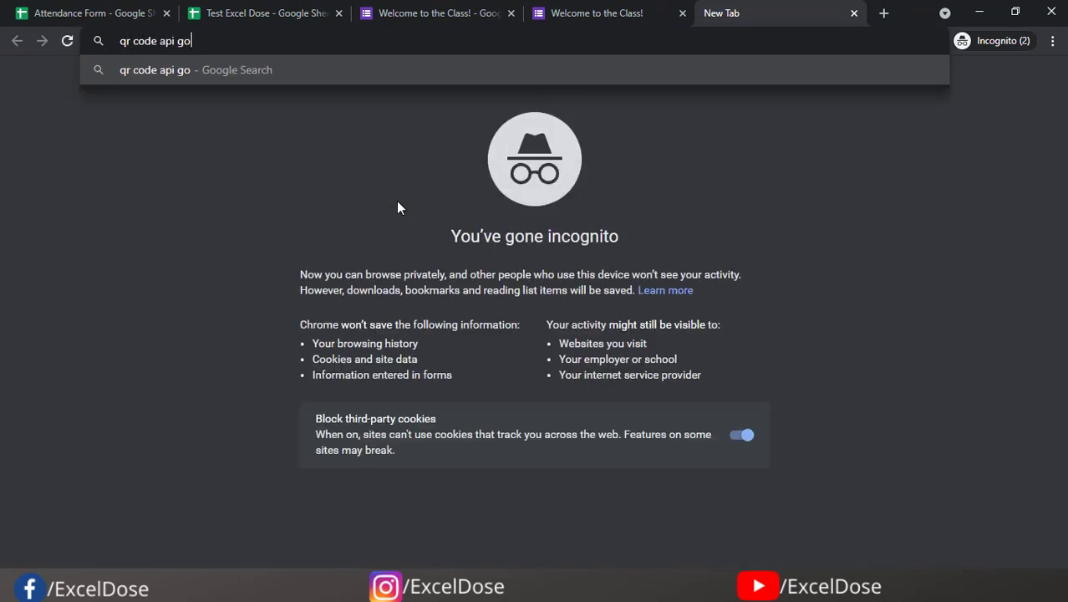
pyautogui.press('BackSpace')
pyautogui.press('BackSpace')
pyautogui.write('gle')
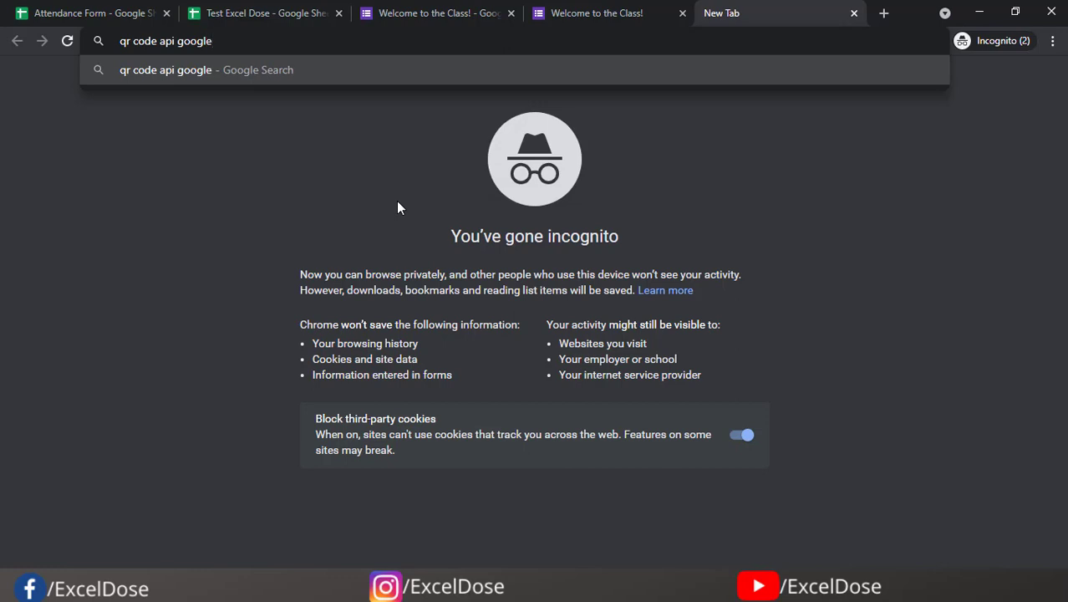
pyautogui.press('Return')
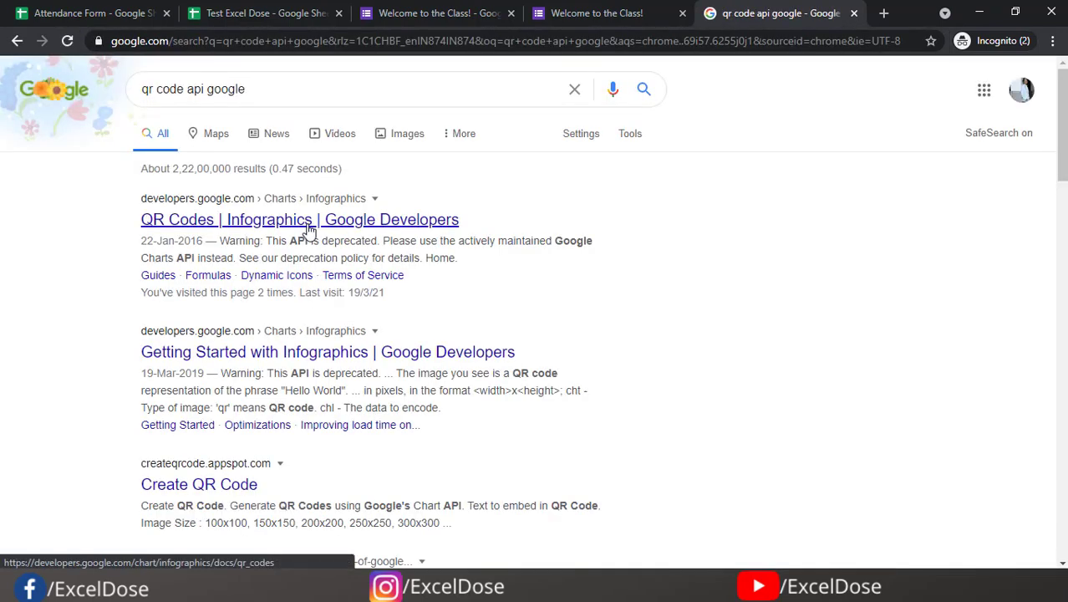
pyautogui.click(269, 230)
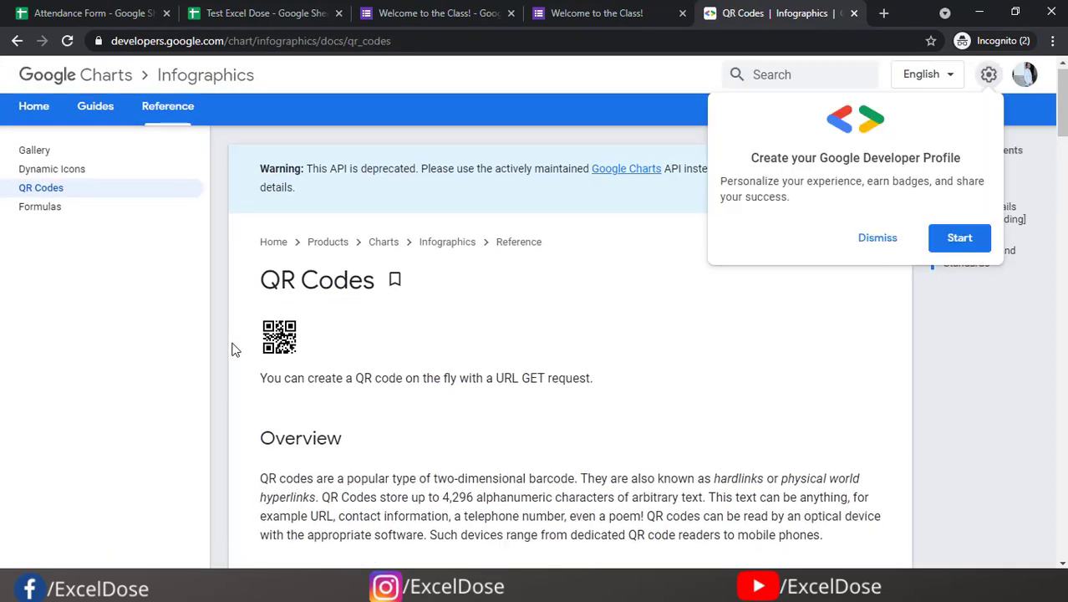
pyautogui.scroll(-3, 233, 344)
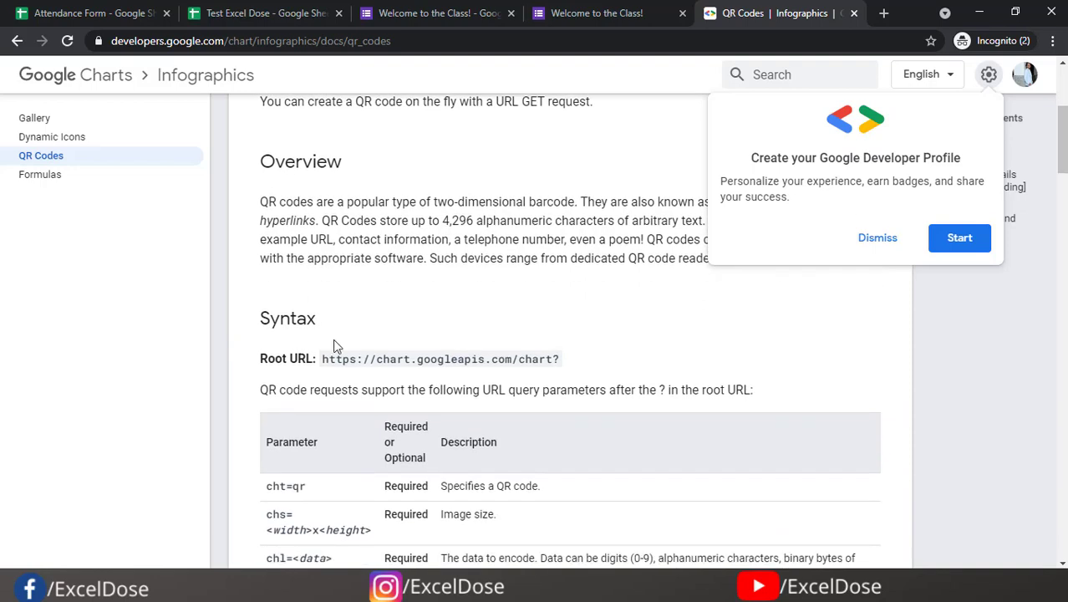
pyautogui.moveTo(565, 351); pyautogui.dragTo(323, 359)
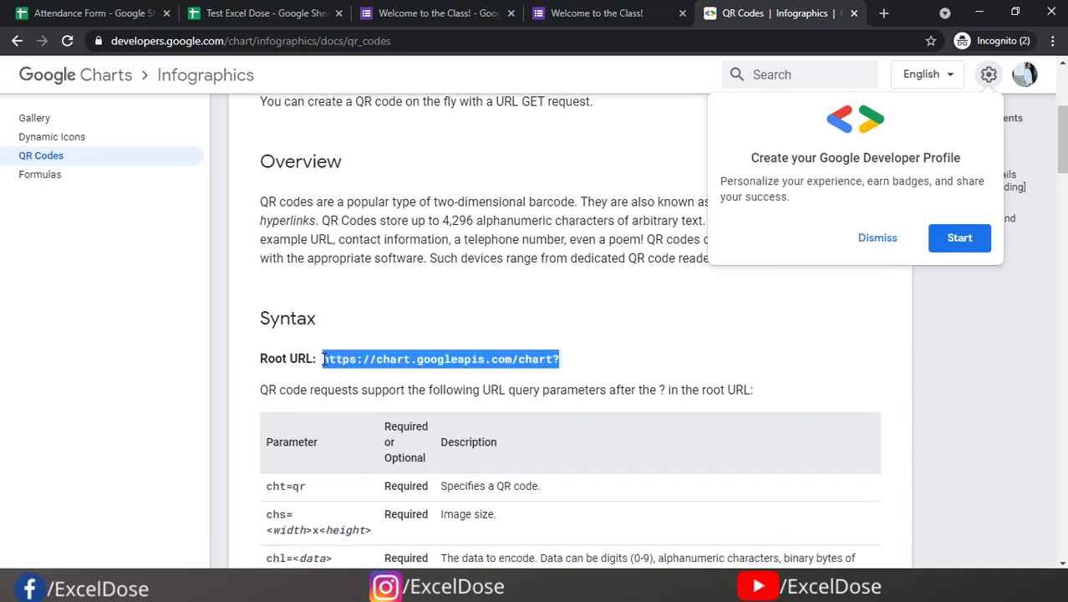
pyautogui.click(292, 17)
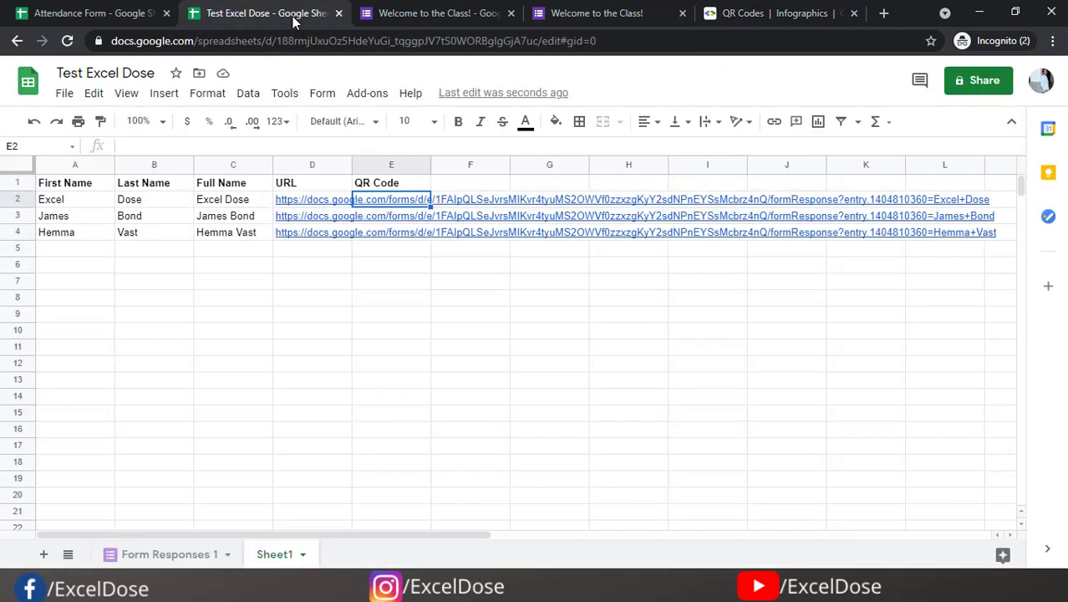
pyautogui.doubleClick(399, 203)
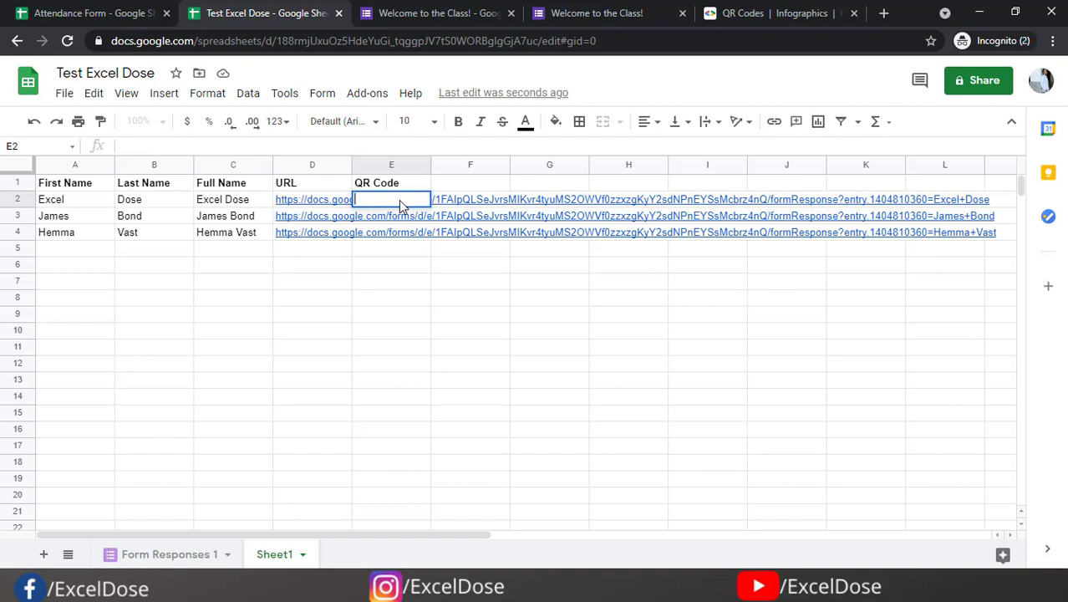
pyautogui.write('=image')
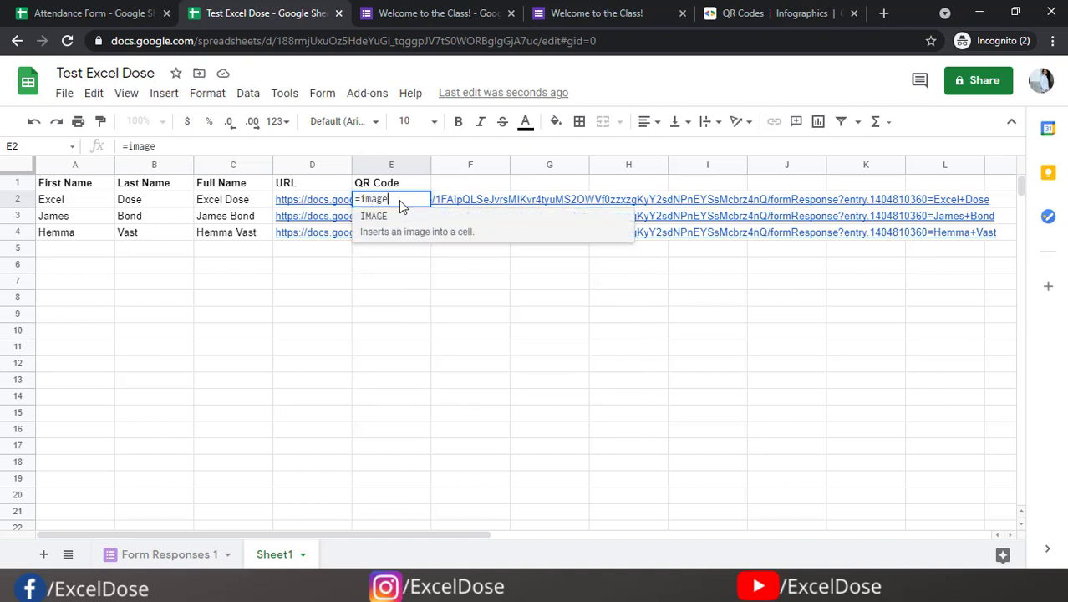
pyautogui.press('Tab')
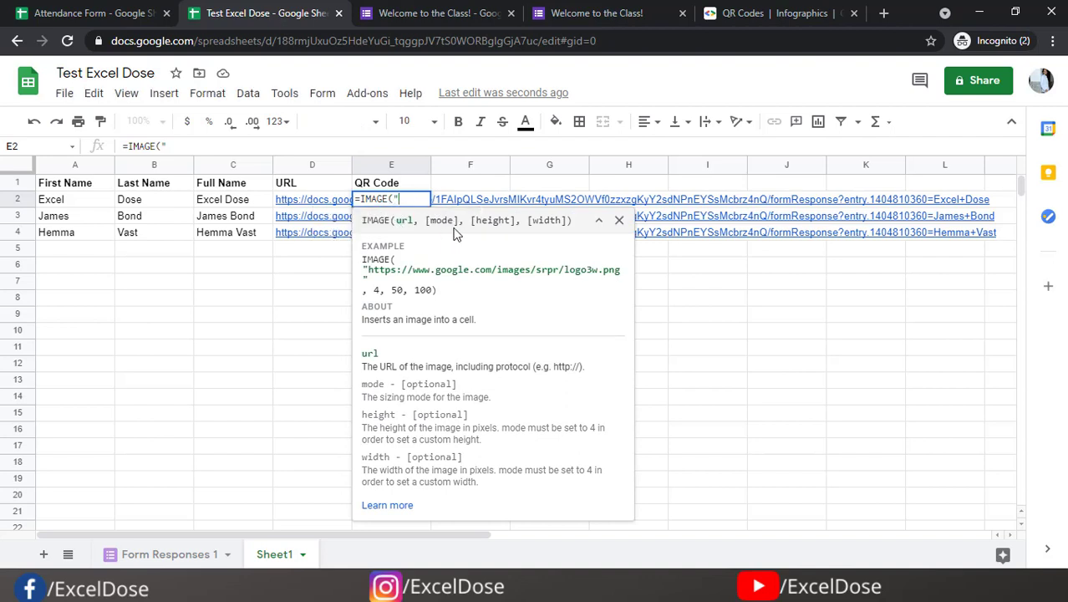
pyautogui.write('"https://chart.googleapis.com/chart?')
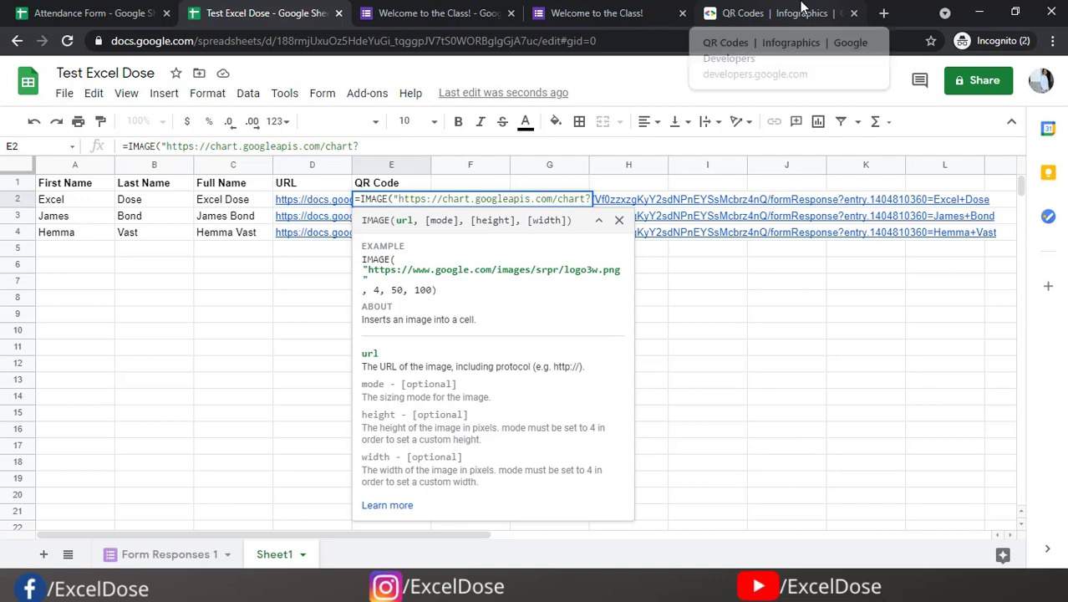
pyautogui.write('&')
# - Copy the cht=qr parameter from the documentation and append it after the "&" in the E2 formula's URL
pyautogui.click(800, 10)
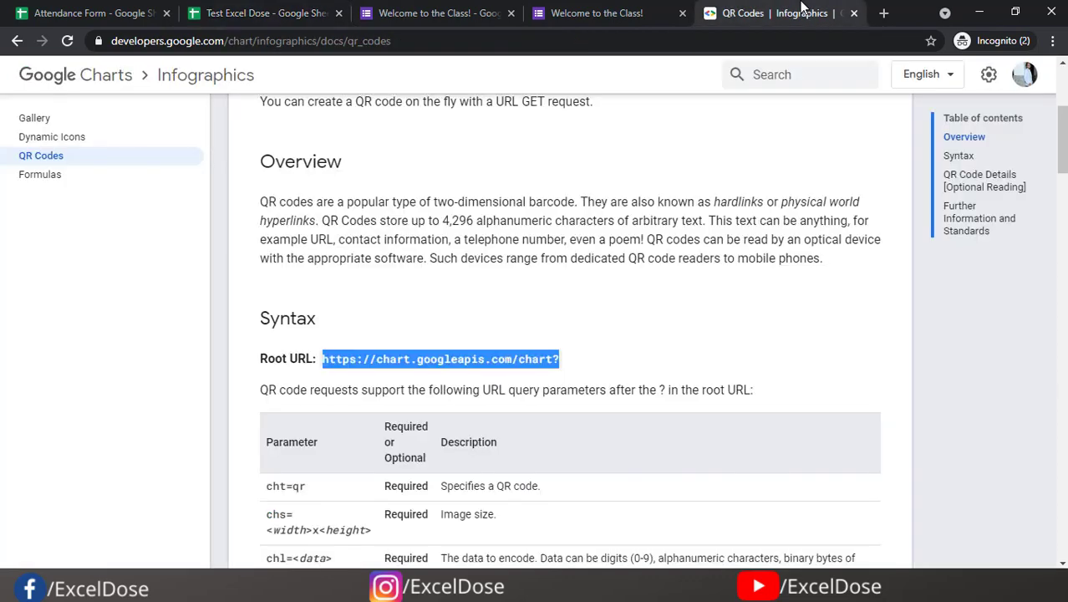
pyautogui.moveTo(308, 487); pyautogui.dragTo(266, 486)
pyautogui.hotkey('ctrl', 'c')
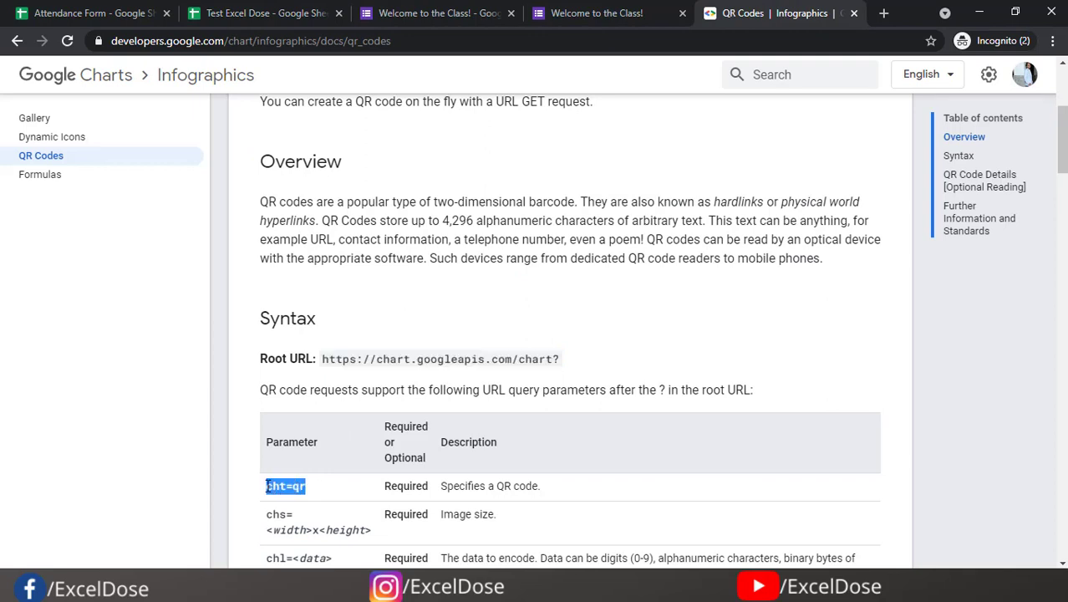
pyautogui.click(311, 7)
pyautogui.write('&')
pyautogui.hotkey('ctrl', 'v')
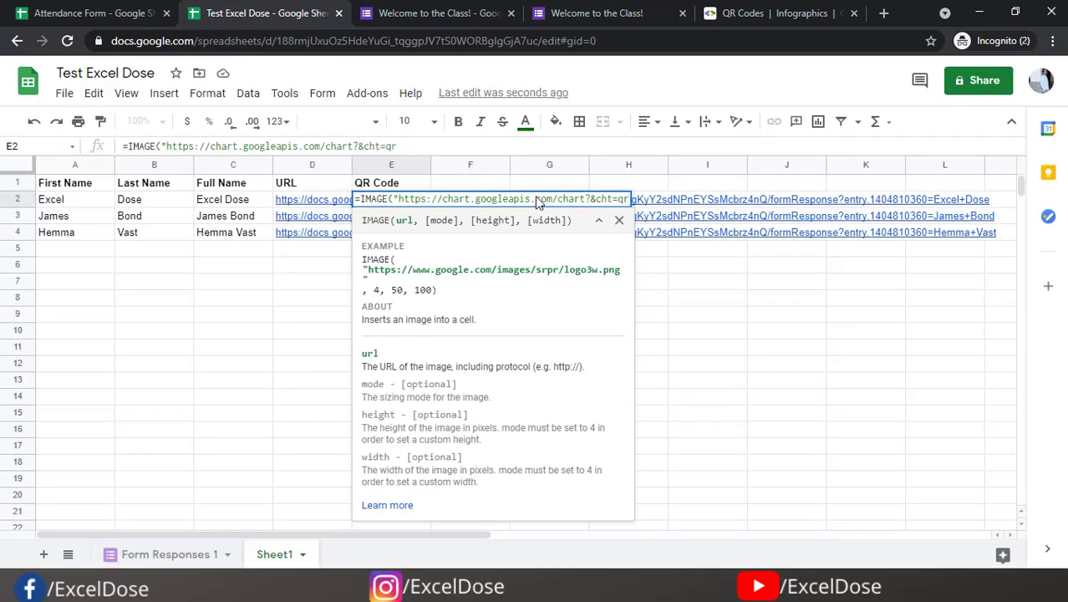
# - Copy the chs= parameter from the documentation and add &chs=150x150& to the E2 formula's URL
pyautogui.click(759, 10)
pyautogui.moveTo(294, 515); pyautogui.dragTo(267, 514)
pyautogui.hotkey('ctrl', 'c')
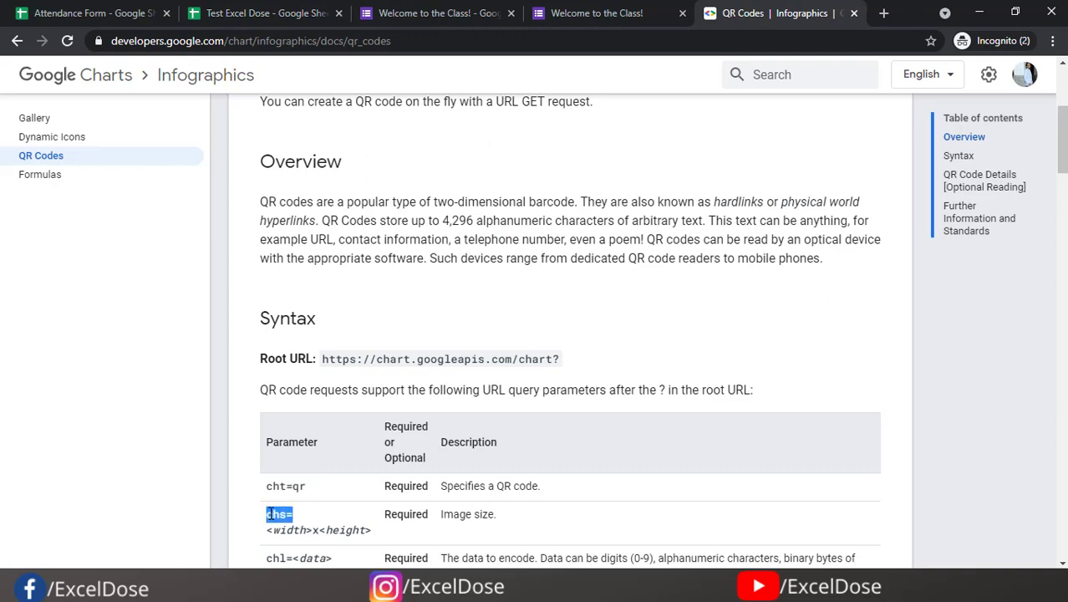
pyautogui.click(263, 12)
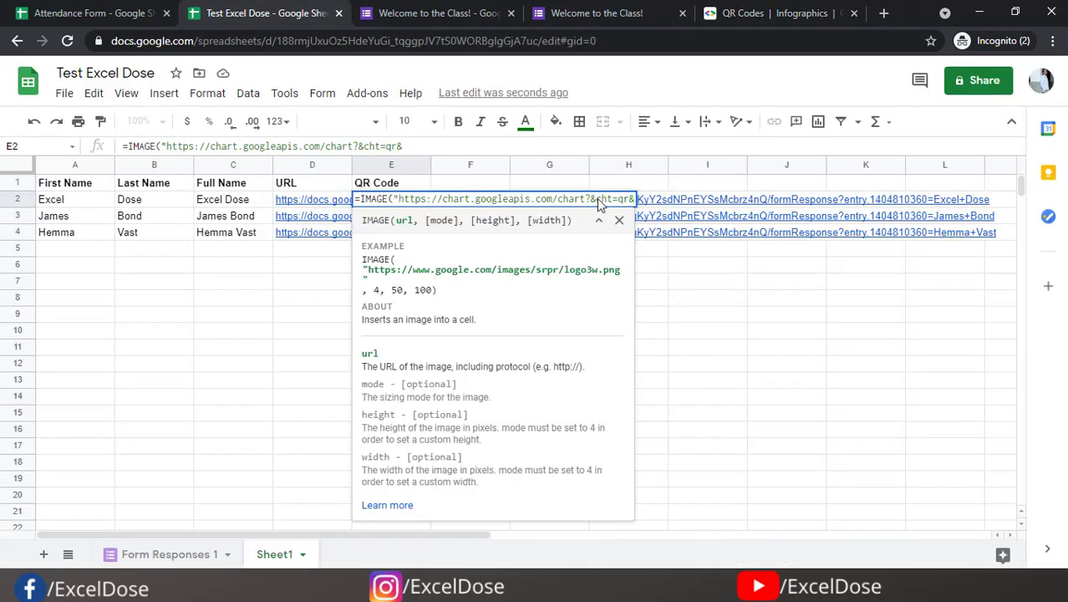
pyautogui.hotkey('ctrl', 'v')
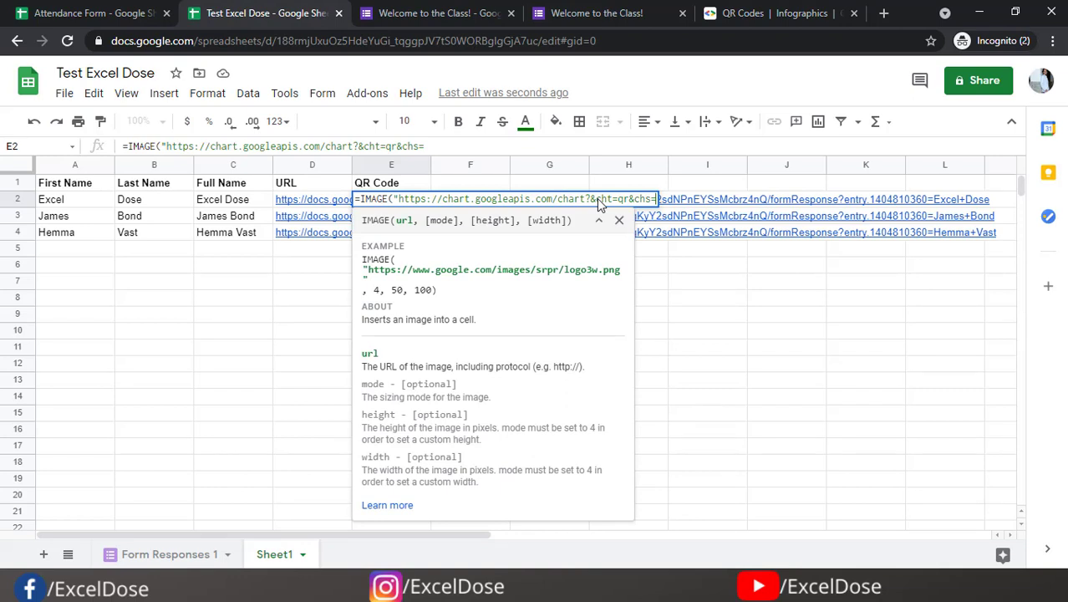
pyautogui.write('150x15')
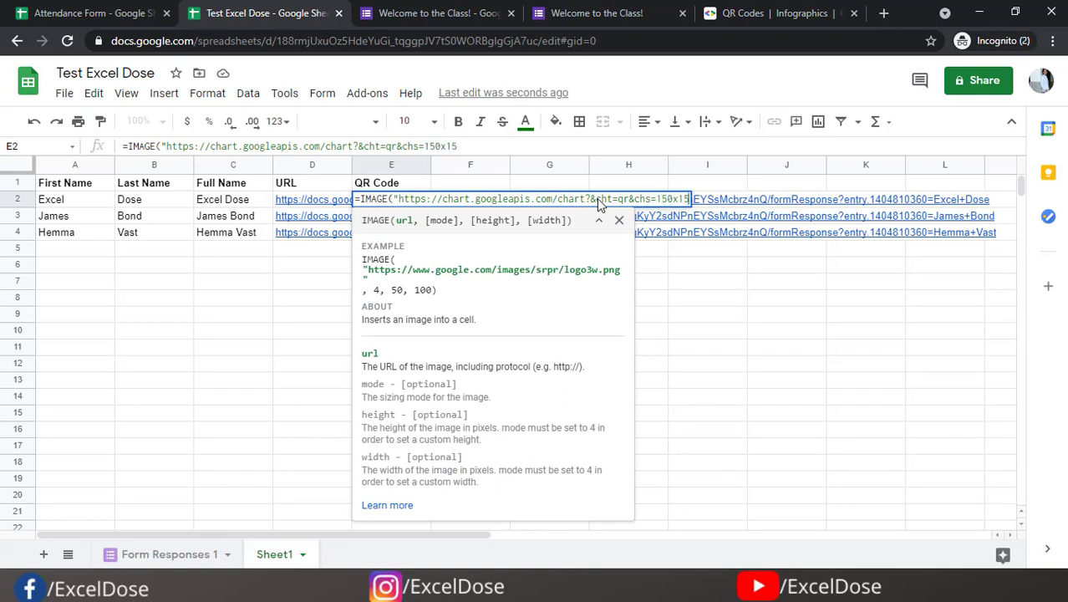
pyautogui.write('0&')
# - Copy the chl parameter name from the QR code documentation and append chl= to the URL in the E2 formula
pyautogui.click(792, 12)
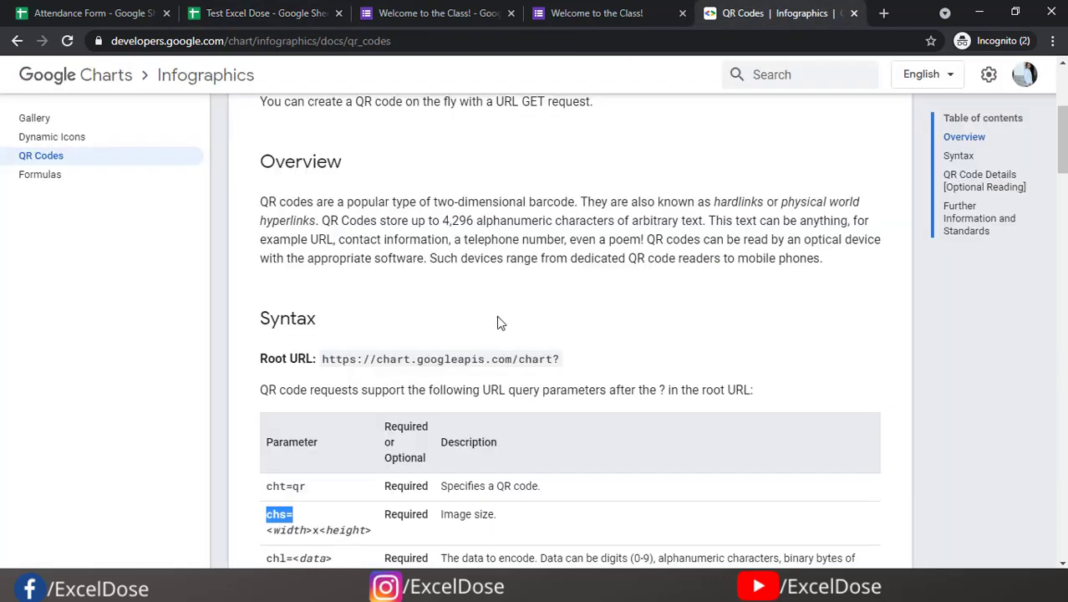
pyautogui.doubleClick(278, 558)
pyautogui.hotkey('ctrl', 'c')
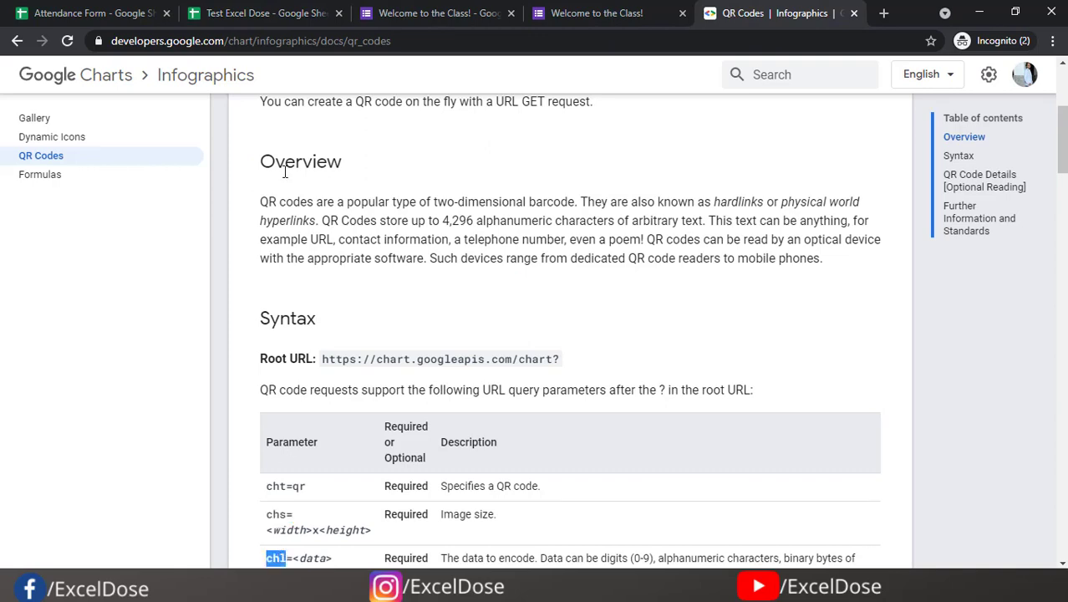
pyautogui.click(276, 10)
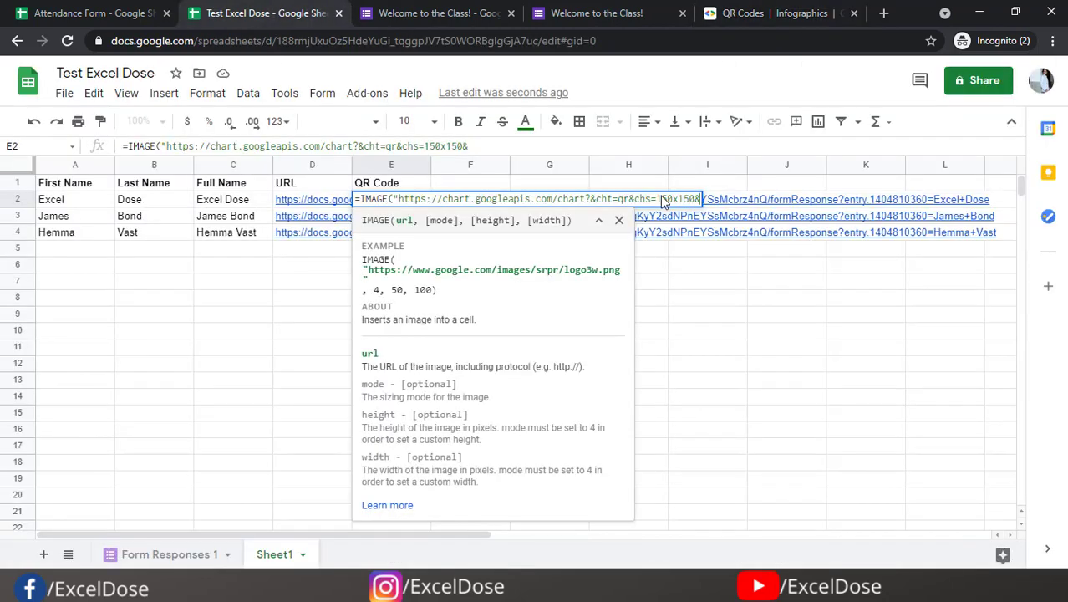
pyautogui.hotkey('ctrl', 'v')
pyautogui.write('=')
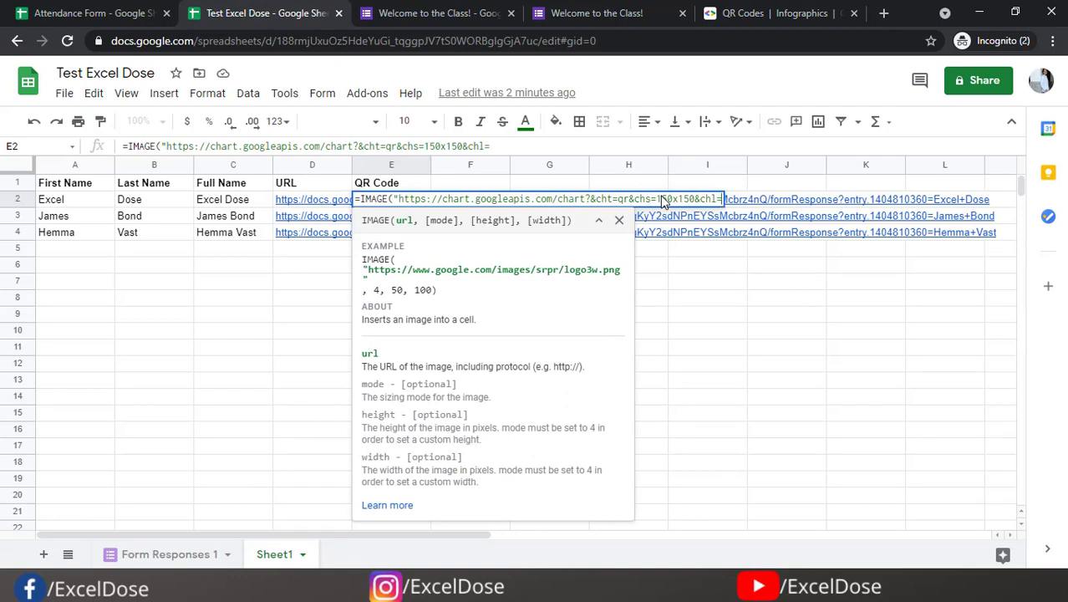
# - Close the URL string in the E2 formula, join it to the link in D2 with "&D2, and commit the formula
pyautogui.write('"&')
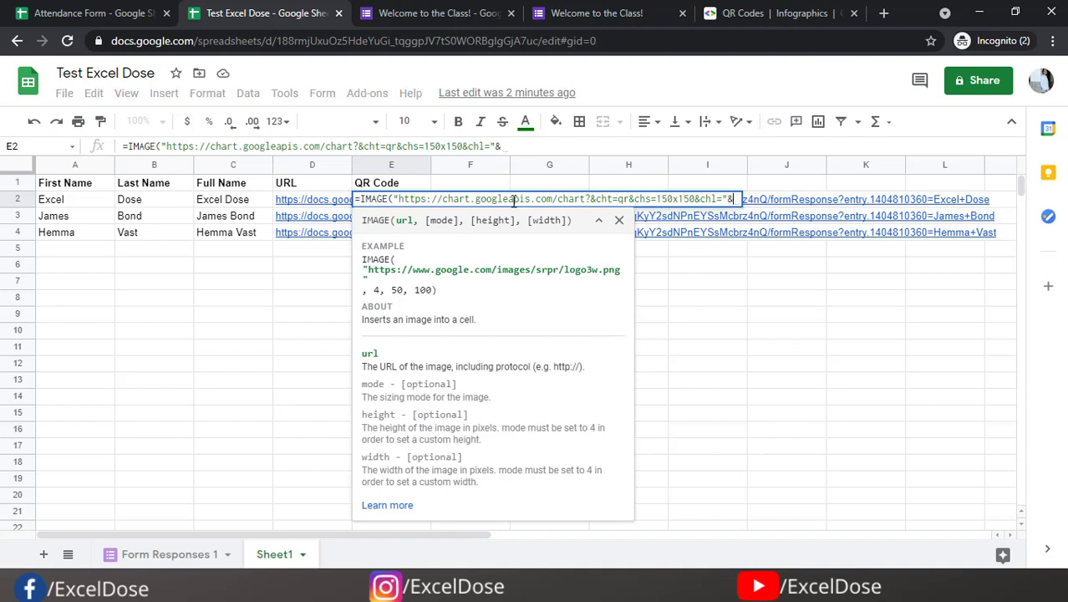
pyautogui.click(307, 201)
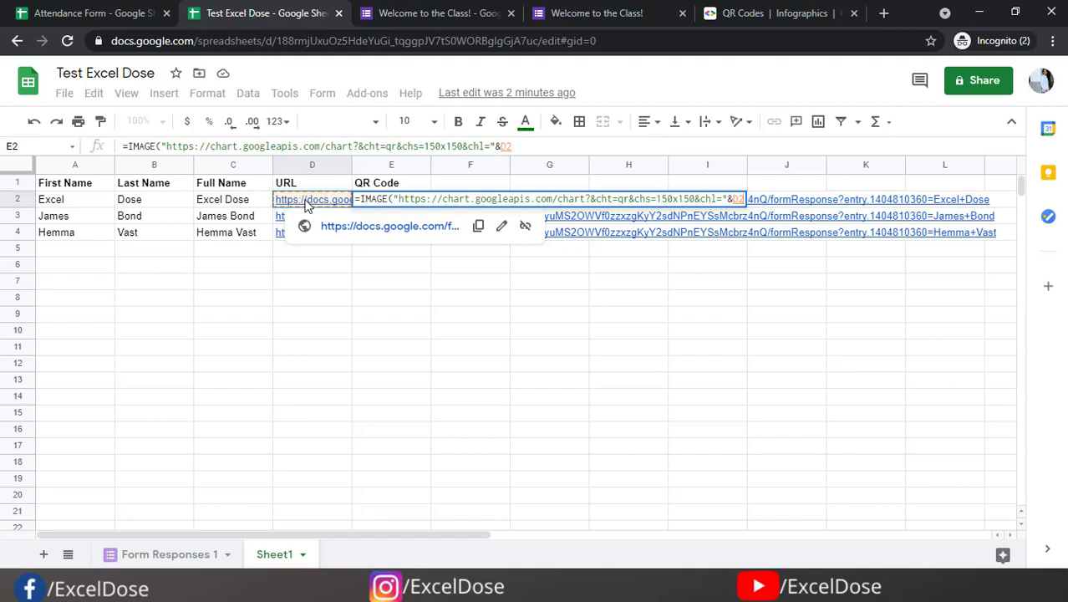
pyautogui.press('Return')
pyautogui.press('Up')
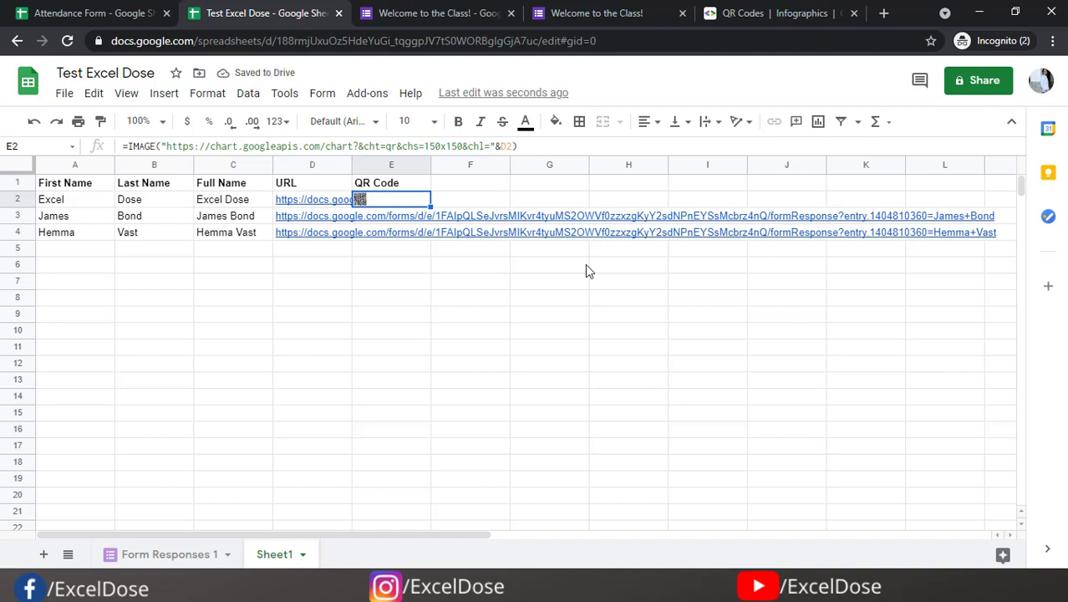
# - Fill the E2 QR code formula down through E4 and increase the height of rows 2 to 4 to enlarge the codes
pyautogui.hotkey('shift', 'Down')
pyautogui.hotkey('shift', 'Down')
pyautogui.hotkey('ctrl', 'd')
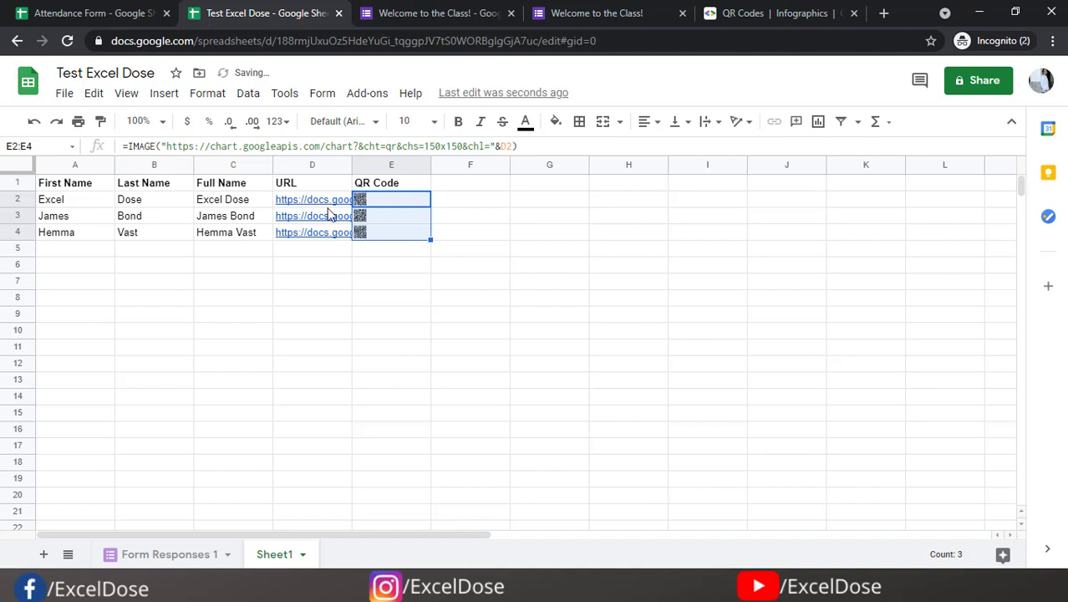
pyautogui.moveTo(19, 202); pyautogui.dragTo(21, 288)
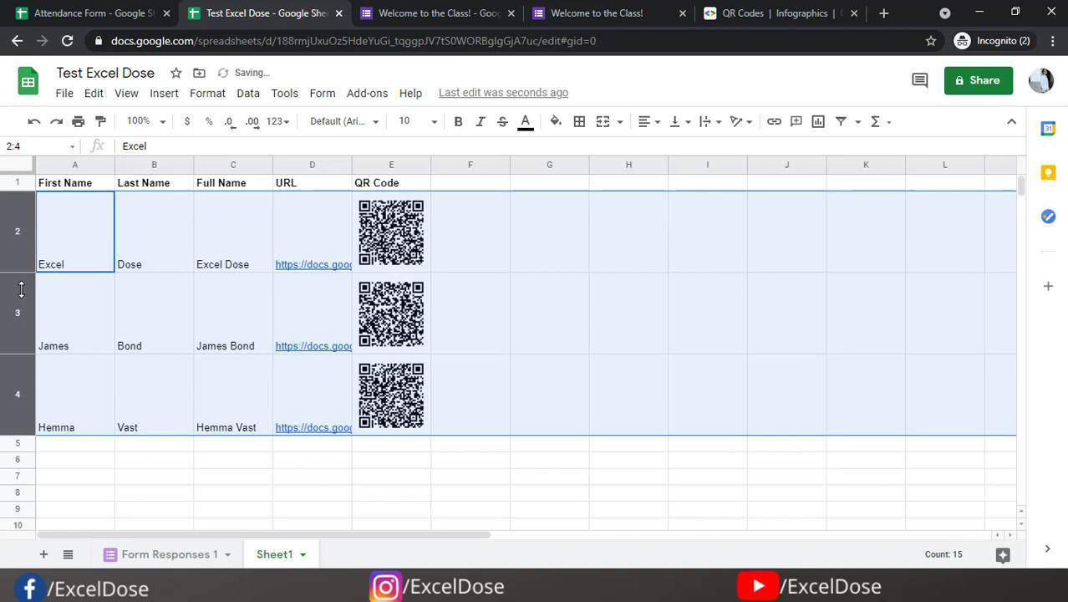
pyautogui.click(488, 290)
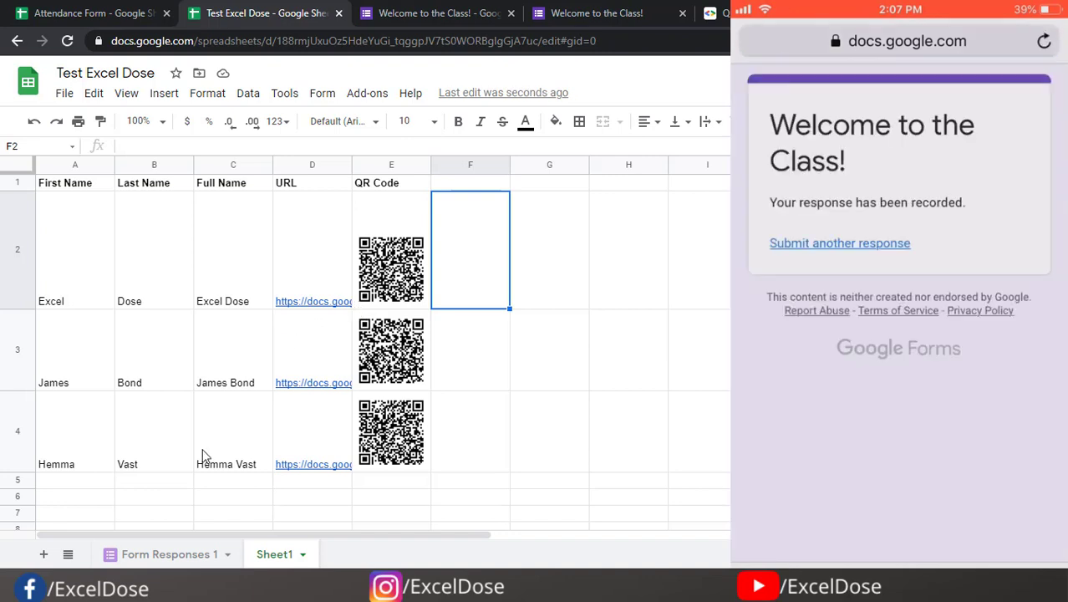
# - Check the Form Responses 1 sheet for the attendance entry recorded by scanning a QR code
pyautogui.click(137, 554)
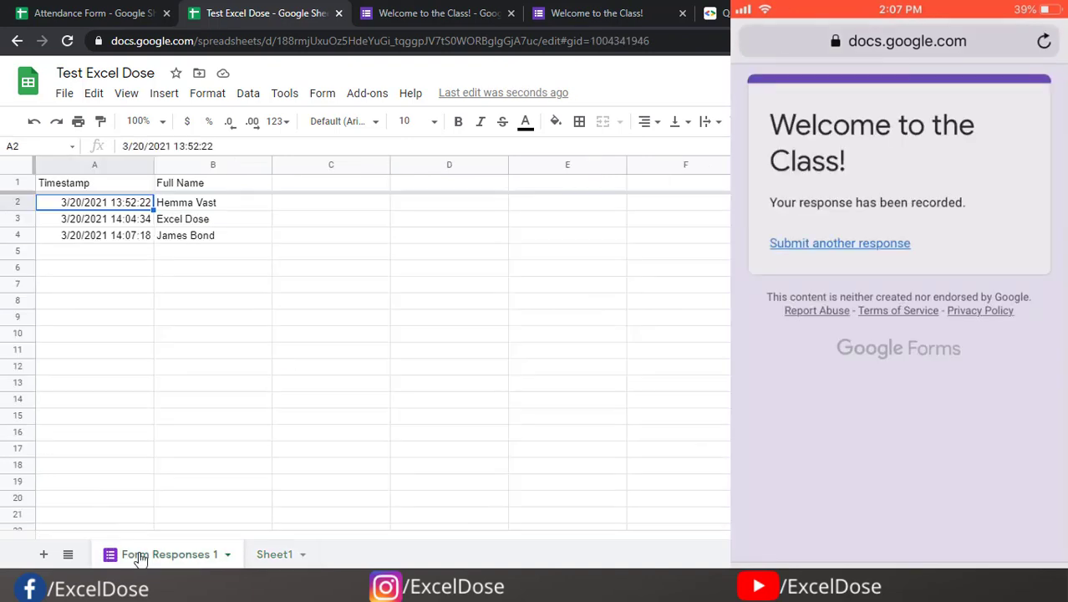